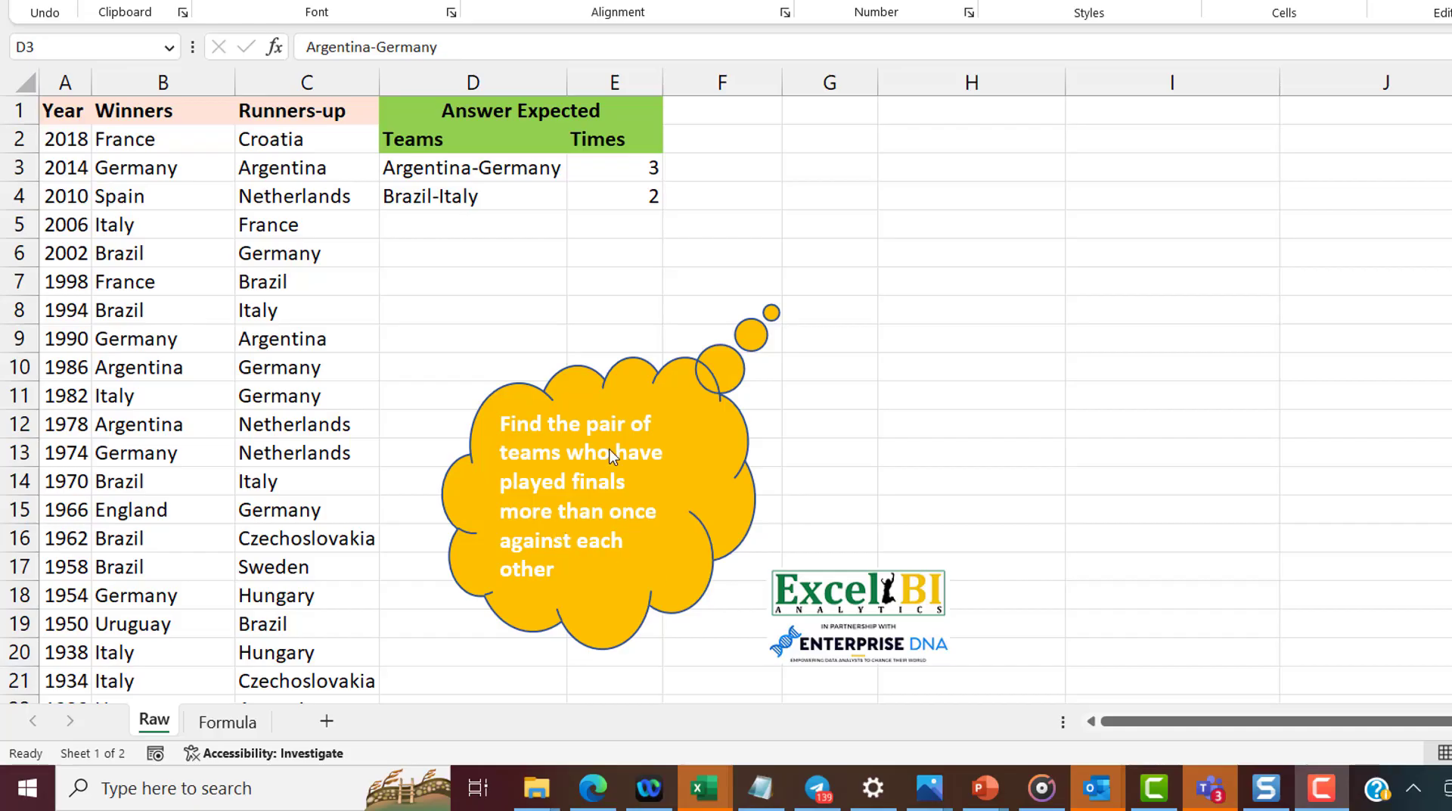
- Examine the winners and runners-up columns for the Germany and Argentina finals in either order
left_click(720, 451)
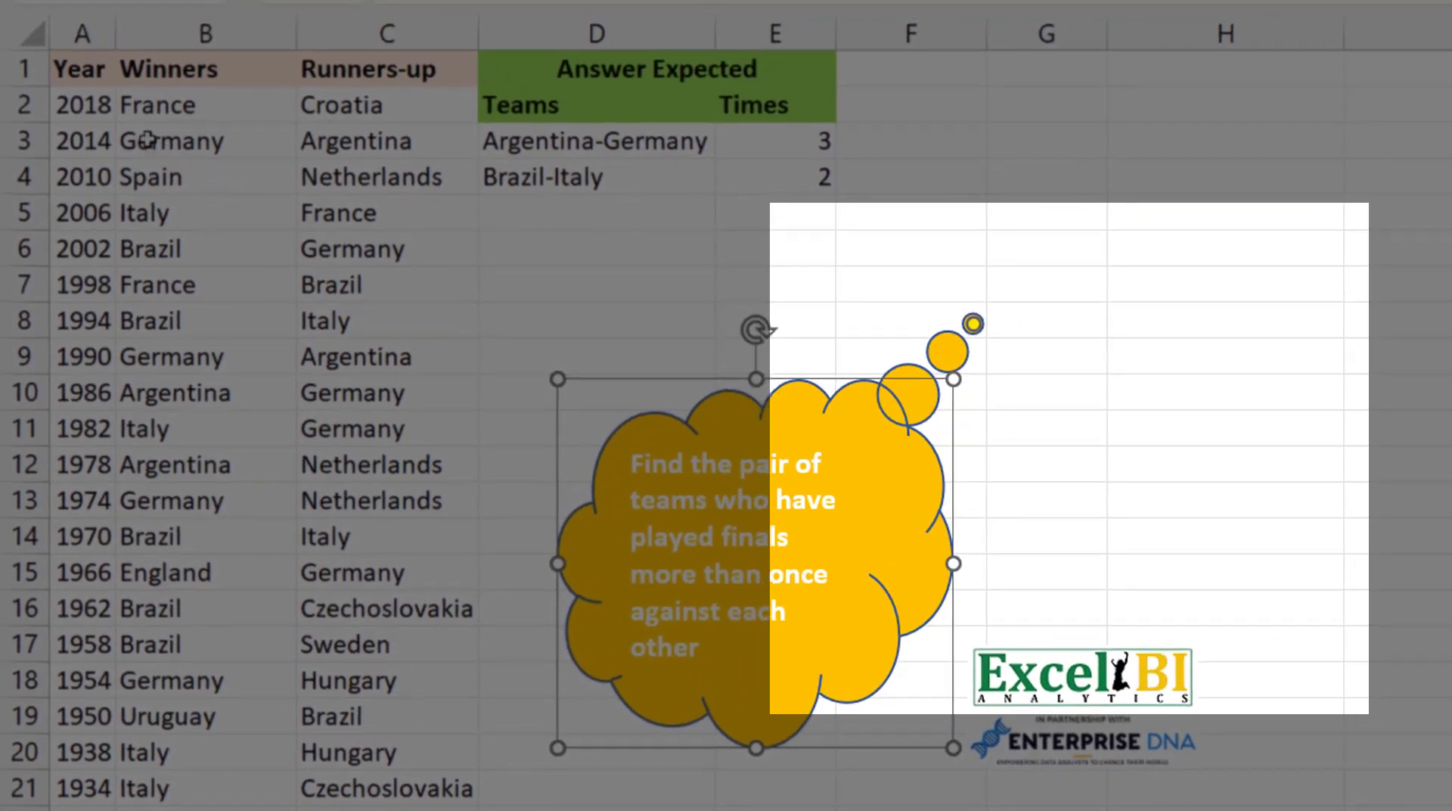
left_click(102, 110)
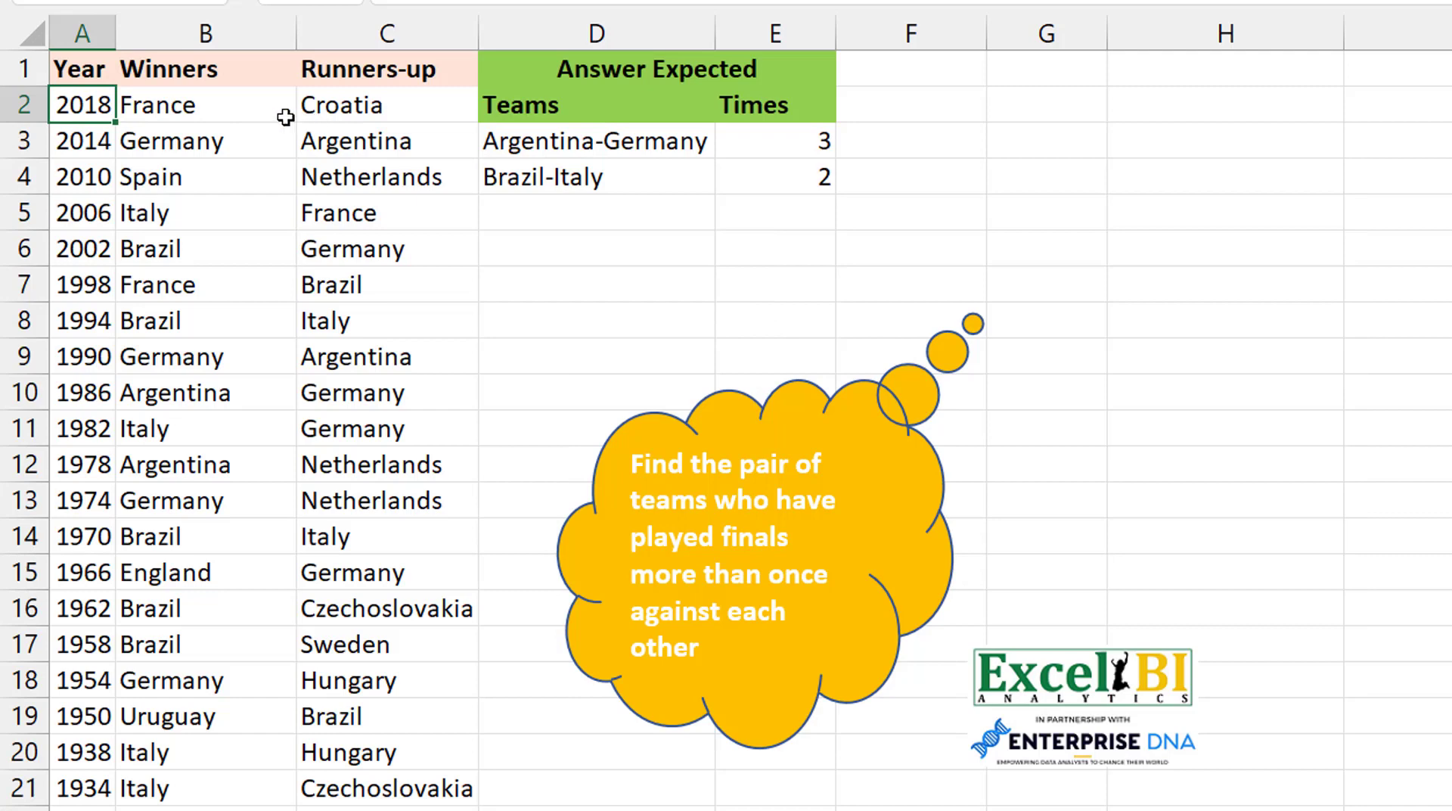
left_click(204, 106)
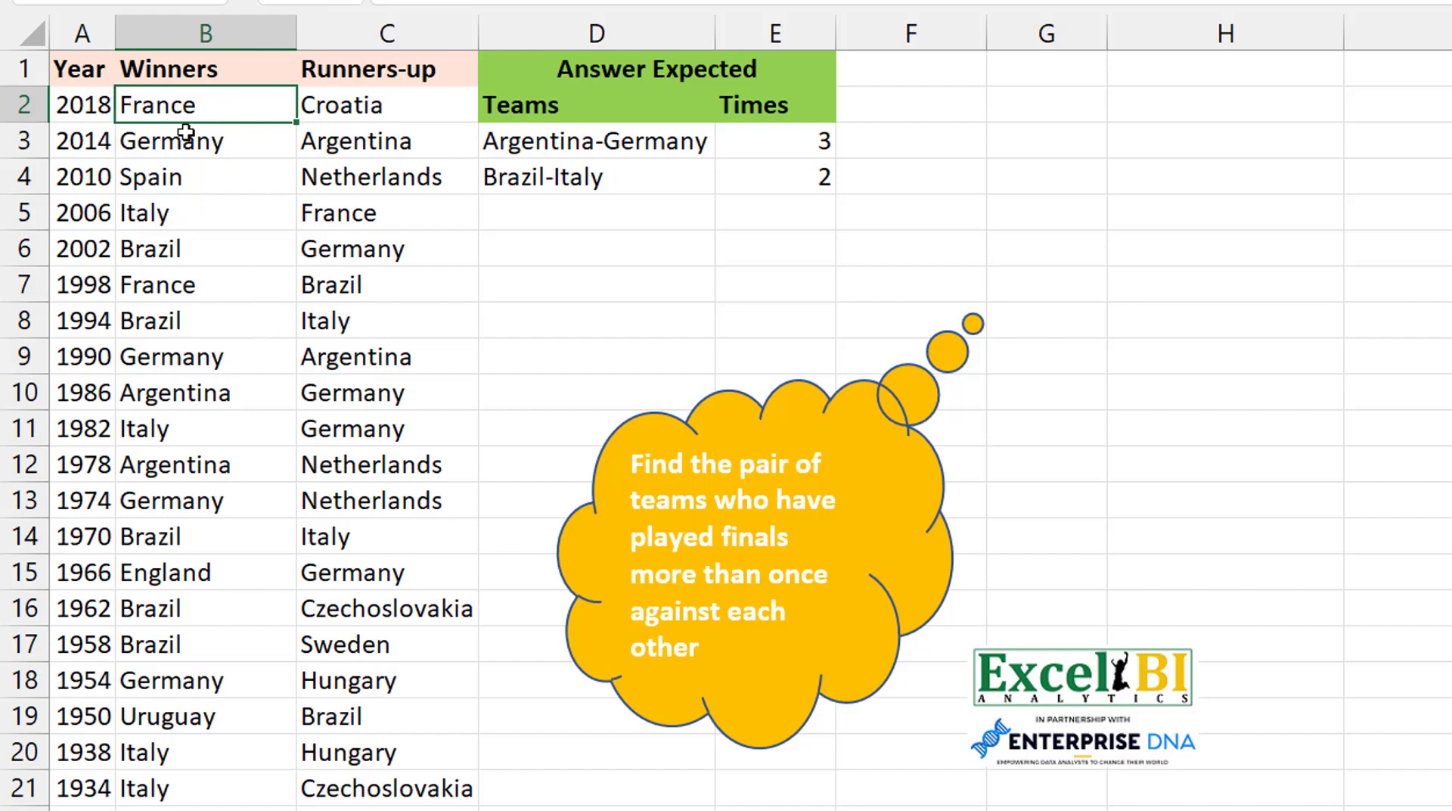
left_click(214, 141)
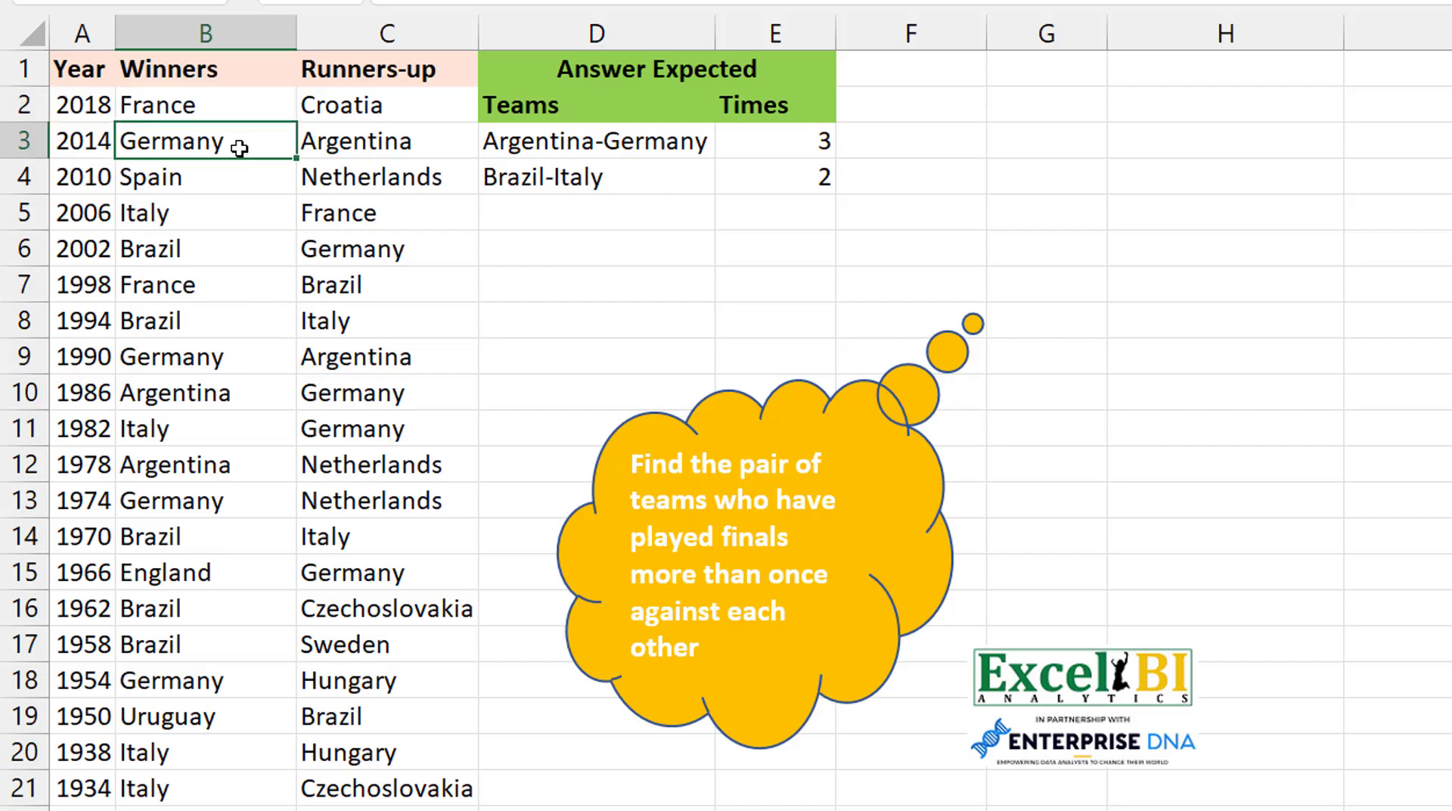
left_click_drag(240, 148, 311, 143)
left_click(287, 362, "ctrl")
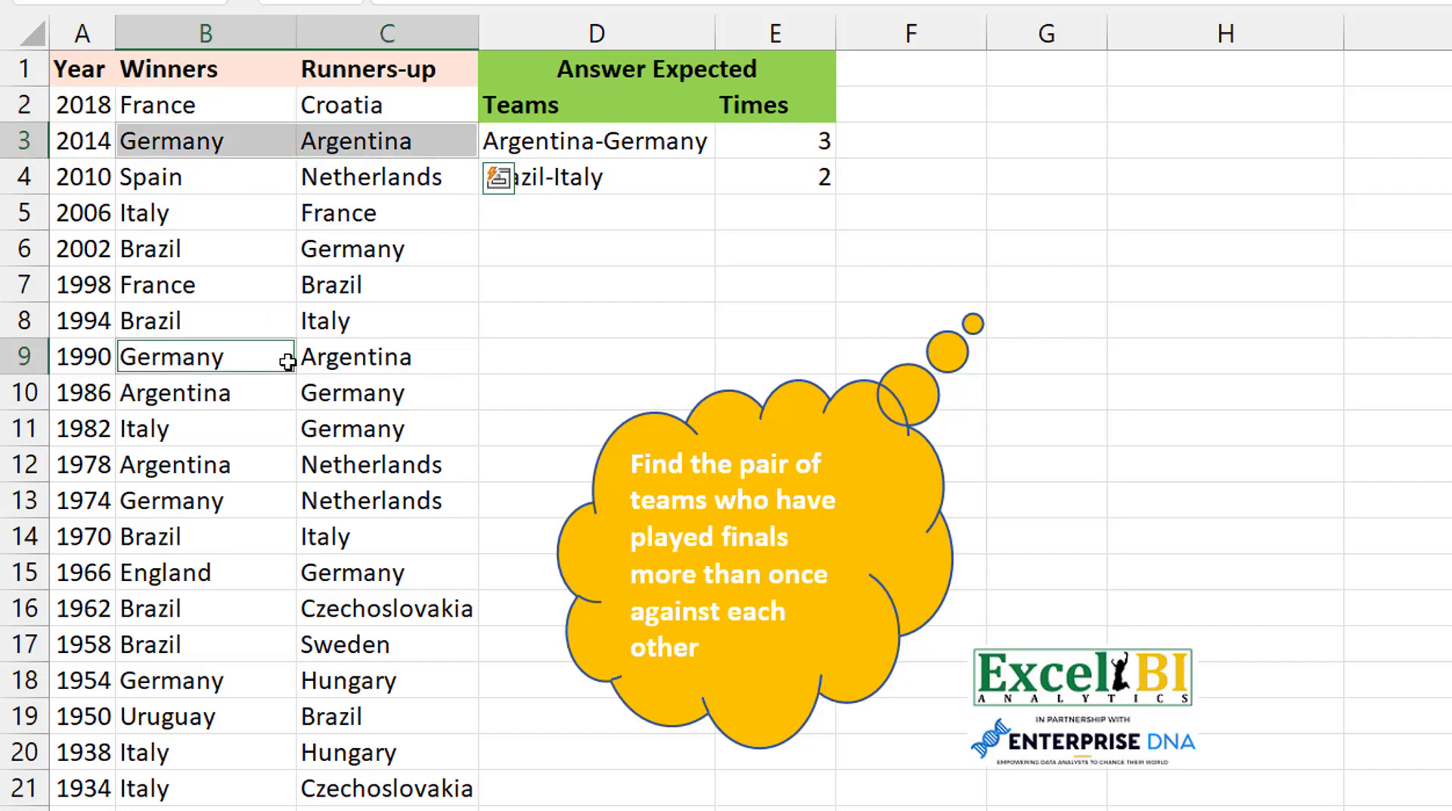
left_click_drag(287, 361, 325, 362)
left_click_drag(227, 393, 317, 394)
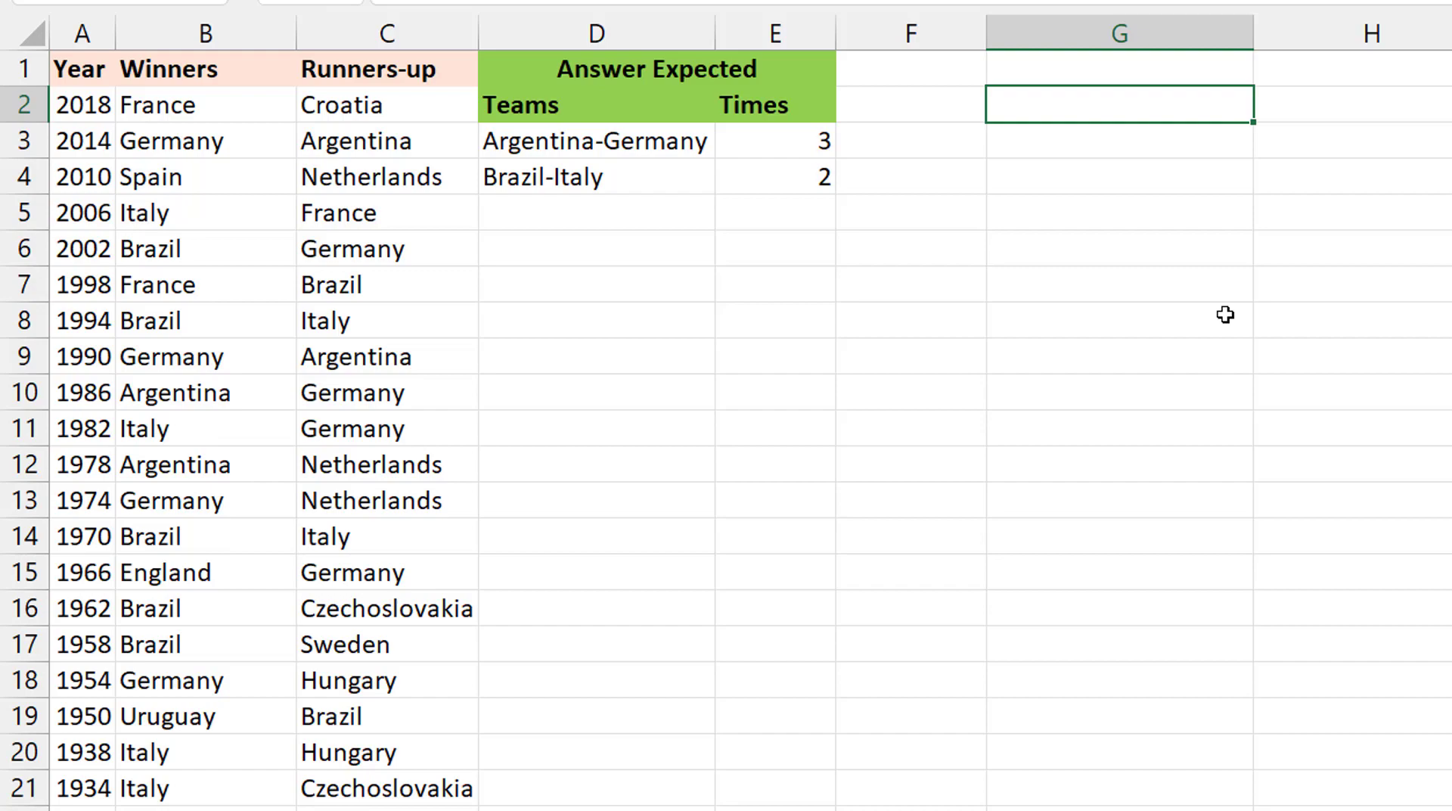
- Enter =SORT(B2:C2,,,1) in G2 to sort the first row's two teams alphabetically across columns
type("=sort")
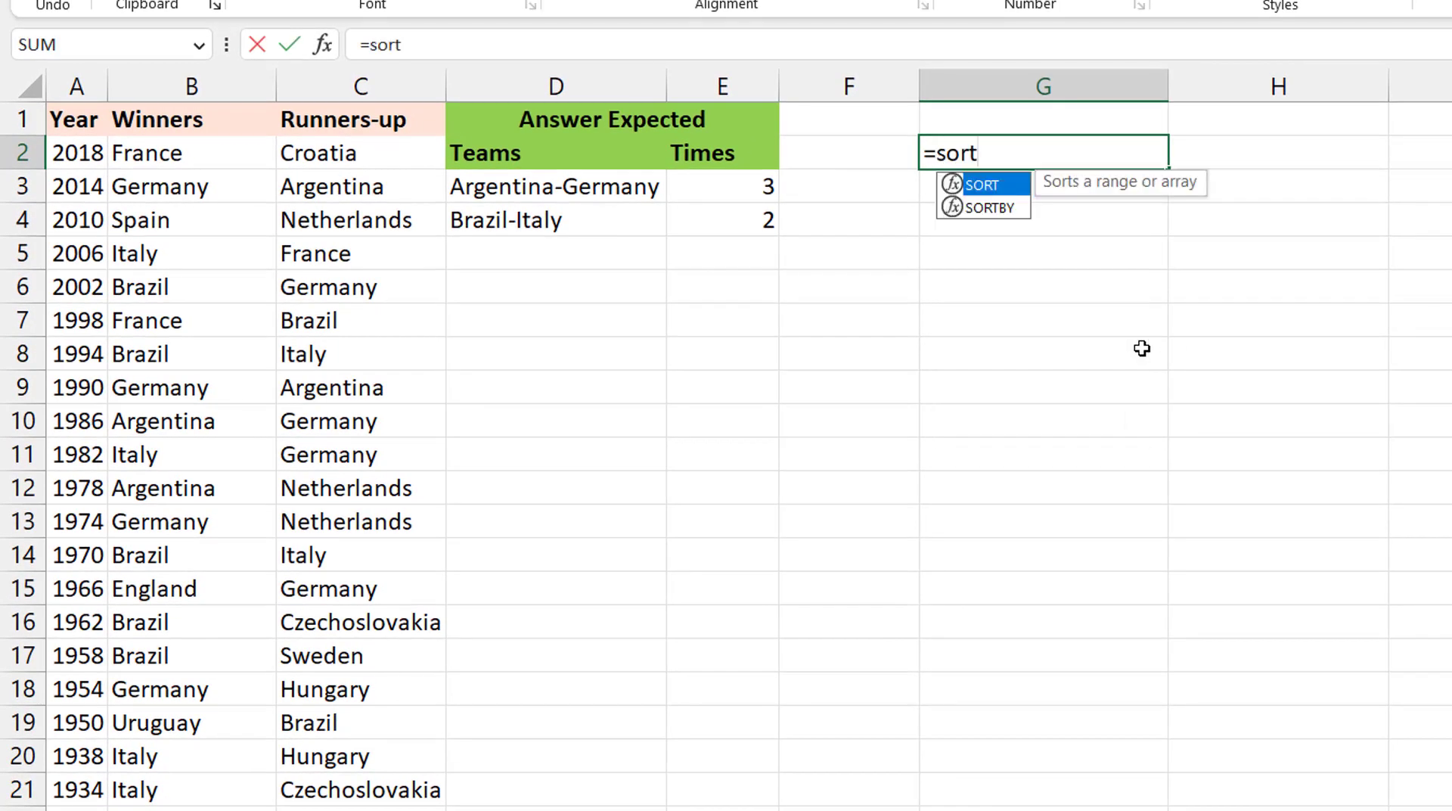
key("Tab")
key("Left")
key("Left")
key("Left")
key("Left")
key("Left")
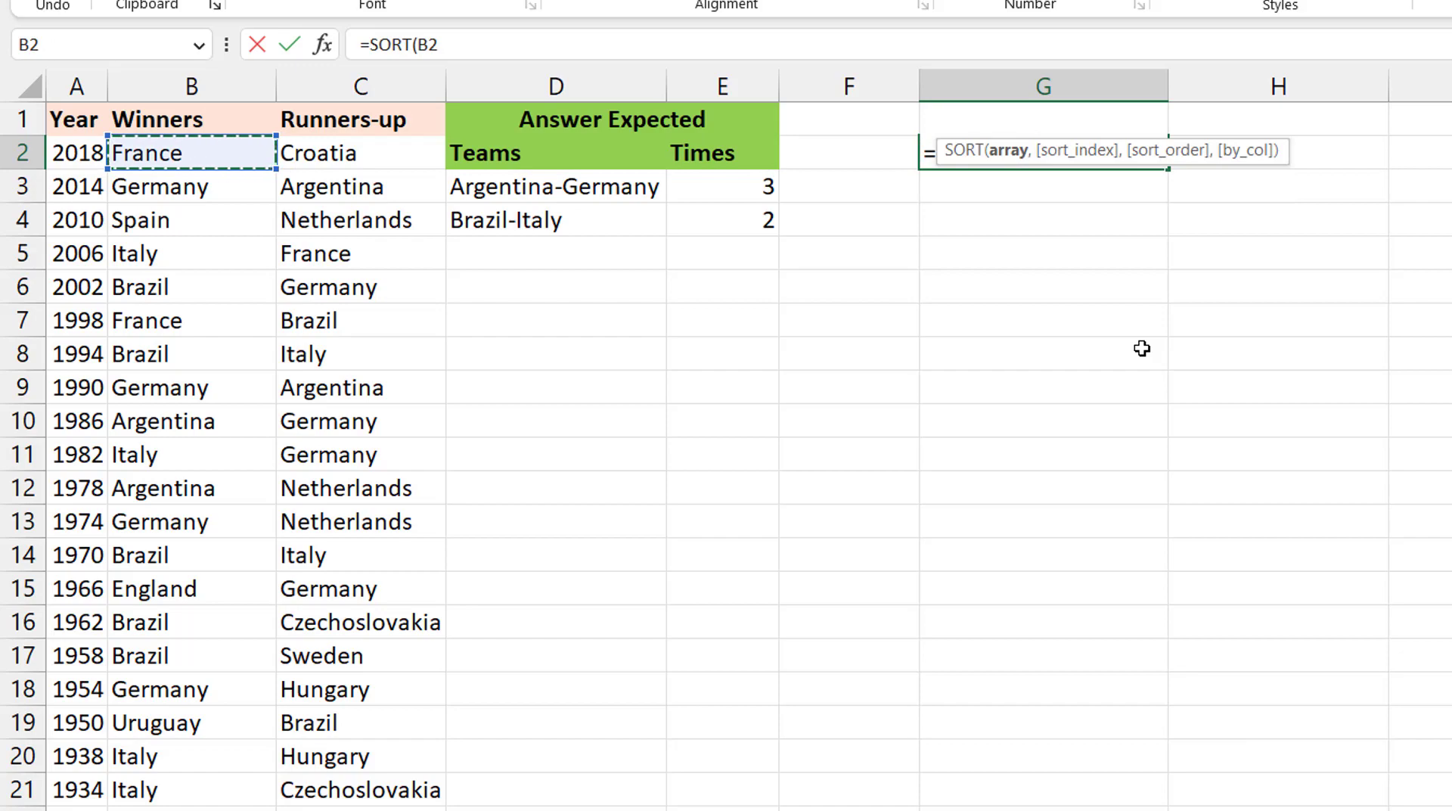
key("shift+Right")
type(",,,")
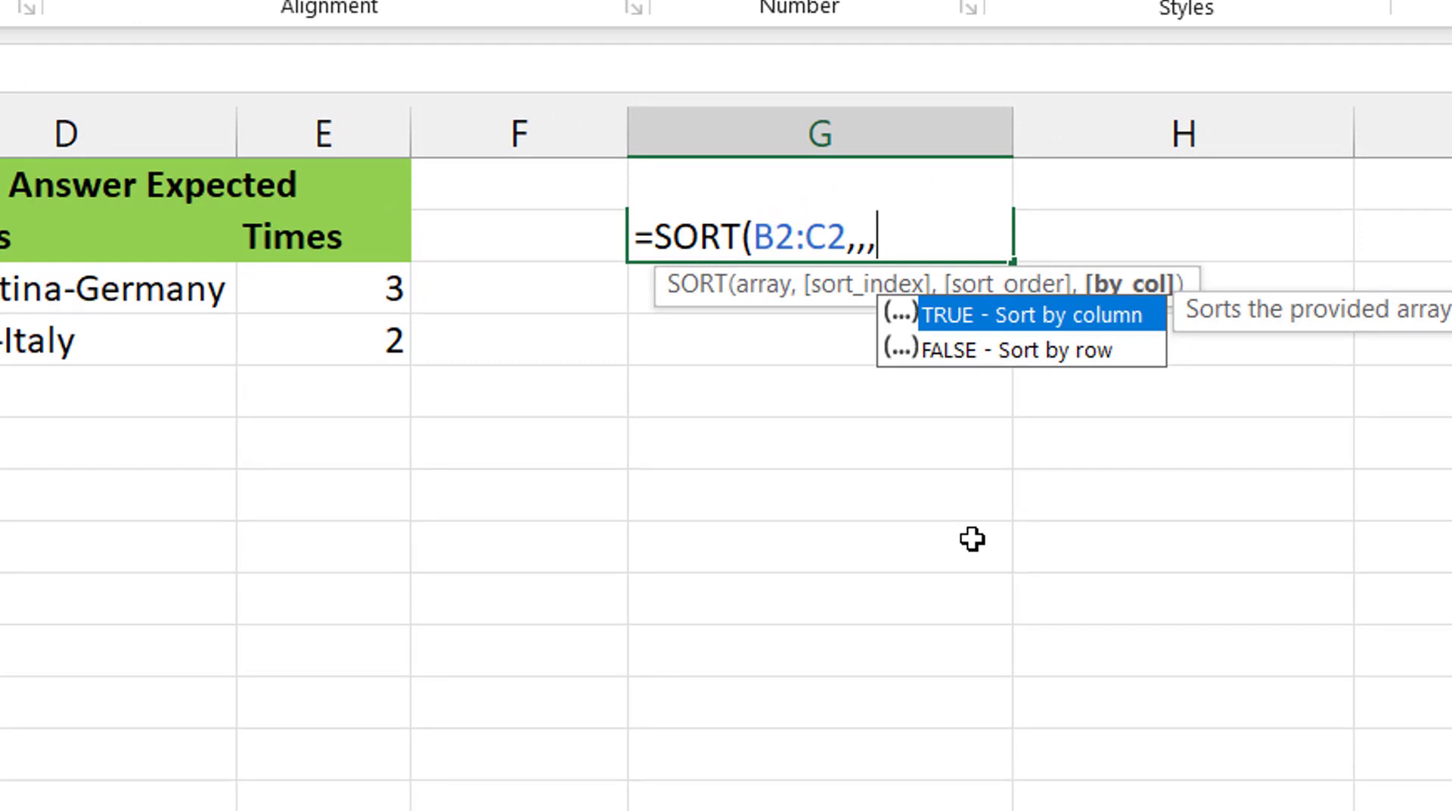
type("1)")
key("Return")
key("Up")
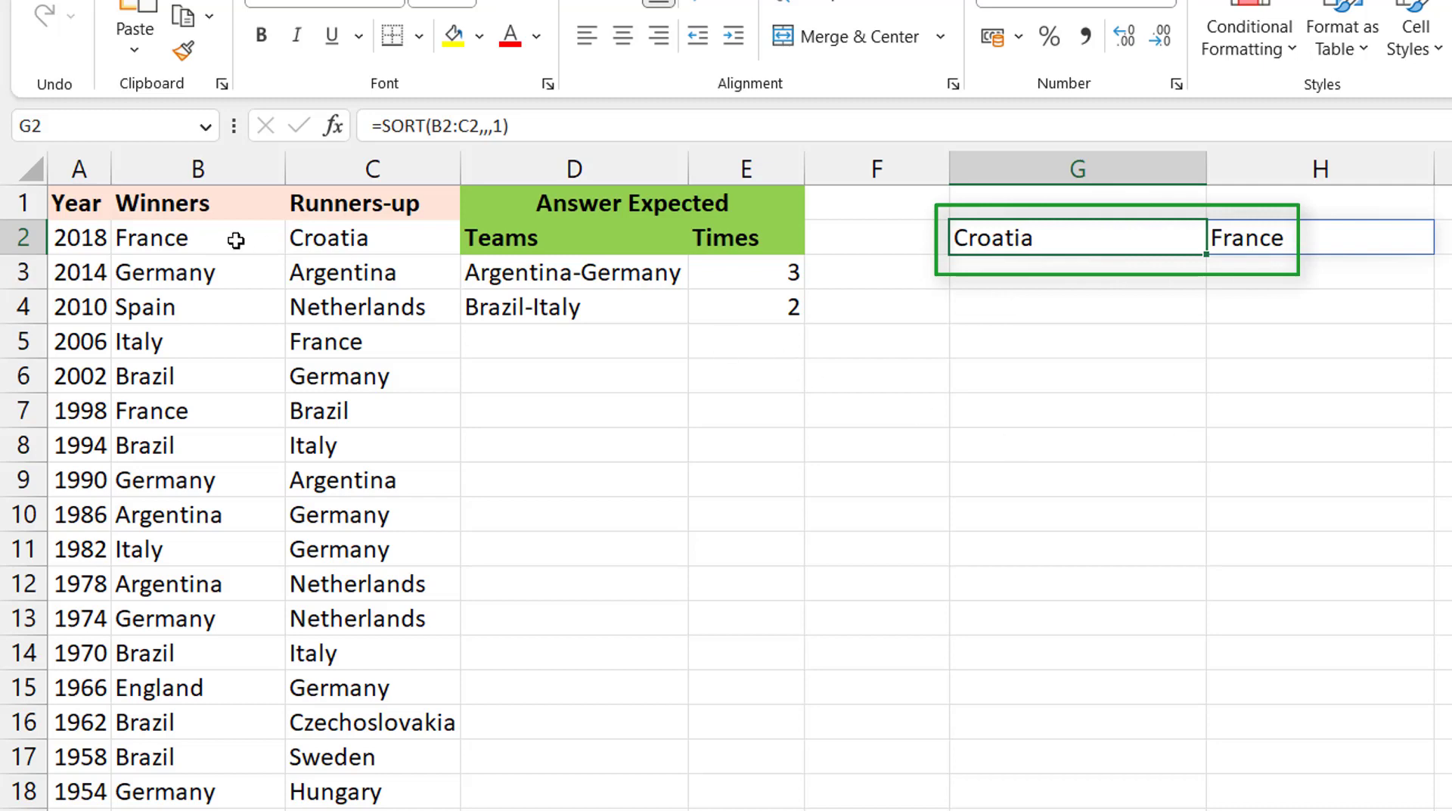
- Clear the single-row SORT formula from G2
left_click_drag(185, 240, 201, 506)
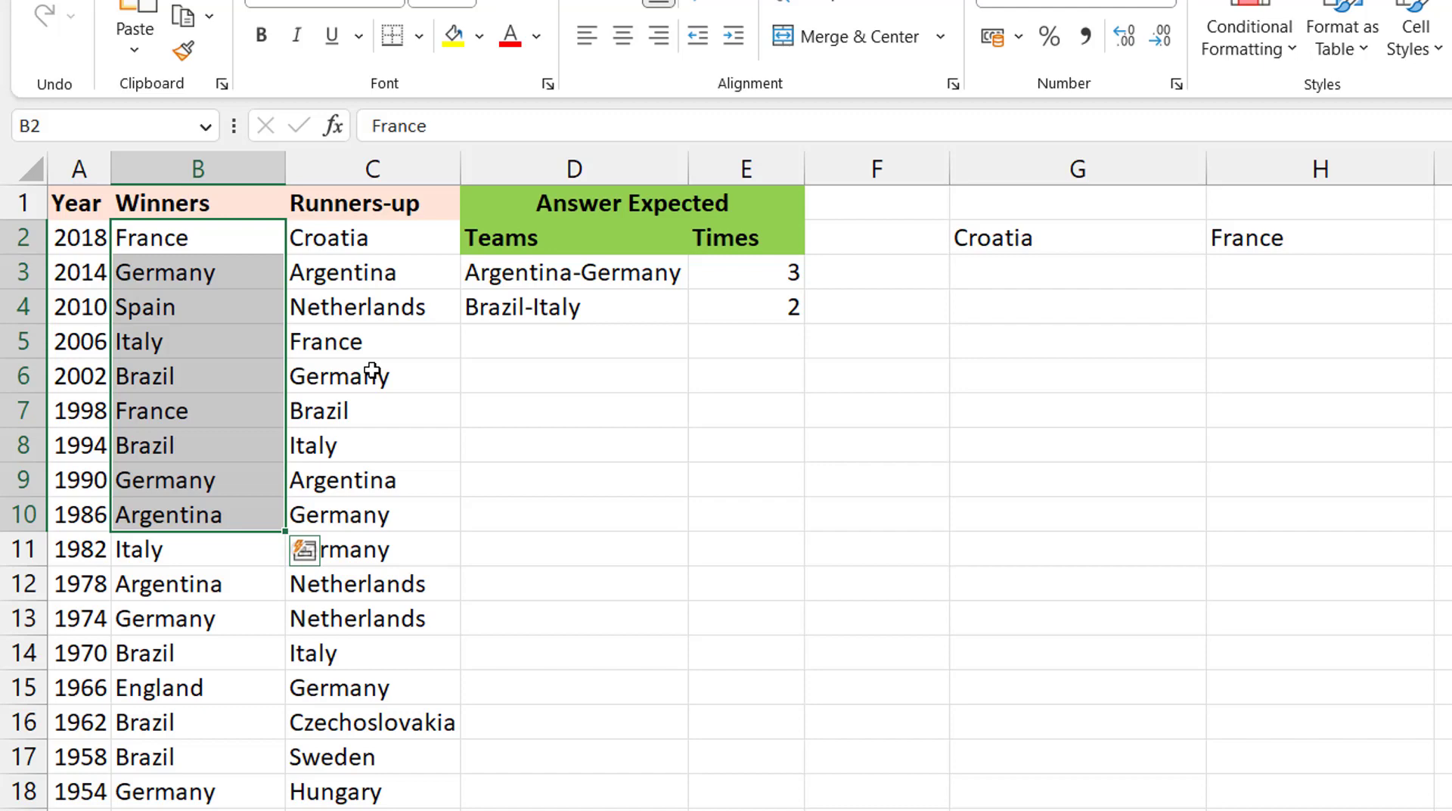
left_click(1003, 238)
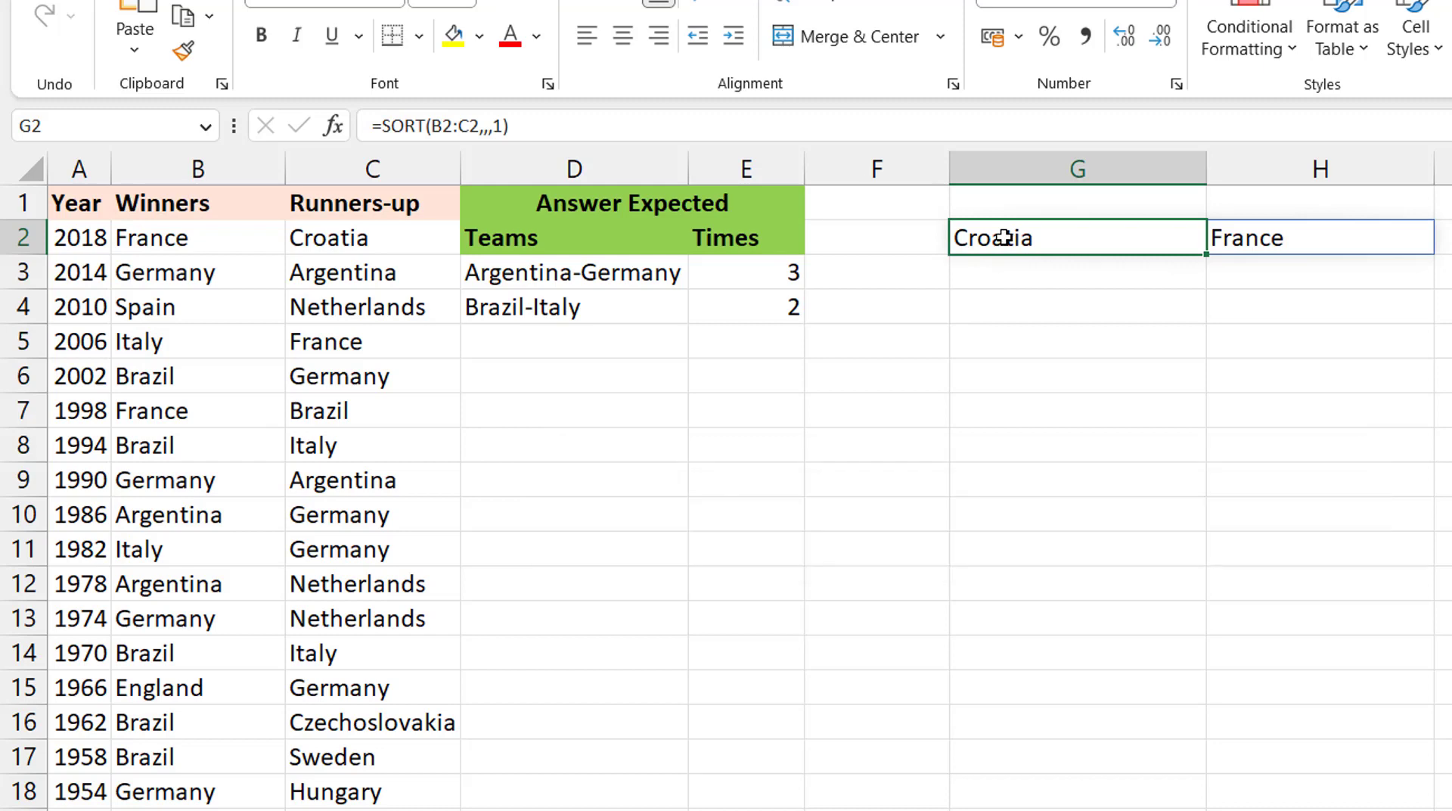
key("Delete")
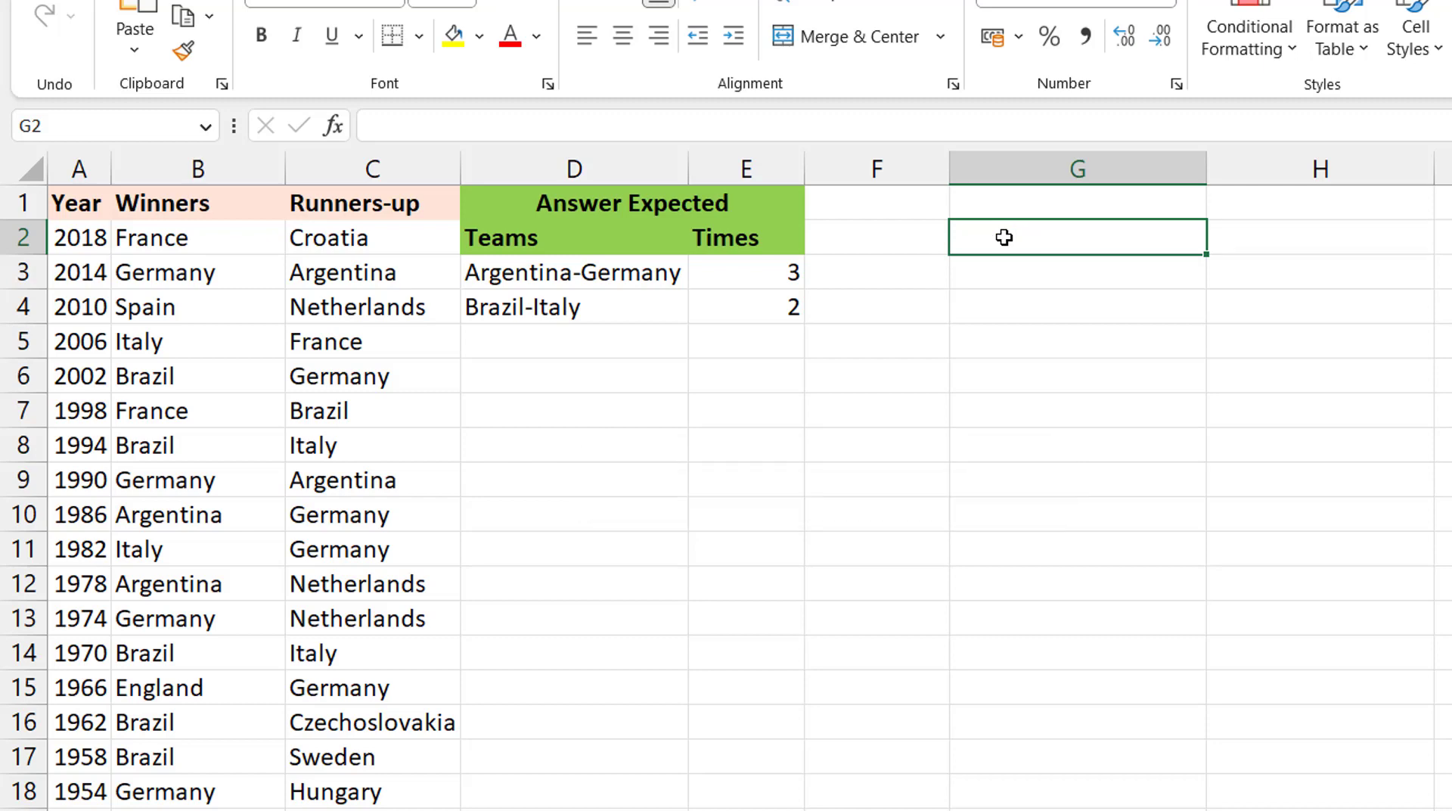
- Start a BYROW formula in G2 with the winners and runners-up range B2:C22 as its array
left_click_drag(188, 243, 355, 518)
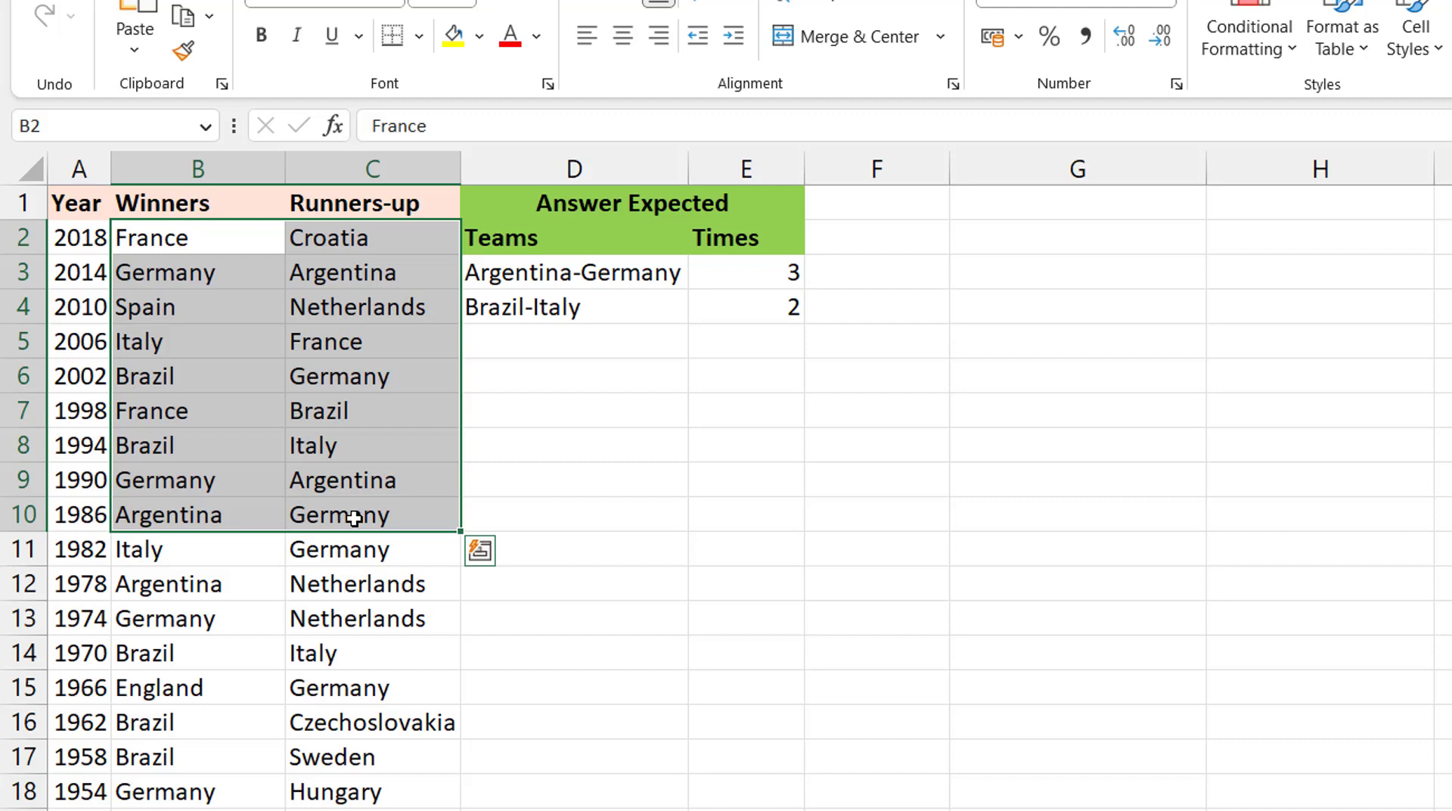
left_click(971, 252)
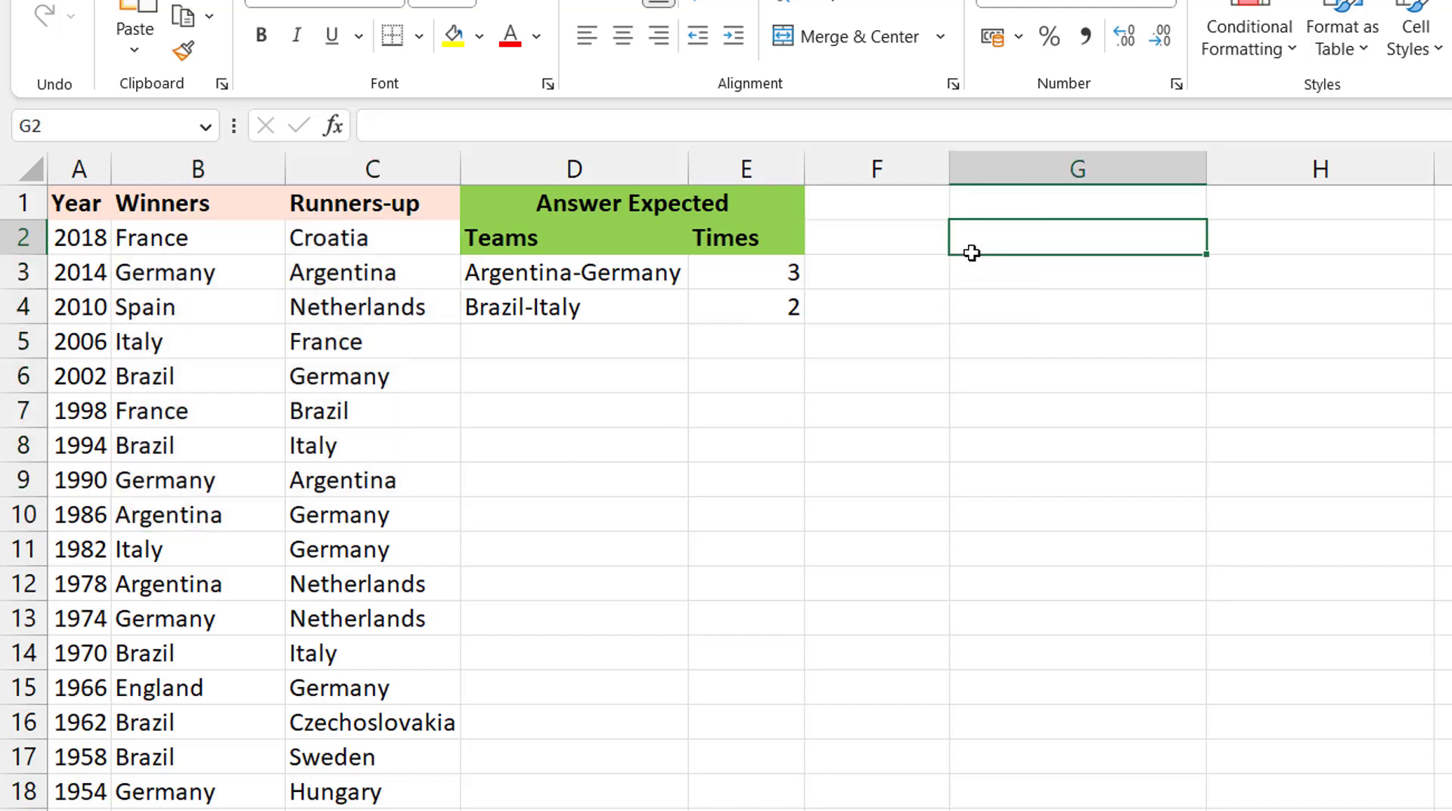
type("=byrow")
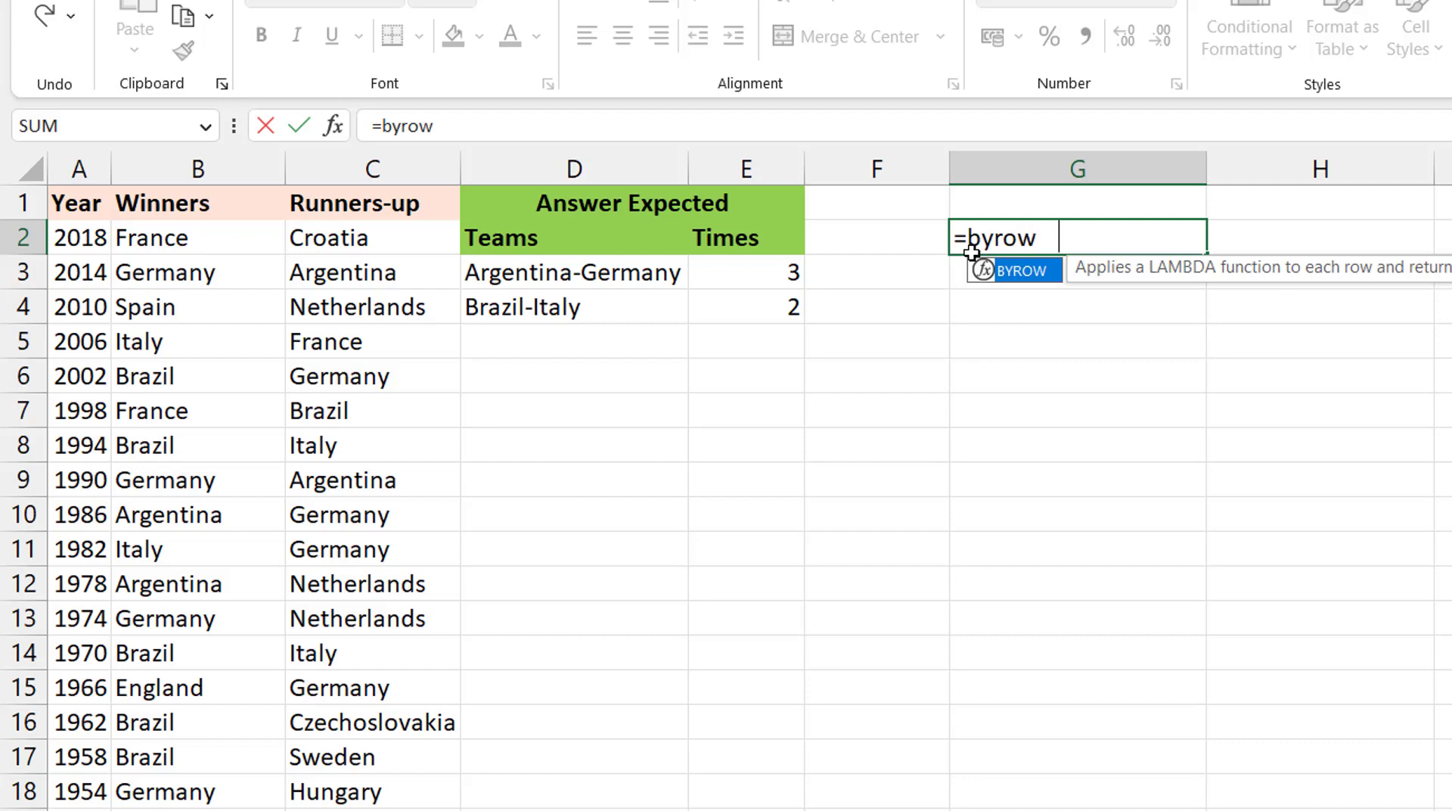
key("Tab")
left_click(193, 229)
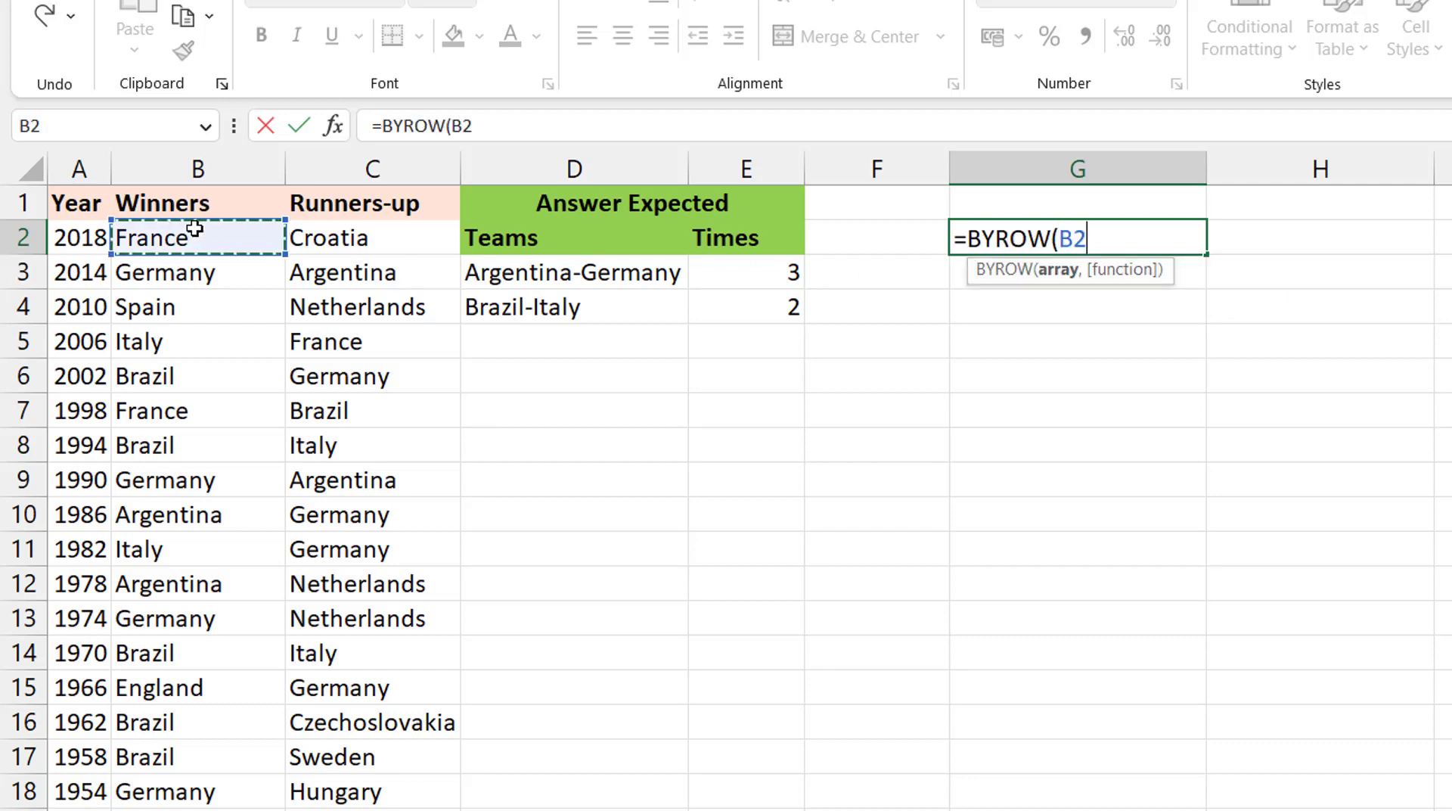
key("shift+Right")
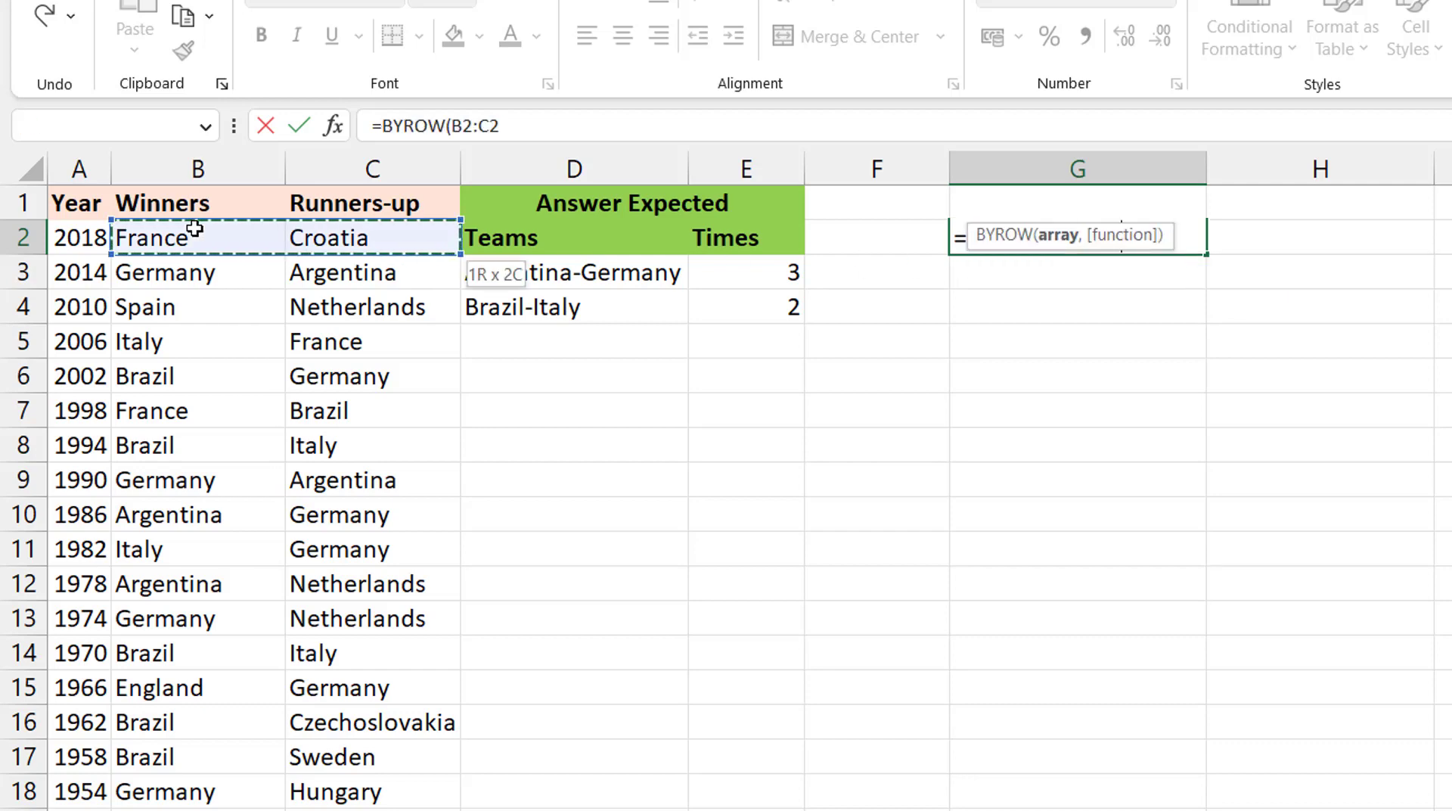
key("ctrl+shift+Down")
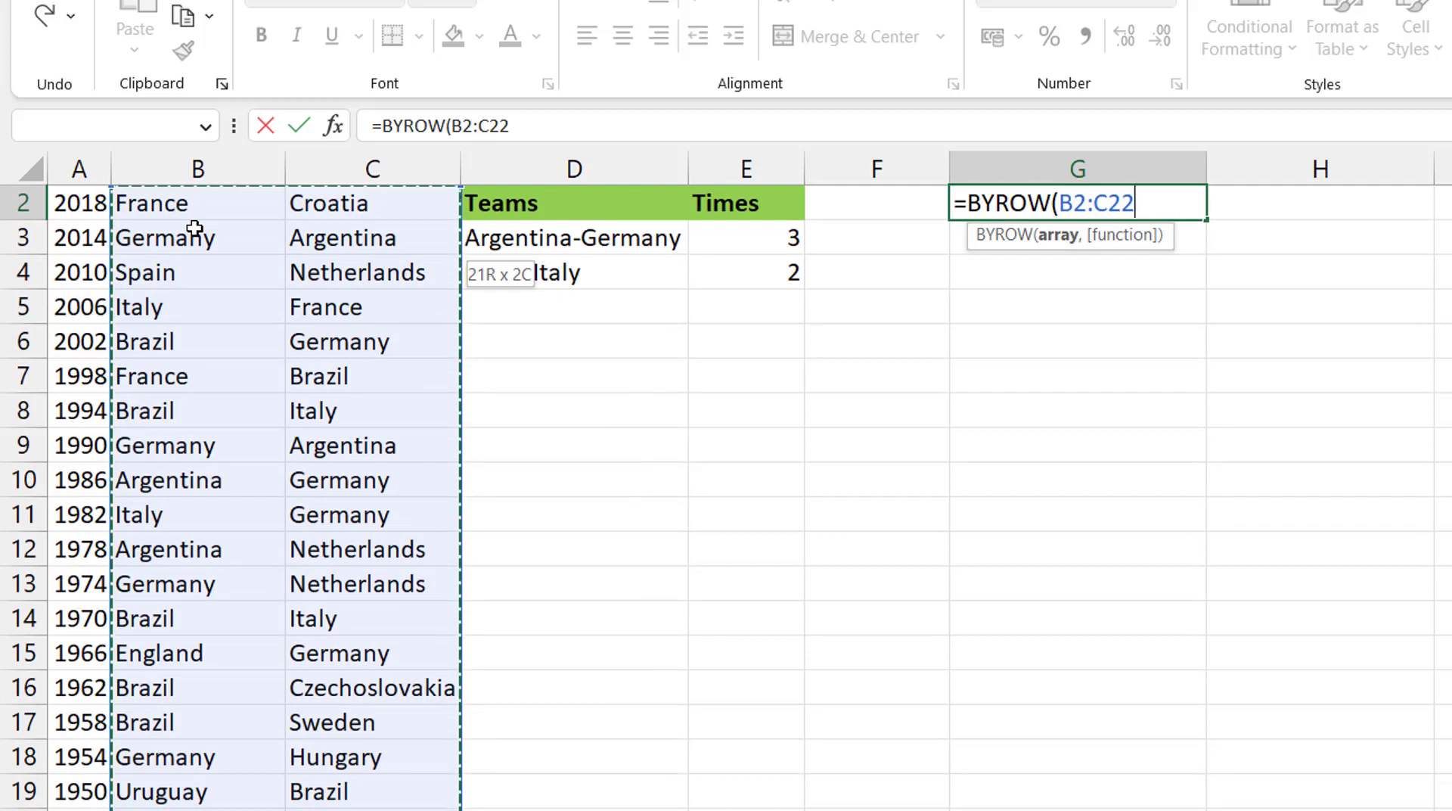
- Complete the G2 formula with LAMBDA(x,CONCAT(x)) to join the two team names in each row
type(",lambda")
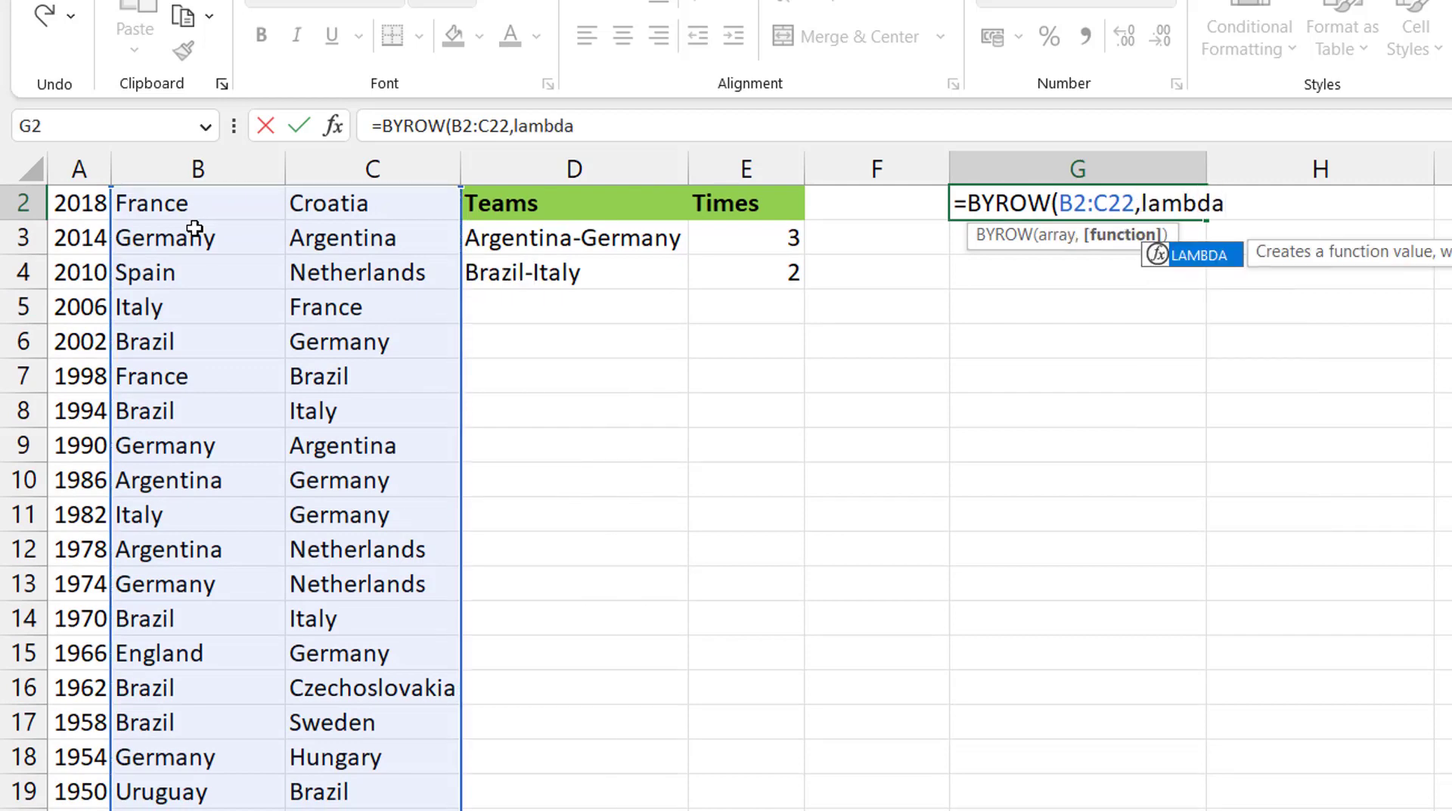
key("Tab")
type("x")
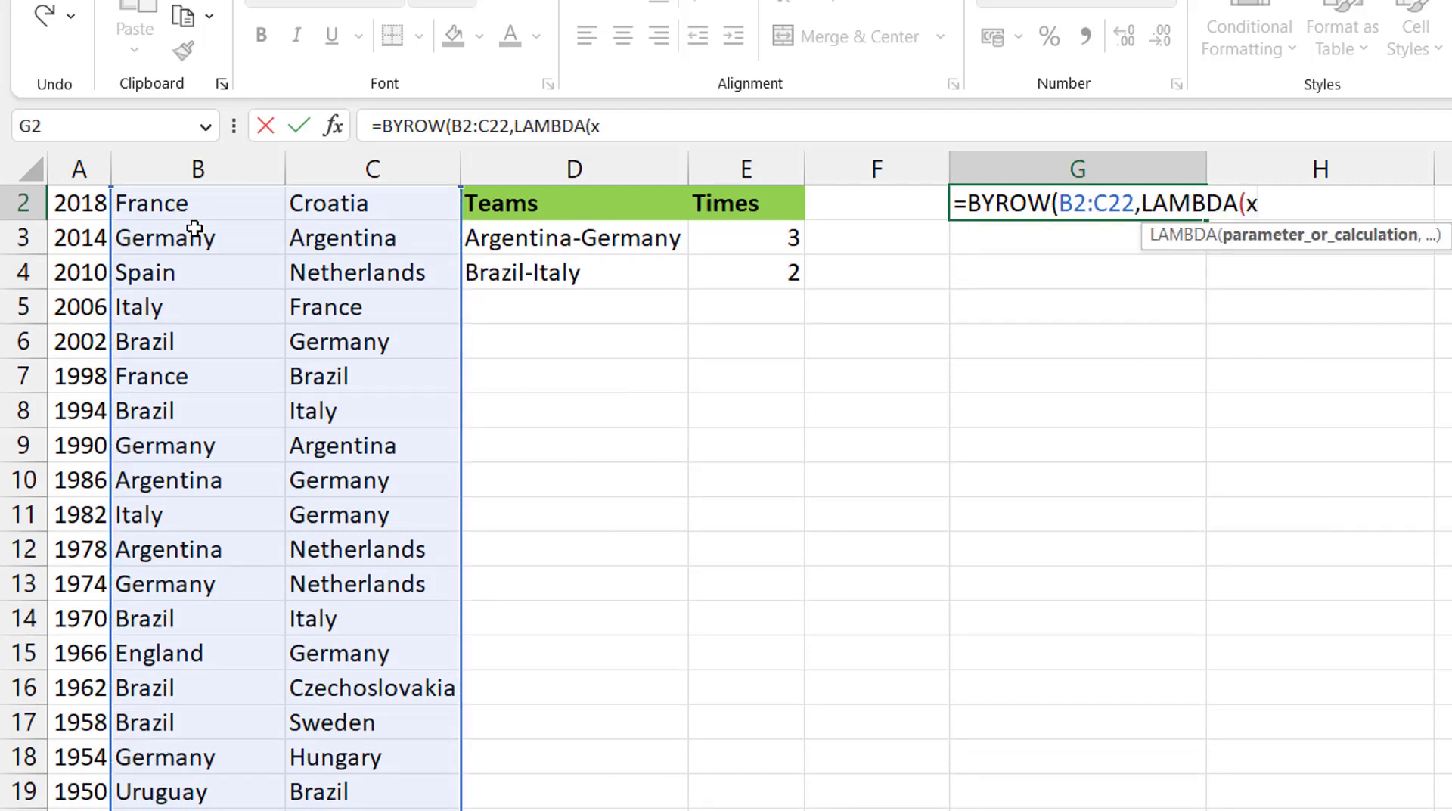
type(",")
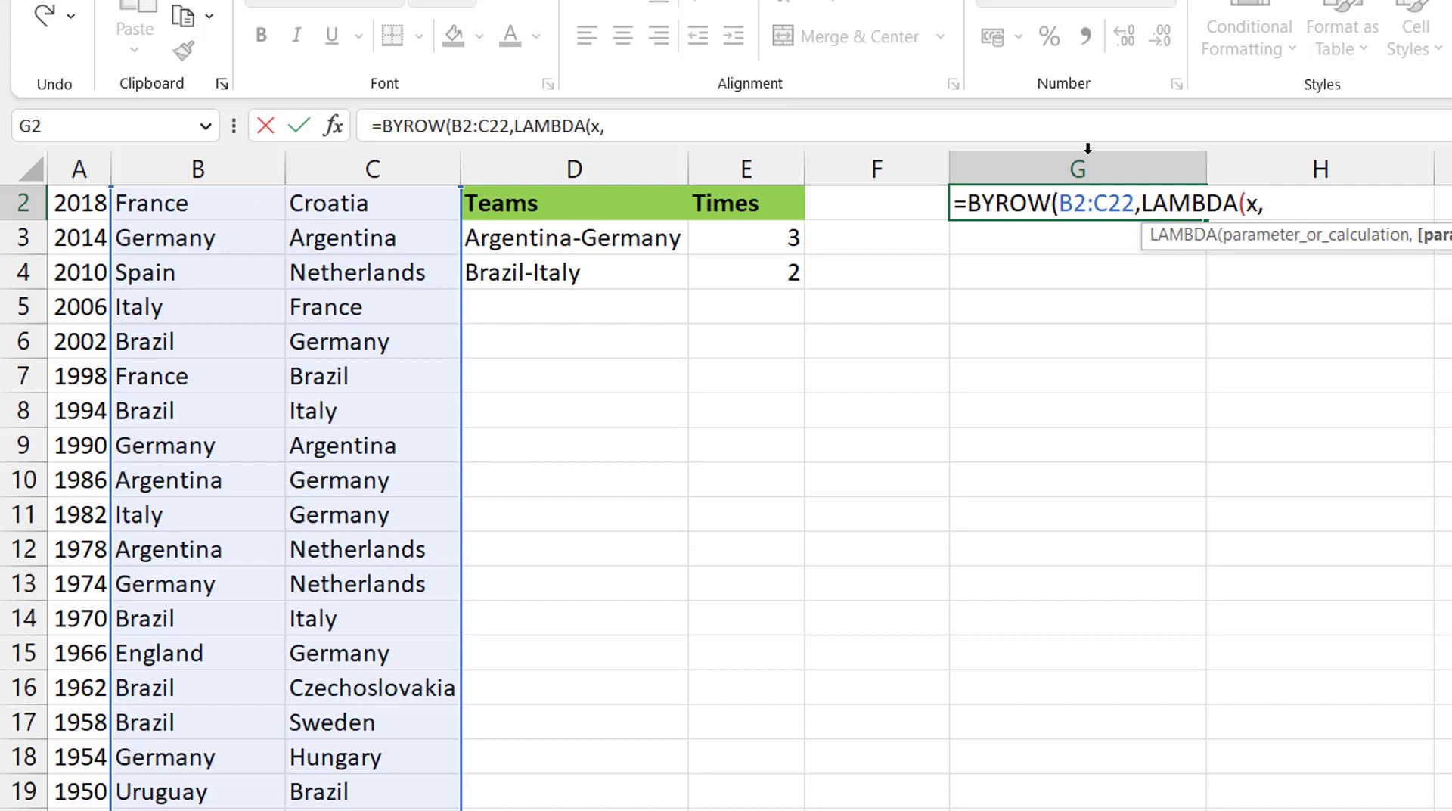
type("concat")
key("Tab")
type("x)")
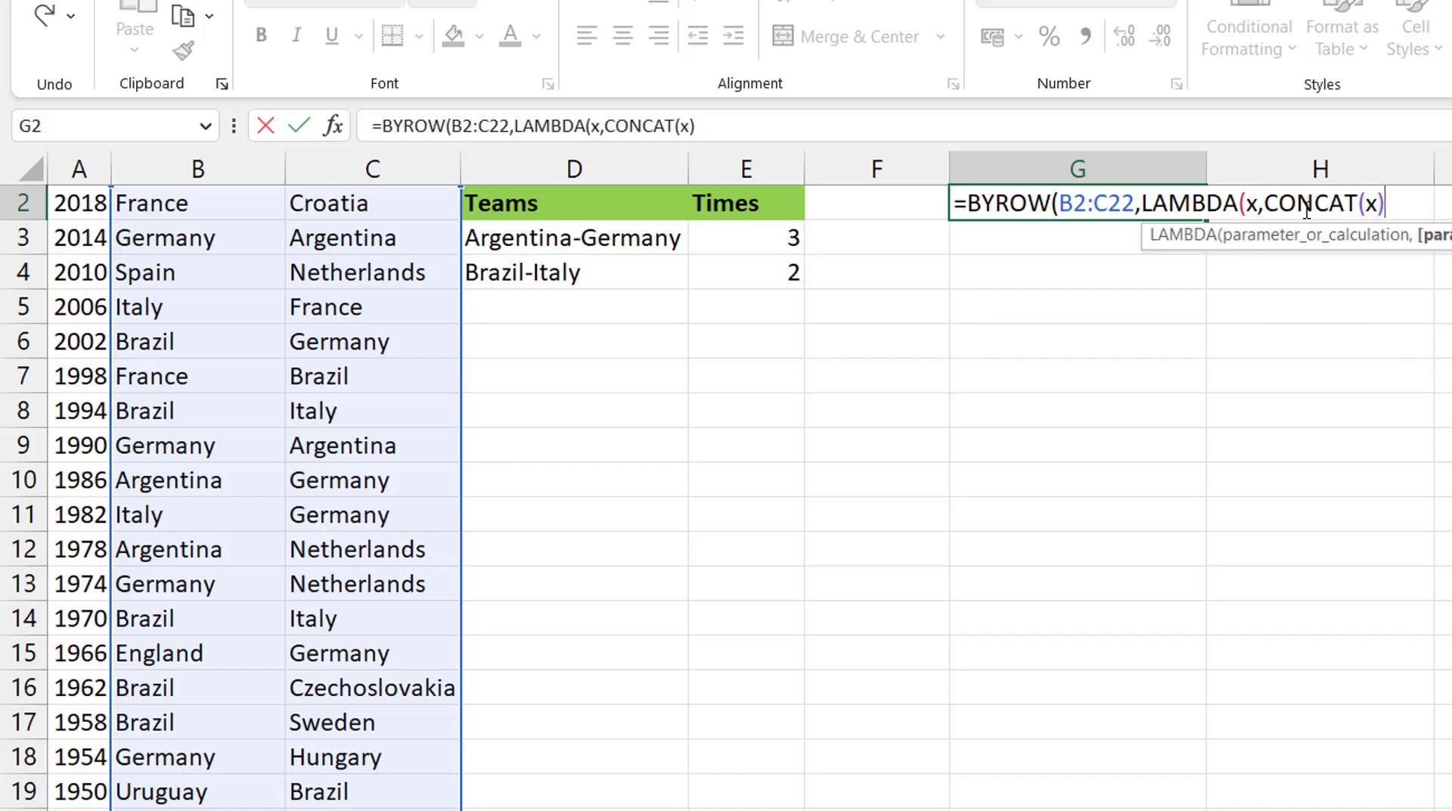
type("))")
key("Return")
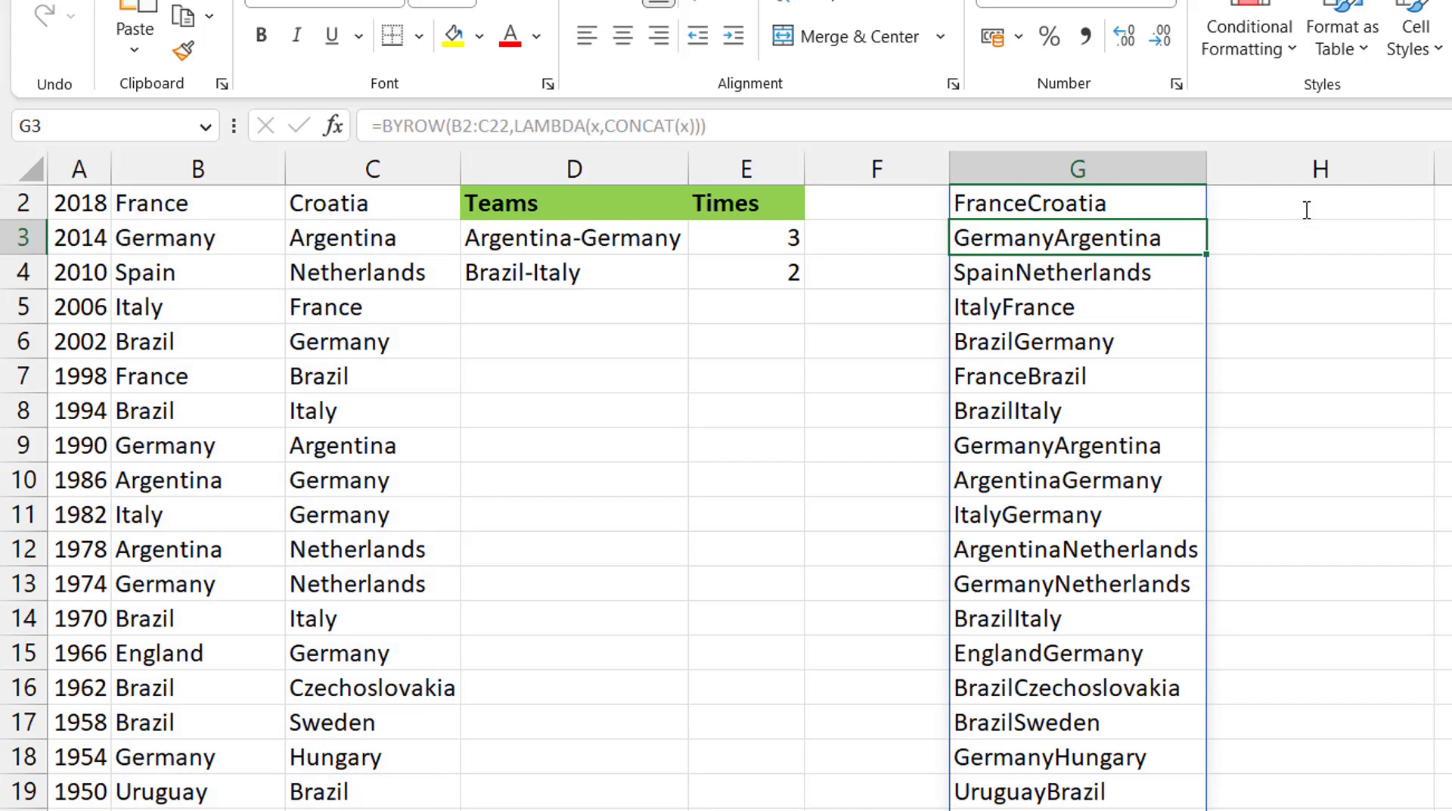
key("Up")
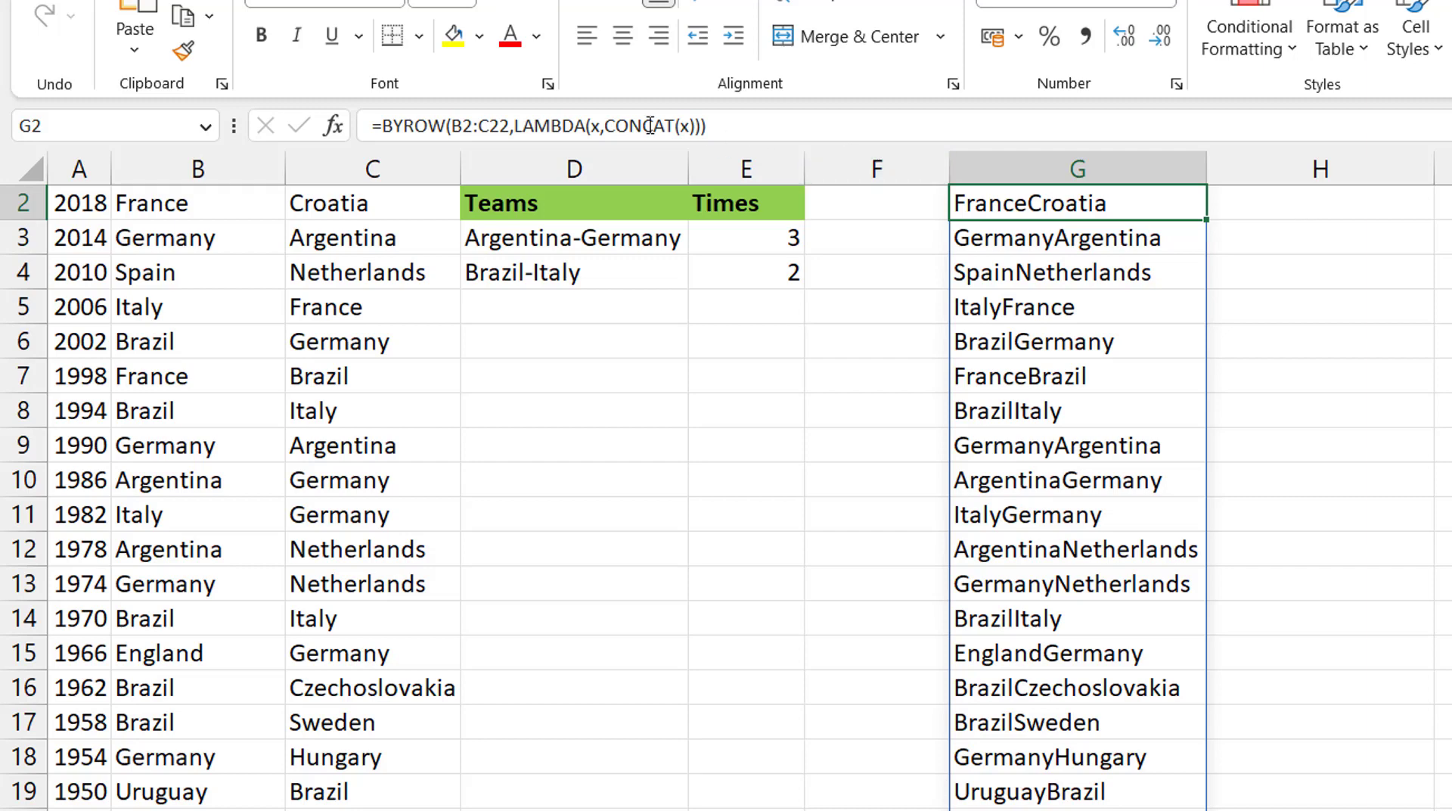
- Replace the CONCAT part of the G2 formula with SORT(x,,,1) to order each row's teams alphabetically
left_click_drag(610, 126, 758, 136)
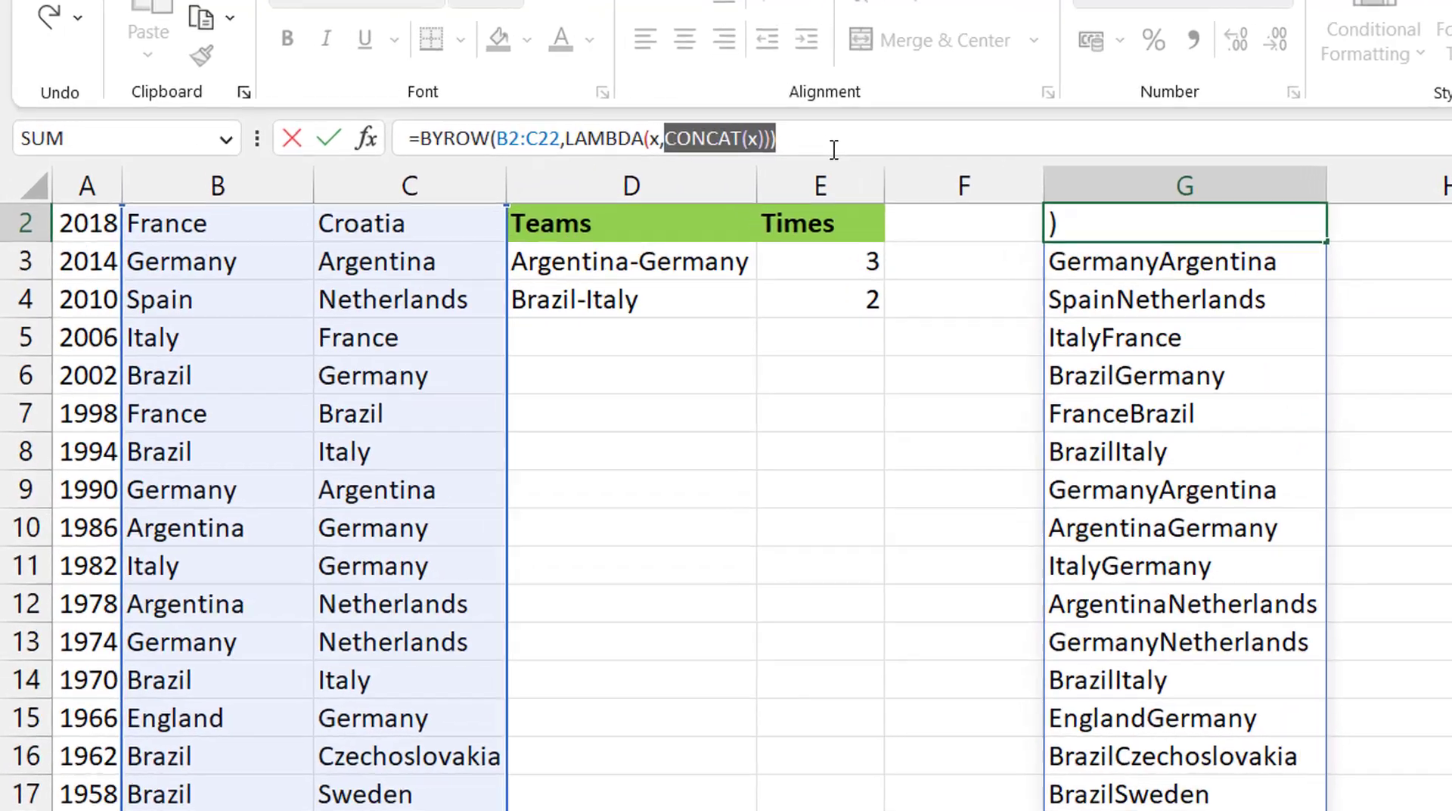
type("sort")
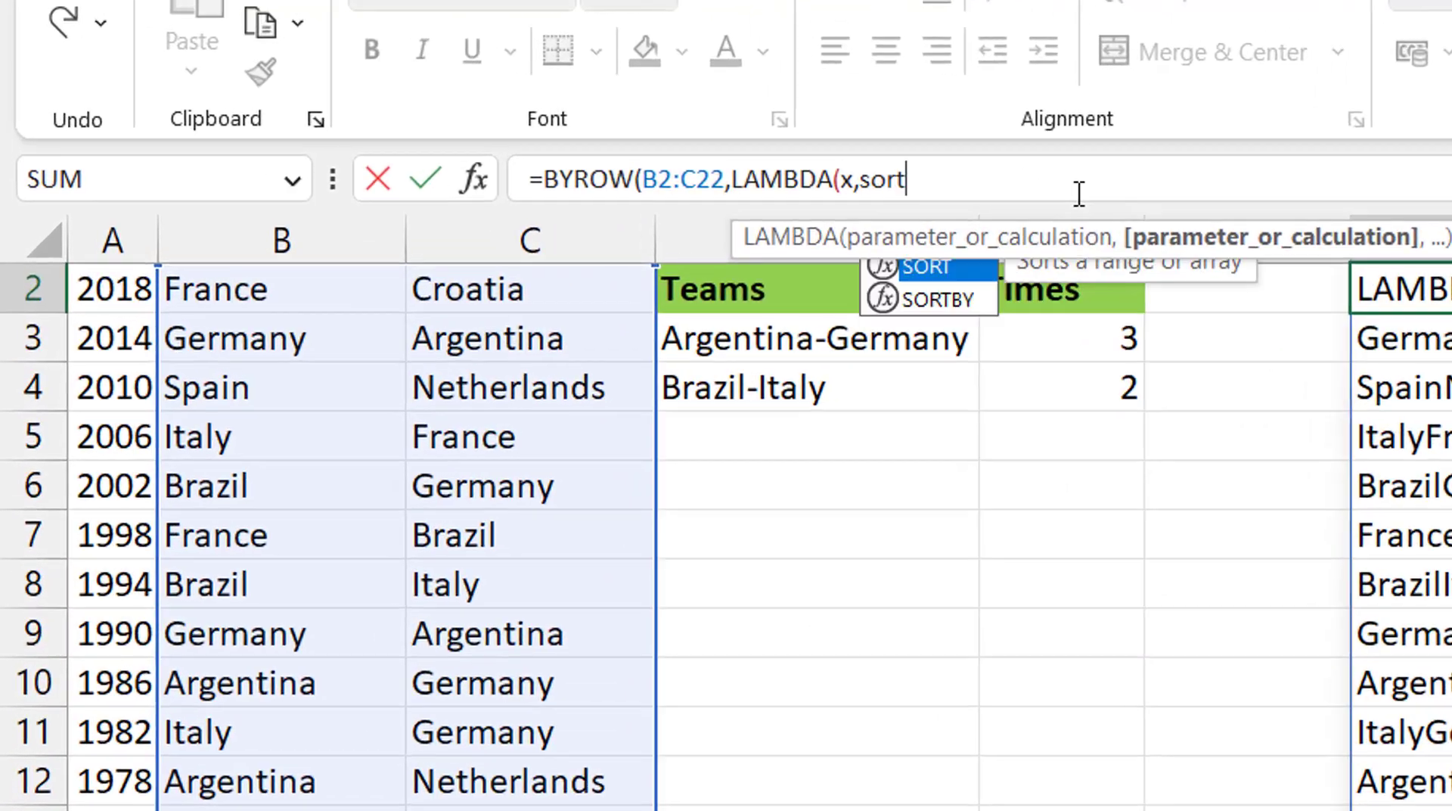
key("Tab")
type("x,,")
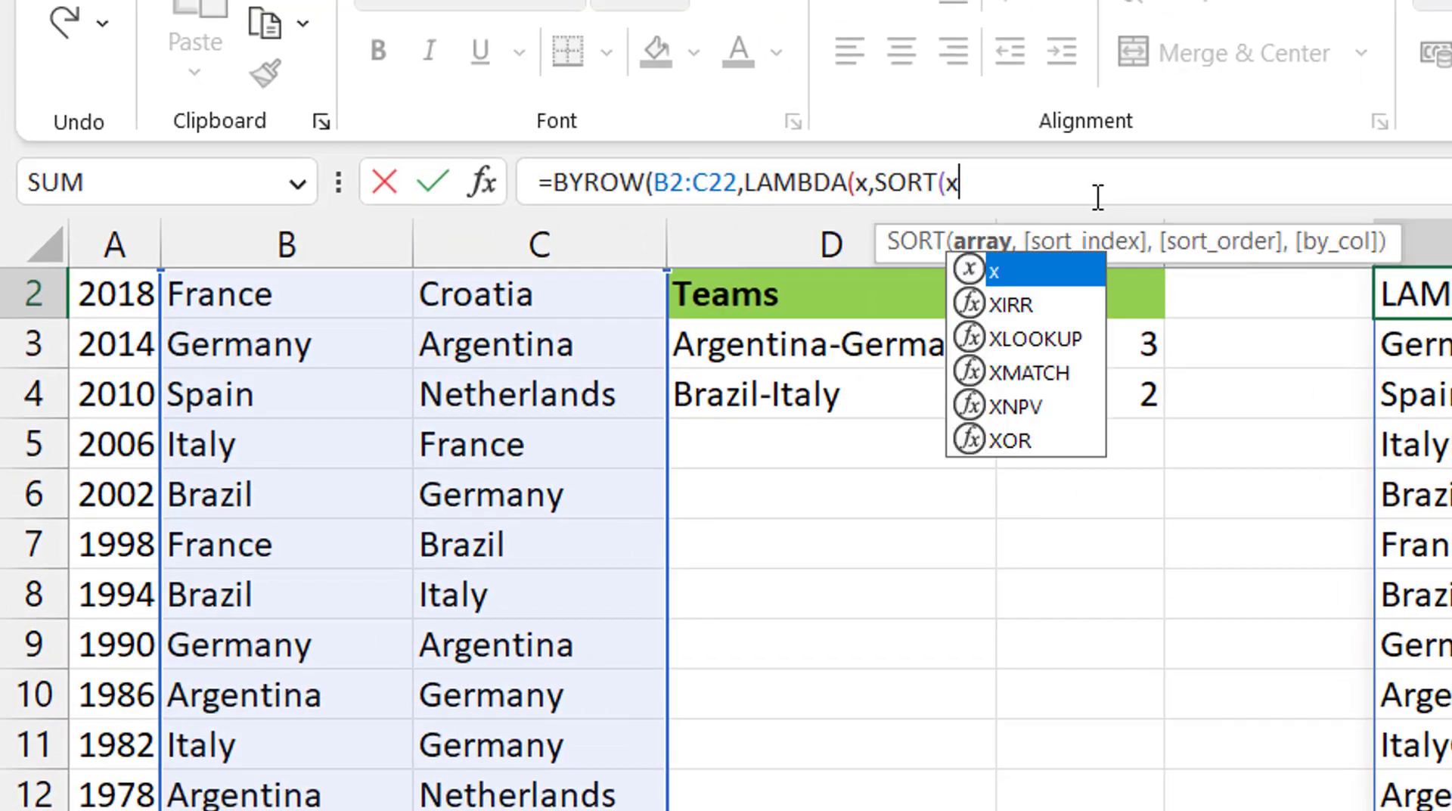
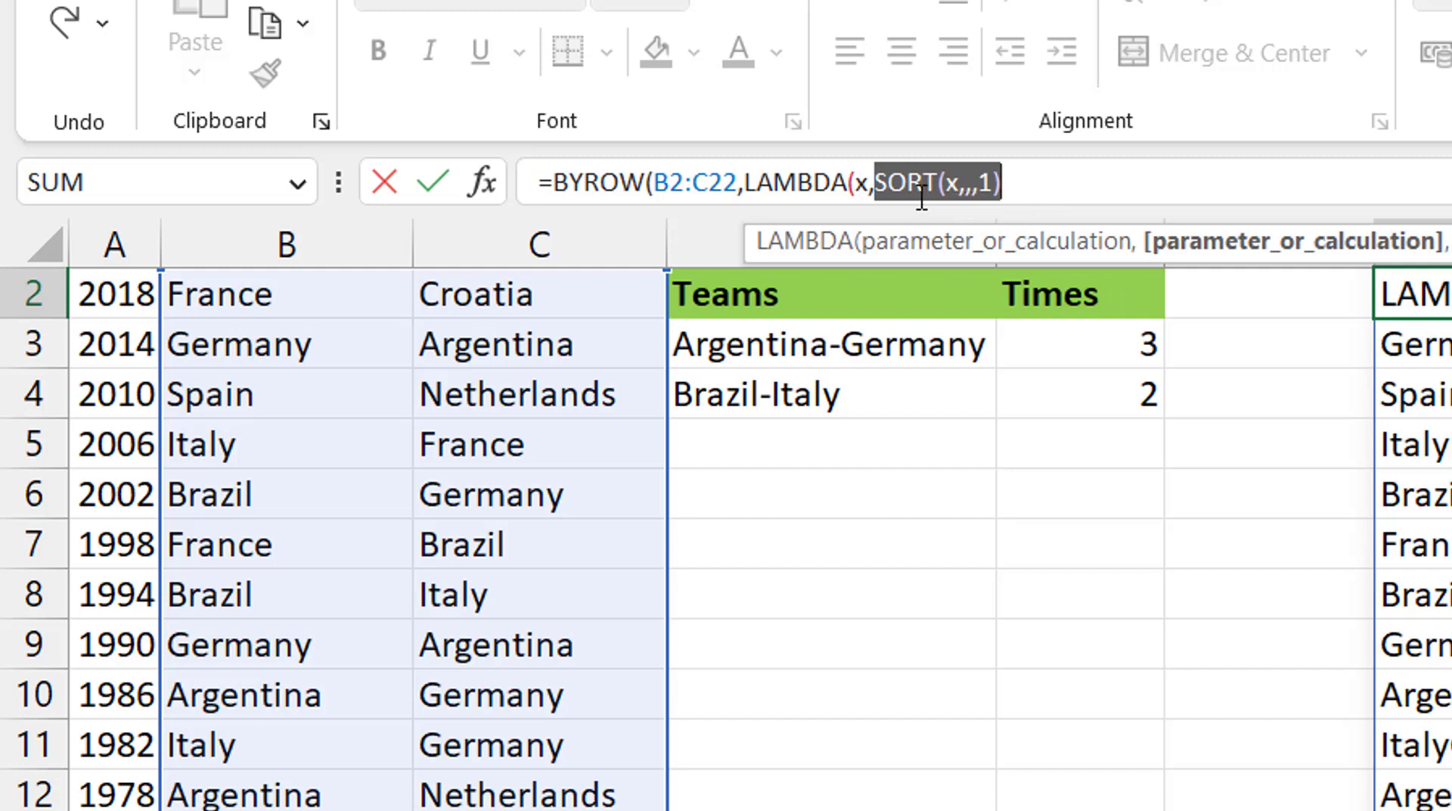
- Wrap the SORT part of the G2 formula in TEXTJOIN("-",1,…) to join each row's sorted teams with a hyphen, and enter it
left_click(870, 185)
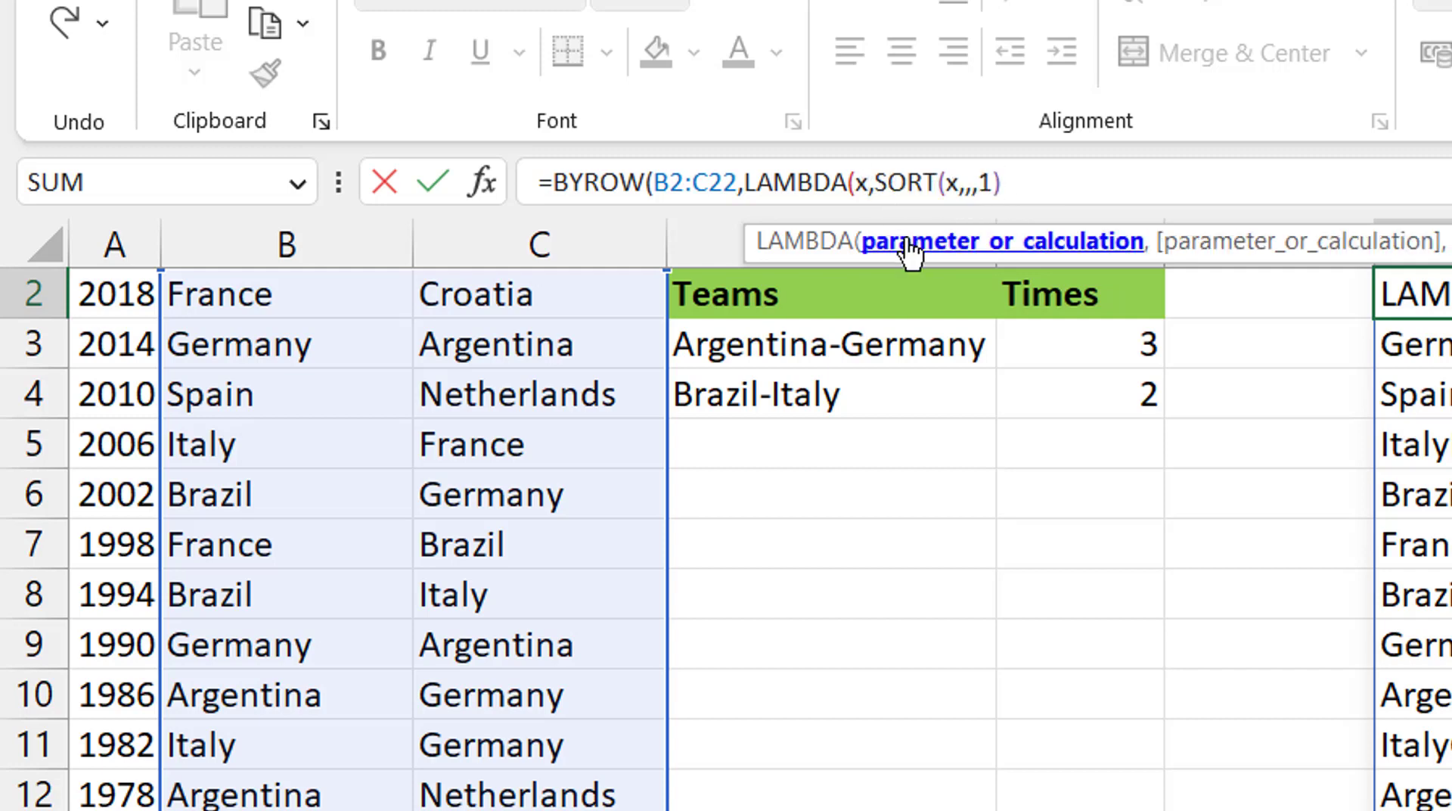
key("Right")
type("textjo")
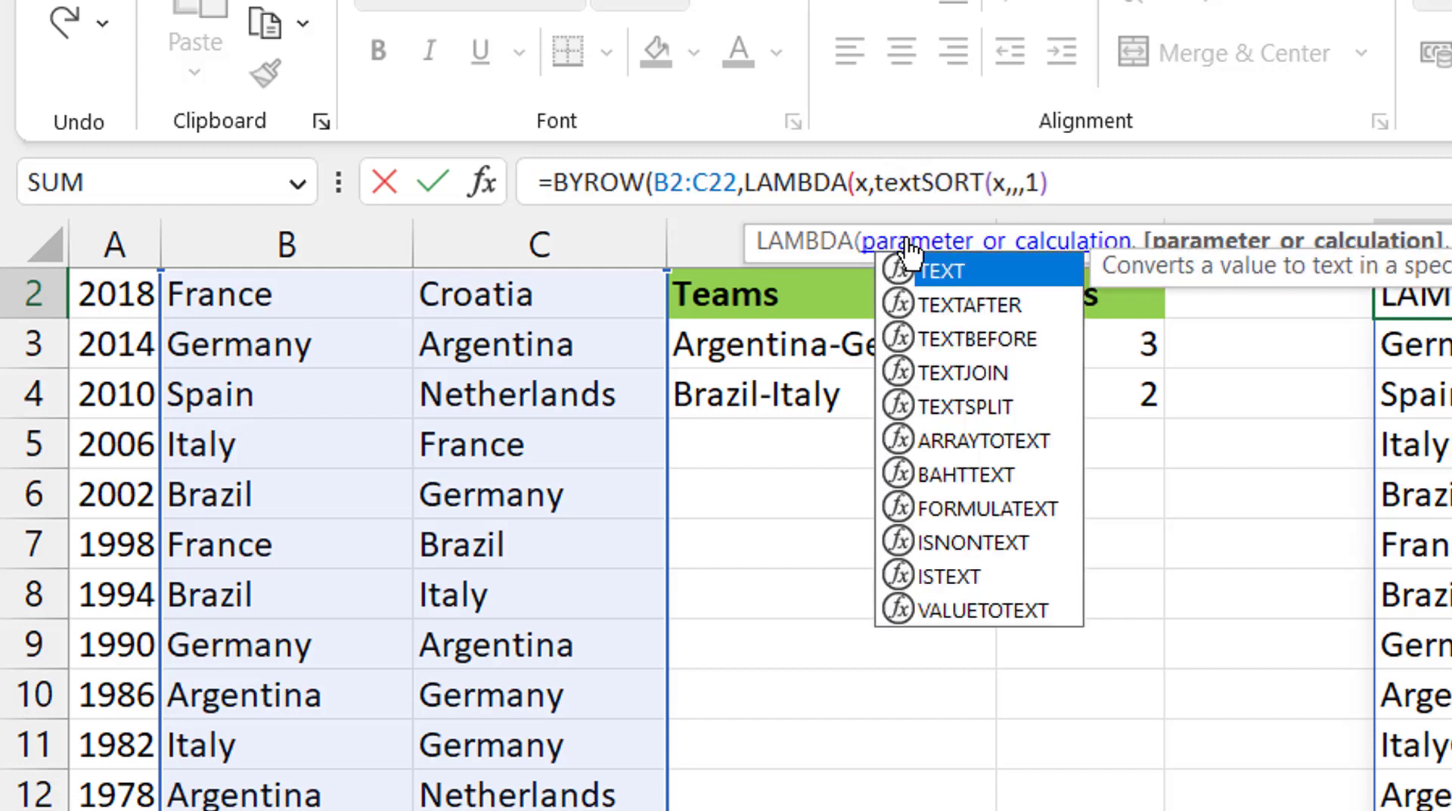
key("Tab")
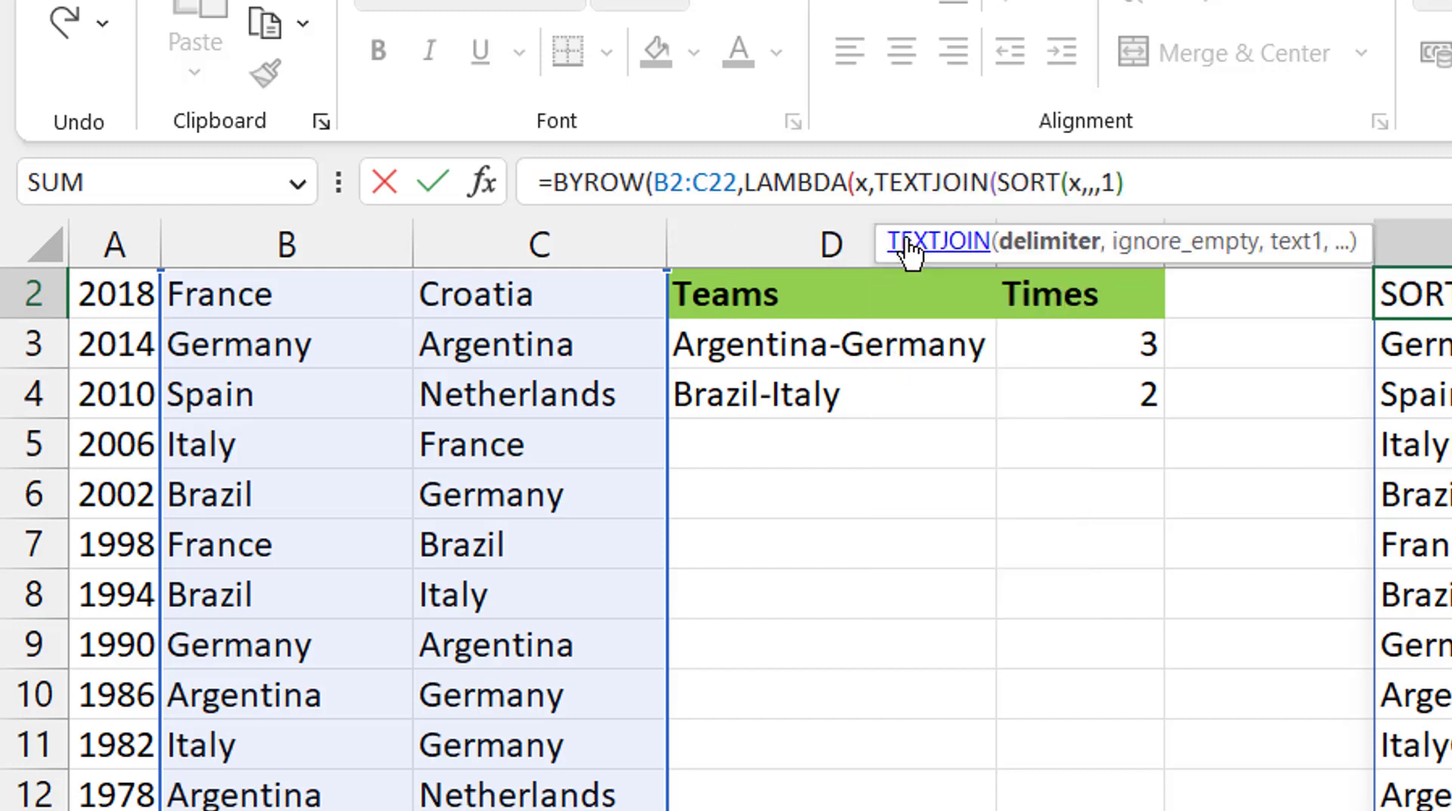
type("\"-")
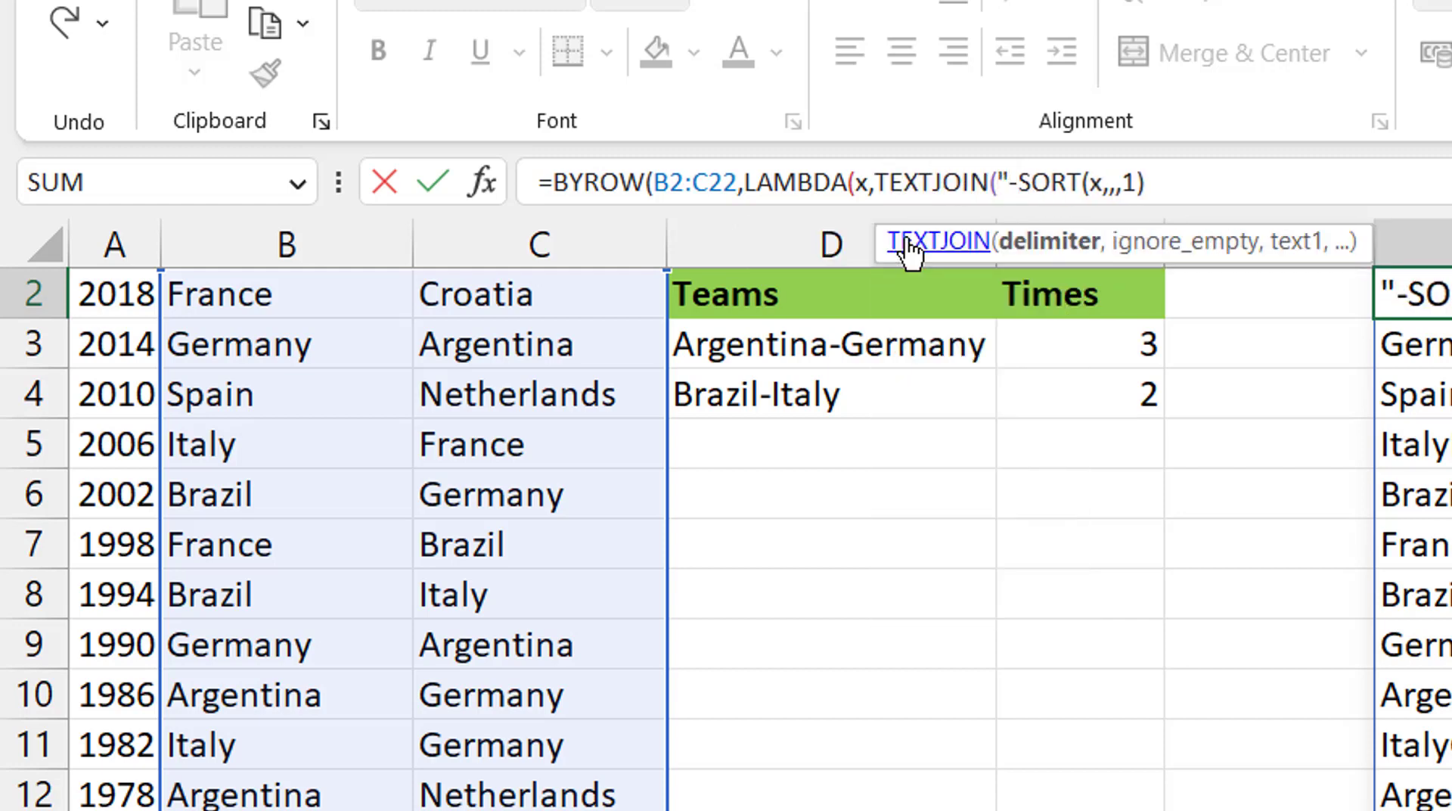
type("\",1,")
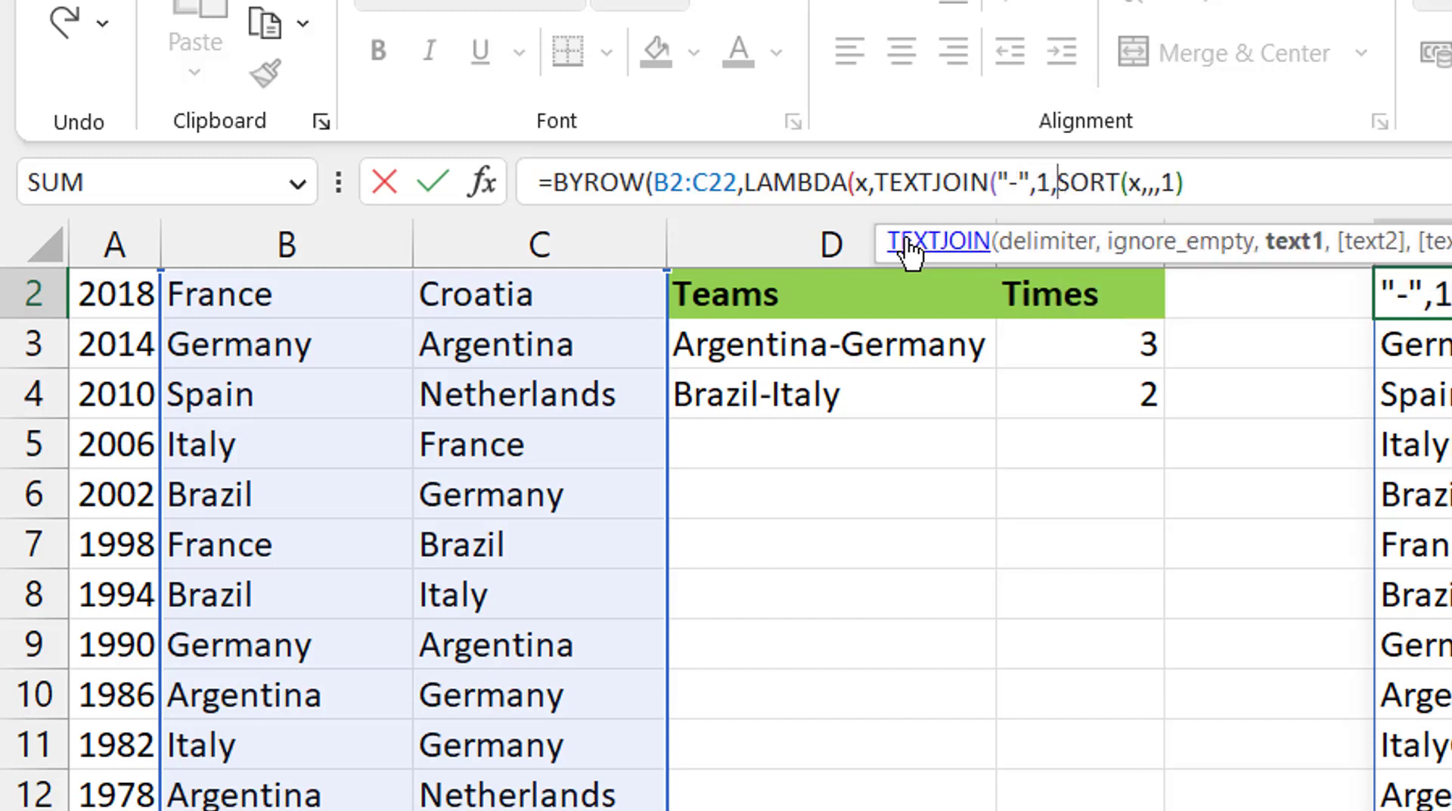
type("))")
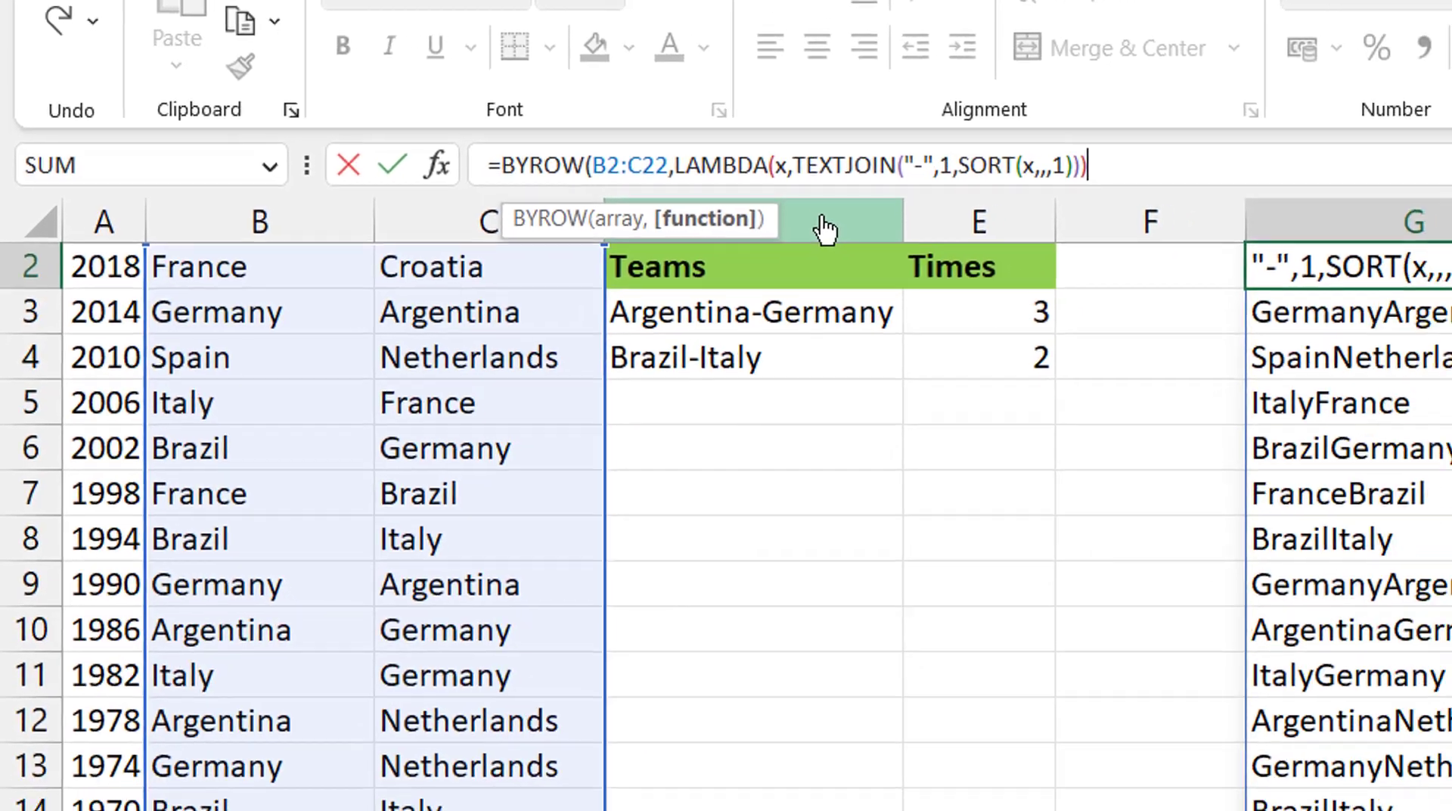
type(")")
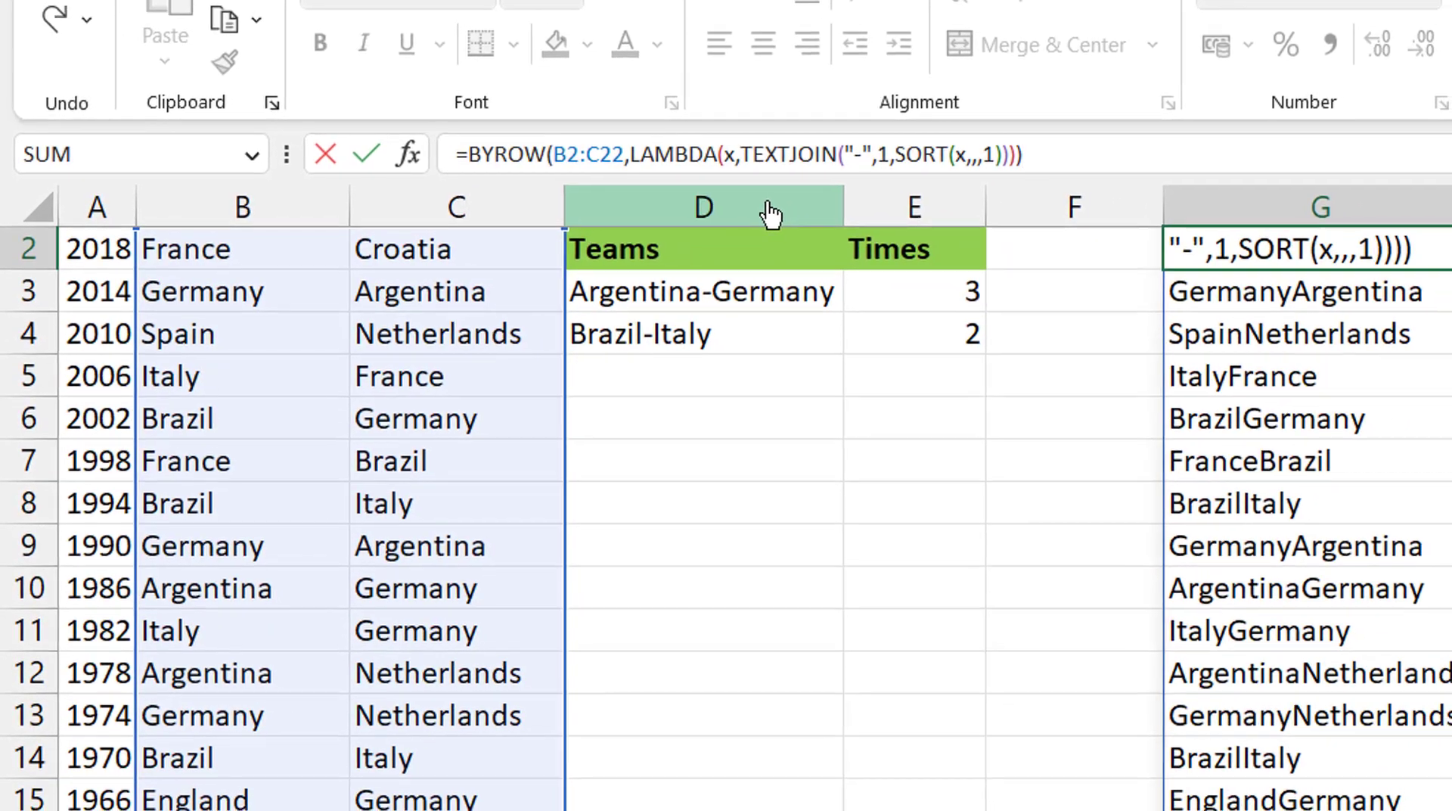
key("Return")
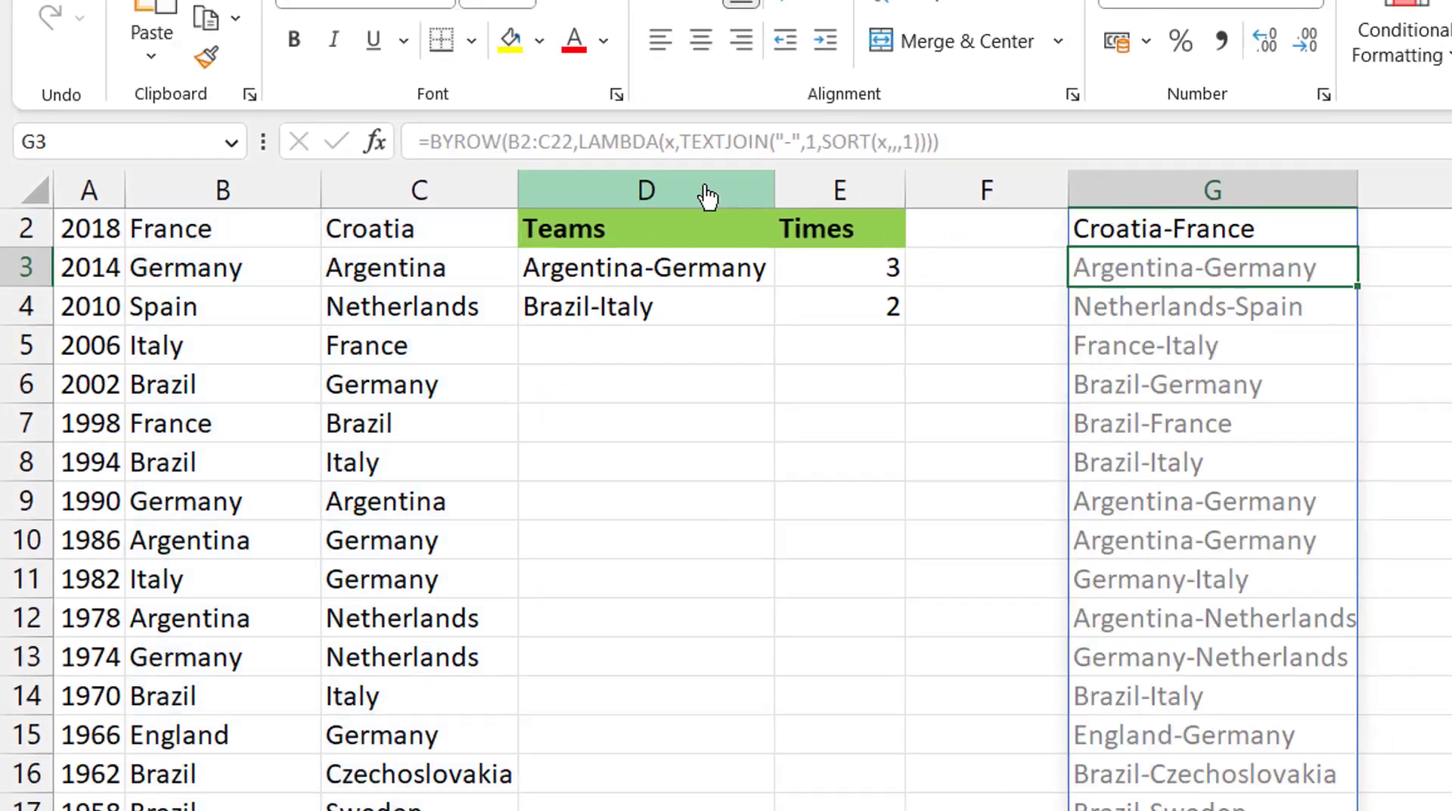
key("Up")
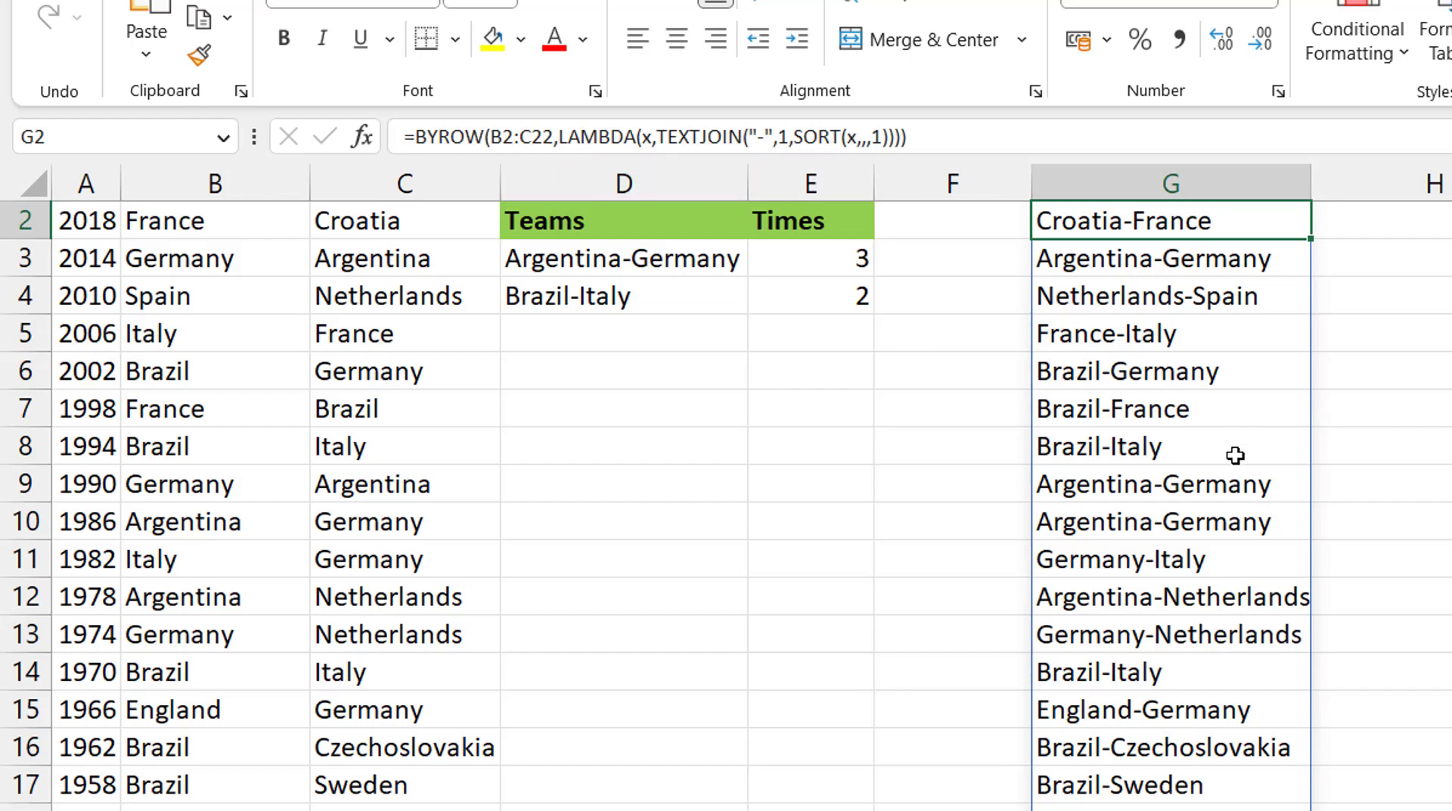
- Examine the joined team pairs in column G for repeats, such as those in G9:G10, and return to G2
left_click(1224, 488)
left_click_drag(1224, 507, 1230, 519)
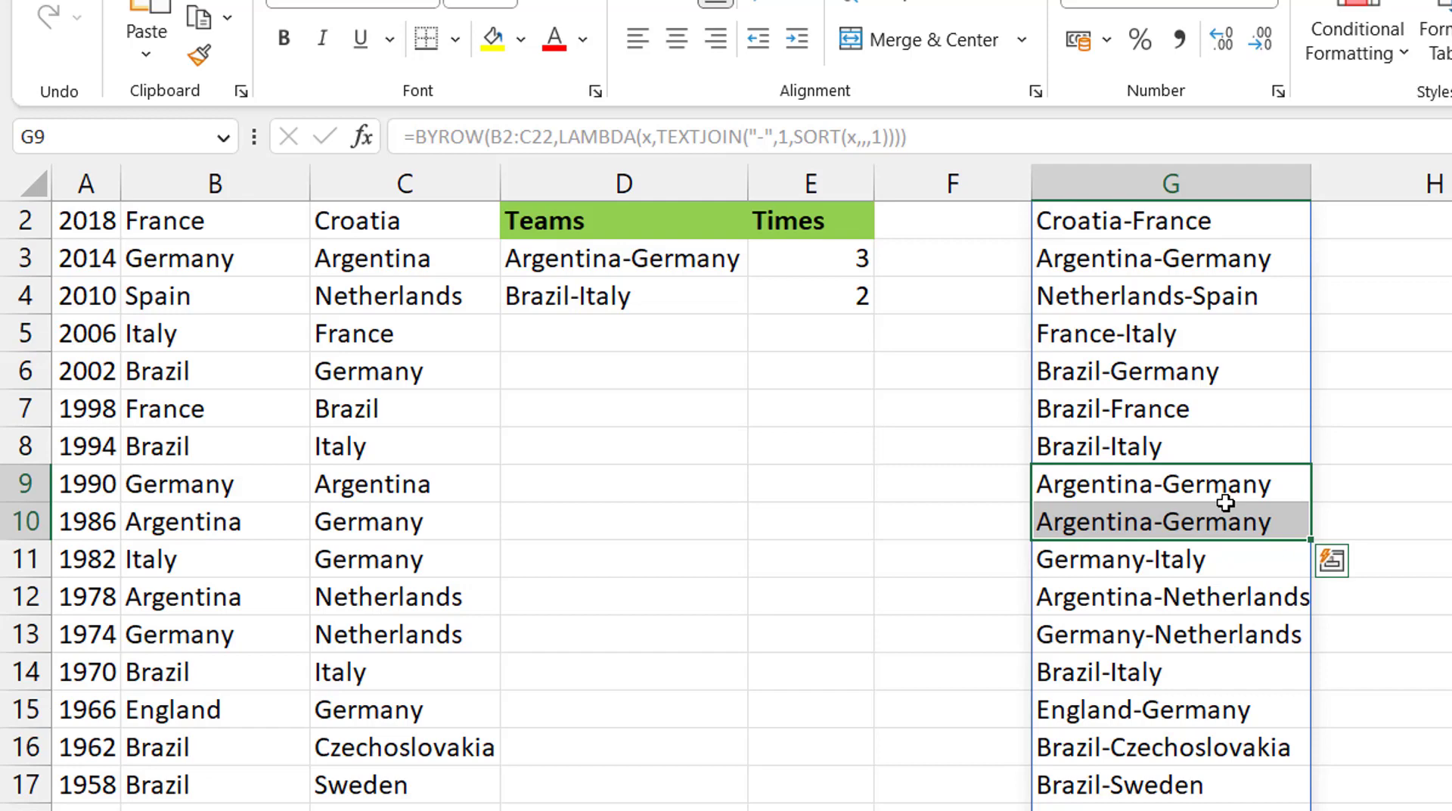
key("Up")
key("Up")
key("Up")
key("Up")
key("Up")
key("Up")
key("Up")
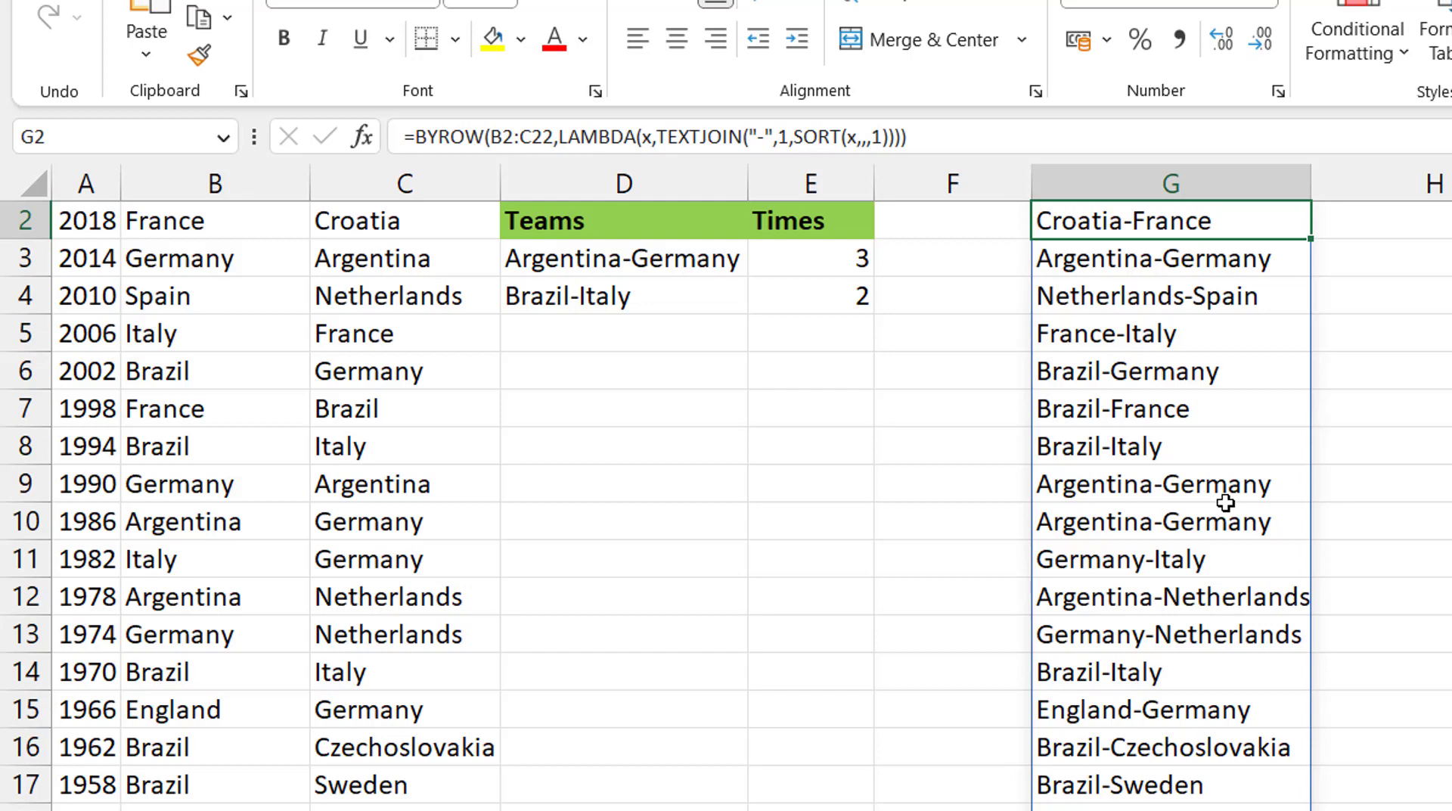
- Start a SUM formula in H2 with the absolute spill reference $G$2#
scroll(1225, 502, "up", 1)
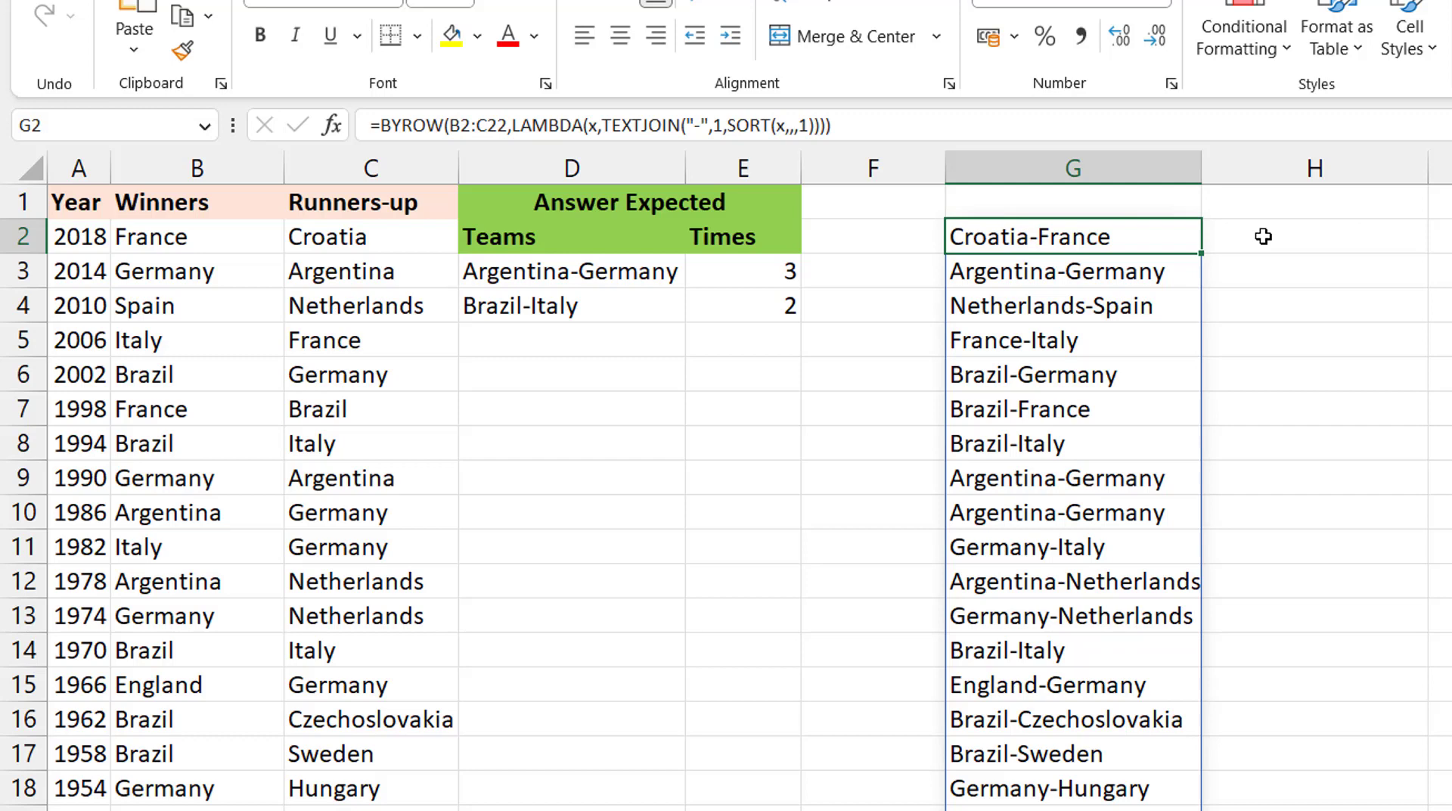
left_click(1263, 237)
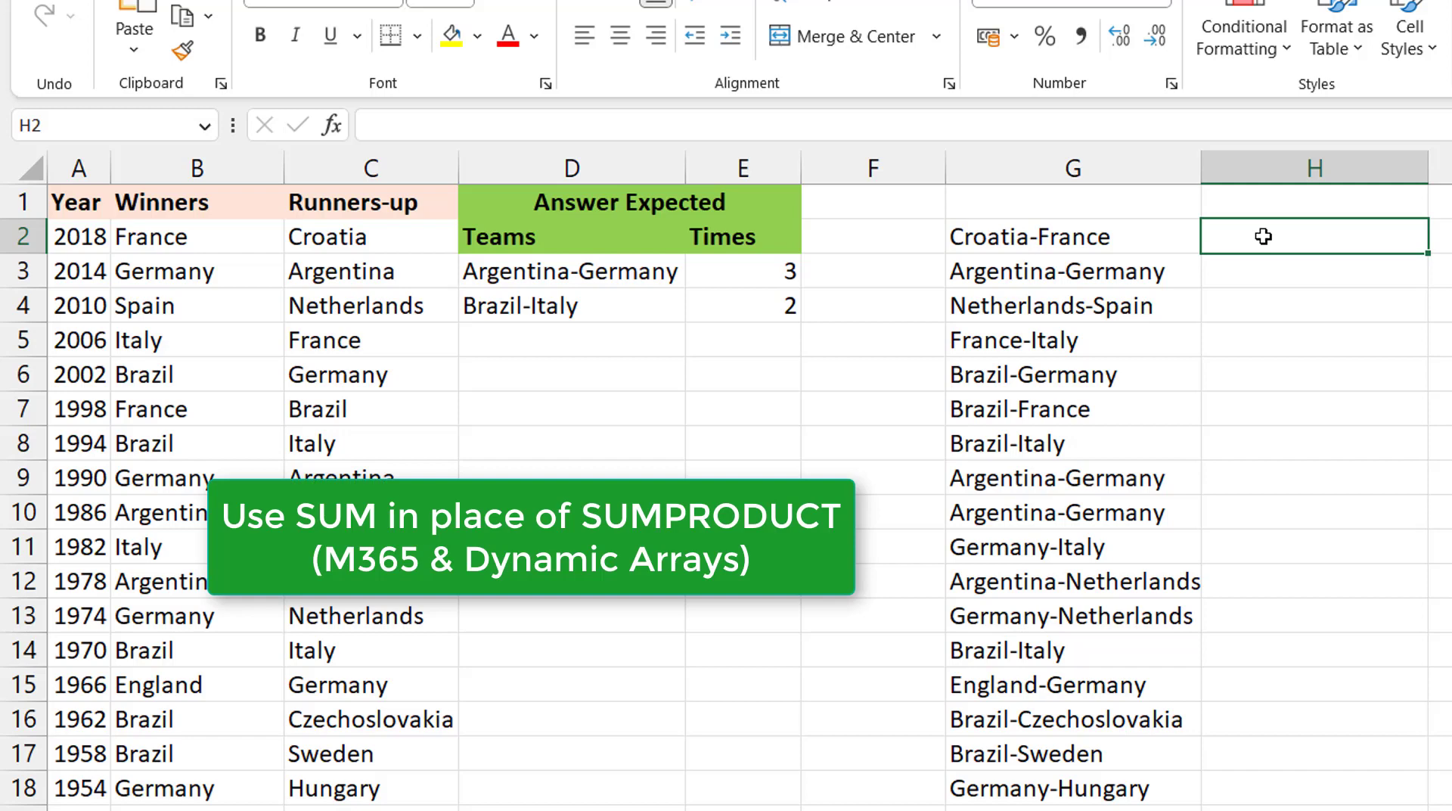
type("=sum")
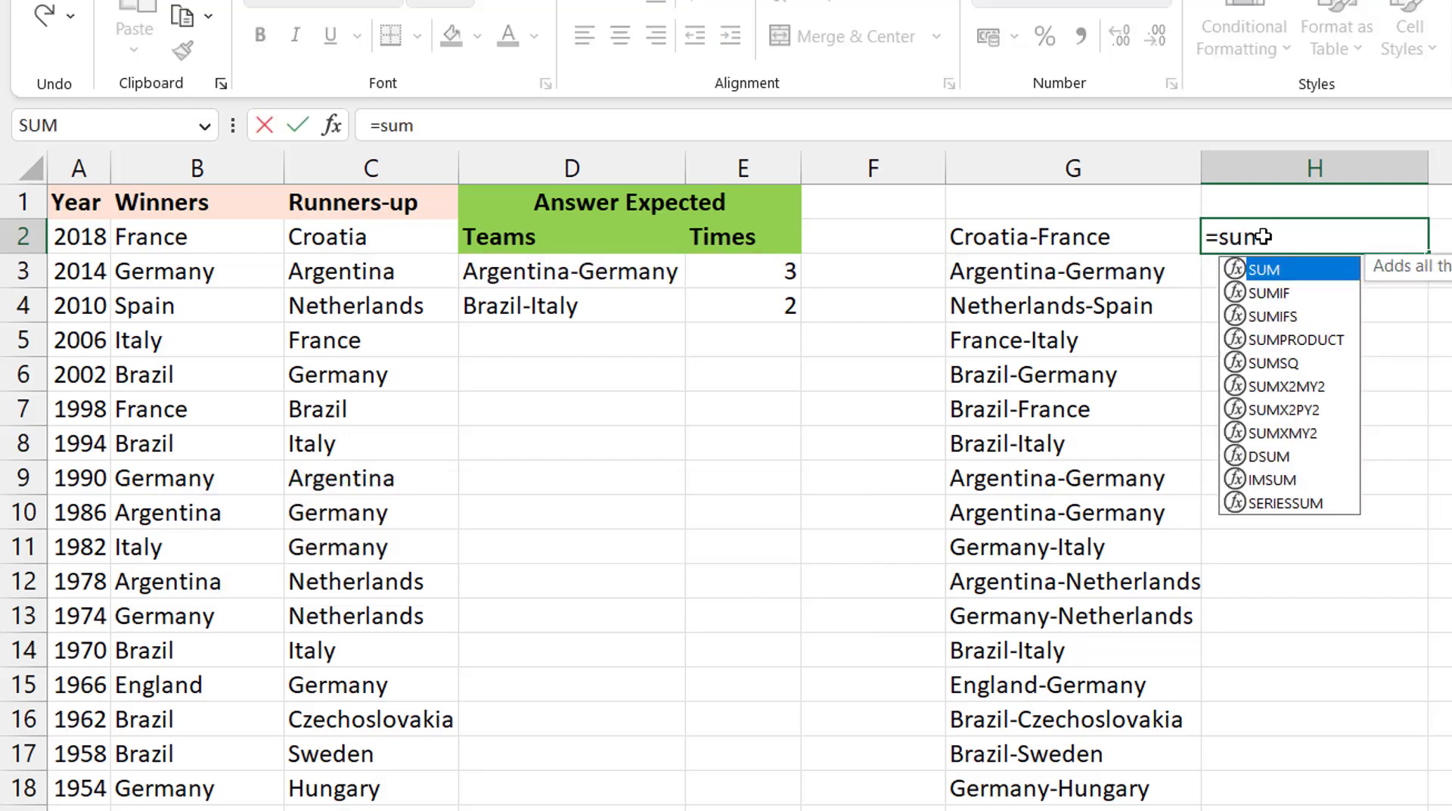
key("Tab")
key("Left")
type("#")
scroll(1183, 230, "down", 1)
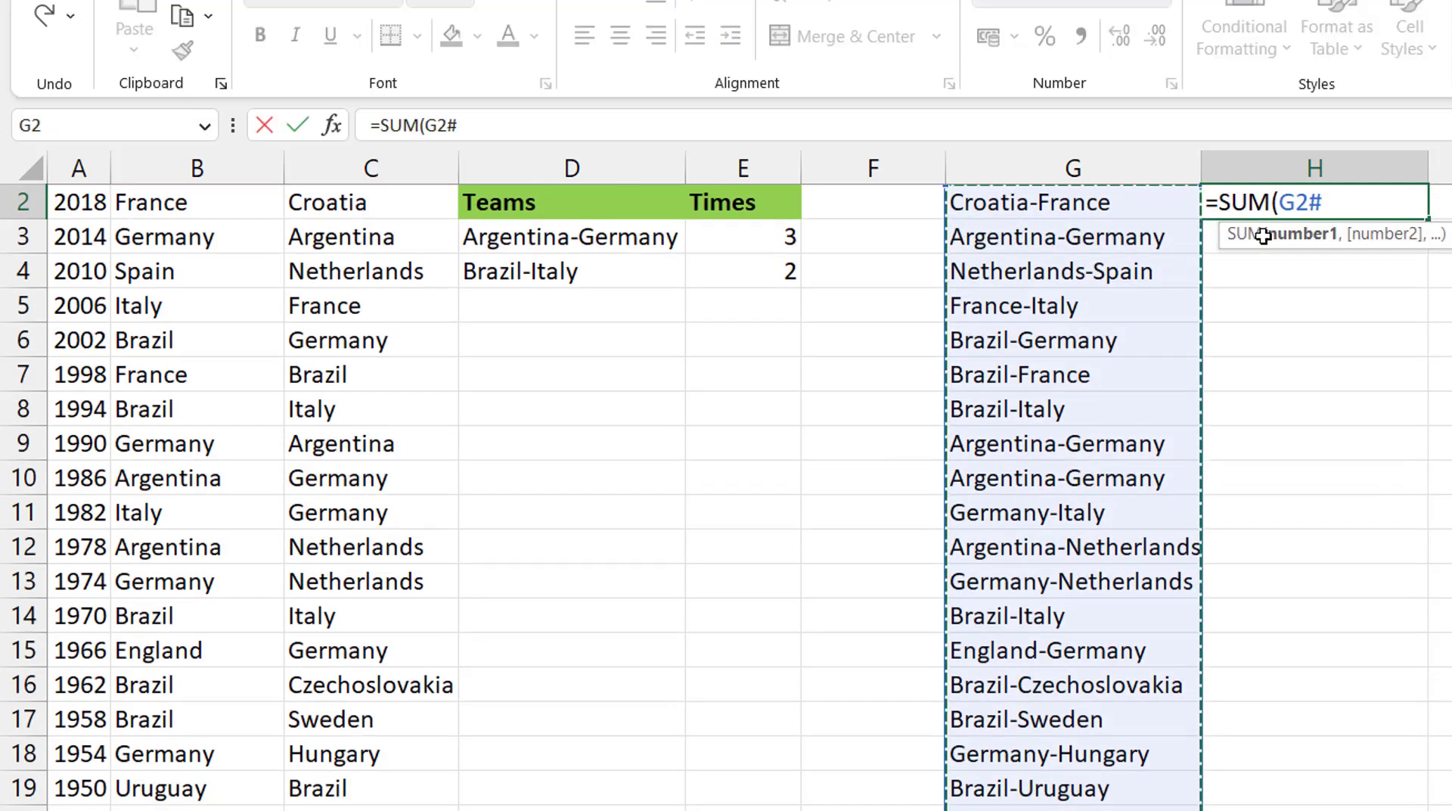
key("Left")
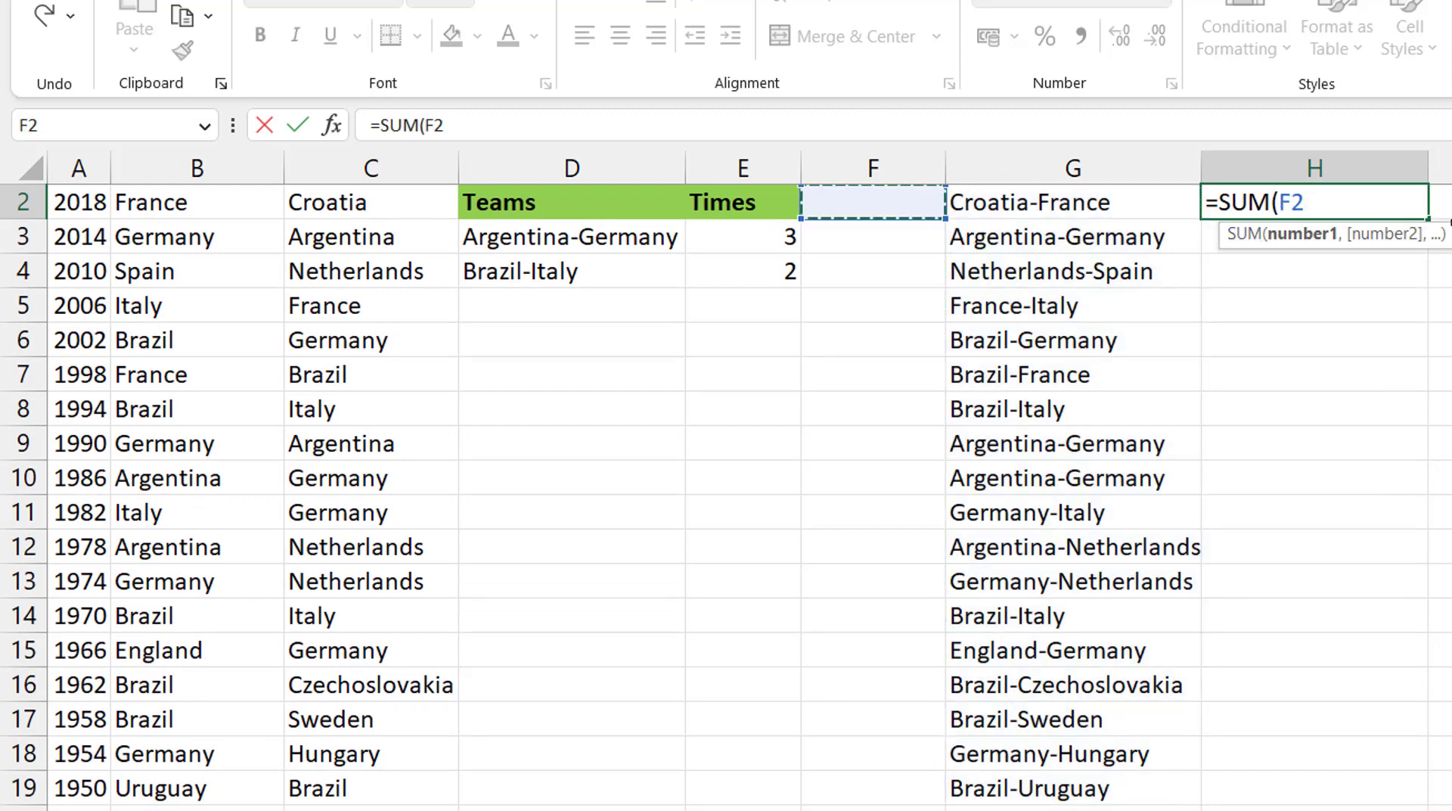
key("Right")
type("#")
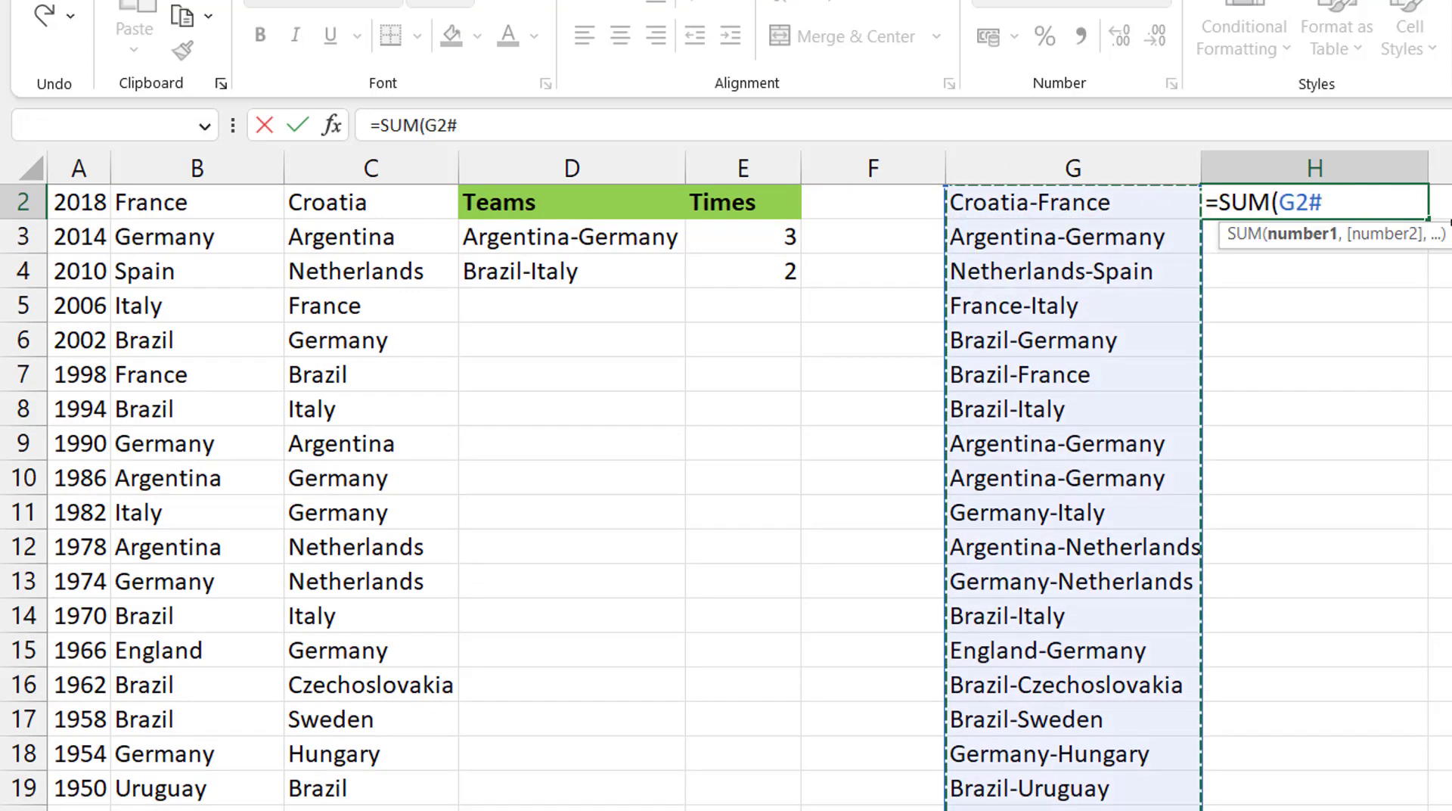
key("F4")
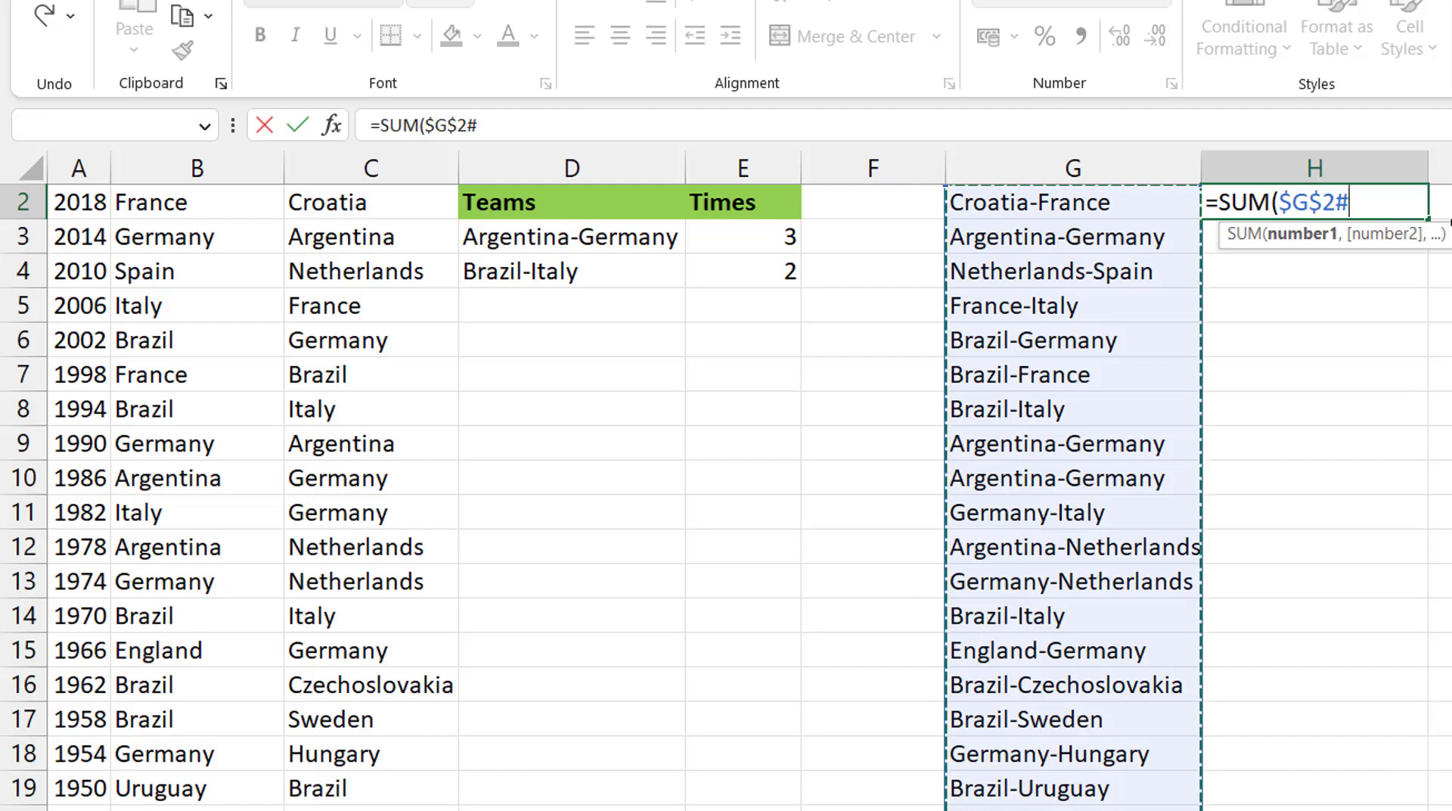
- Complete the H2 formula as =SUM($G$2#=G2) to compare the spilled pairs with G2
type(",")
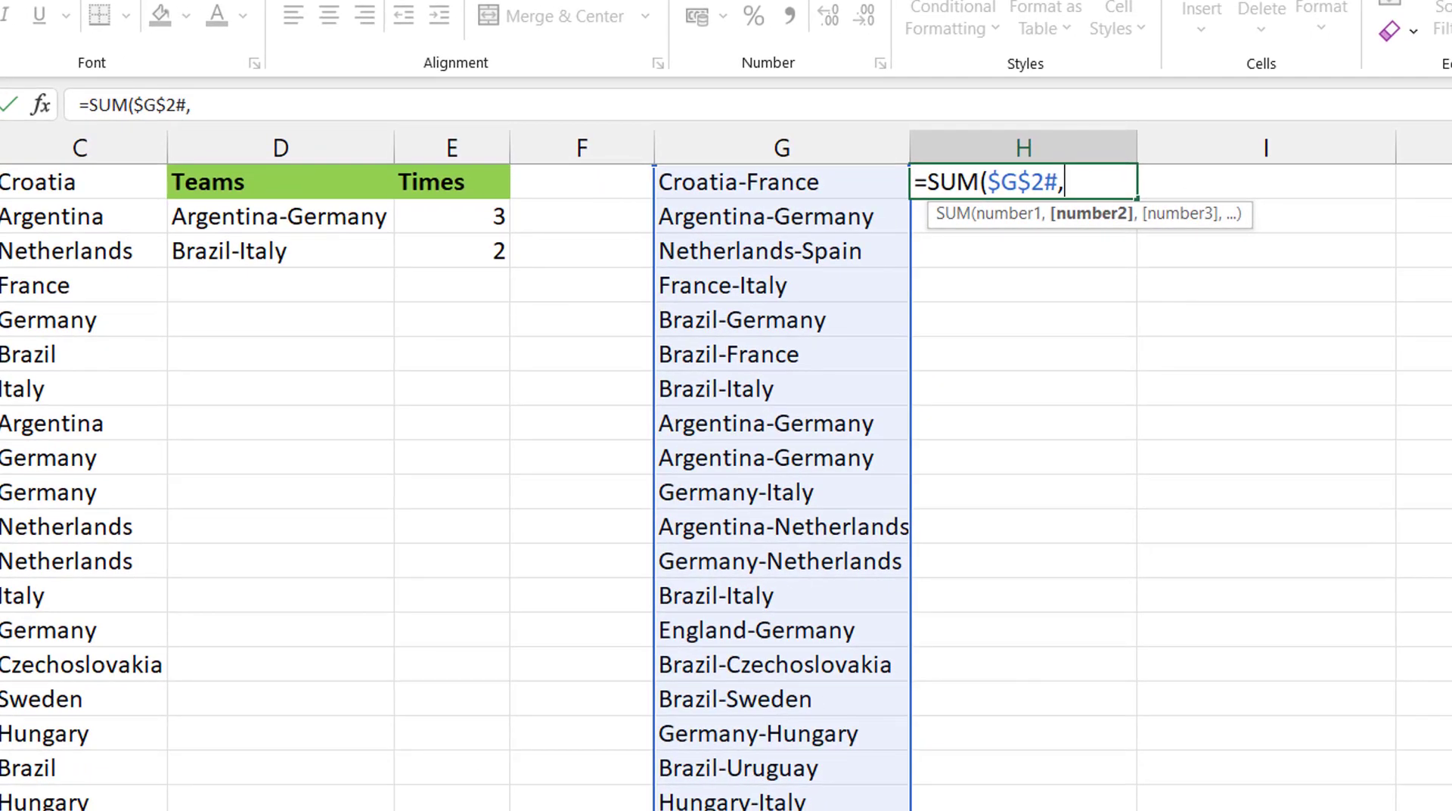
scroll(1417, 220, "up", 1)
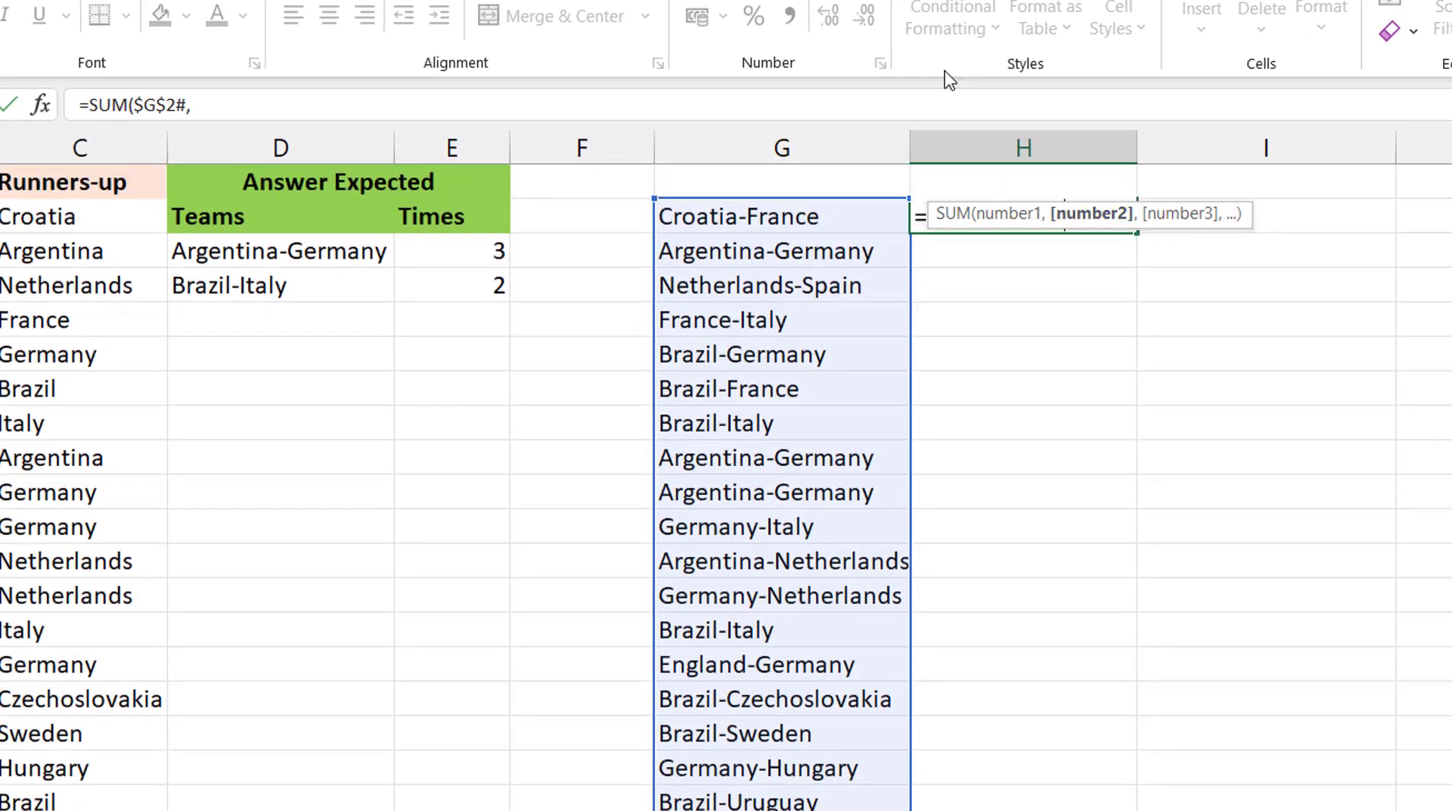
key("BackSpace")
type("=")
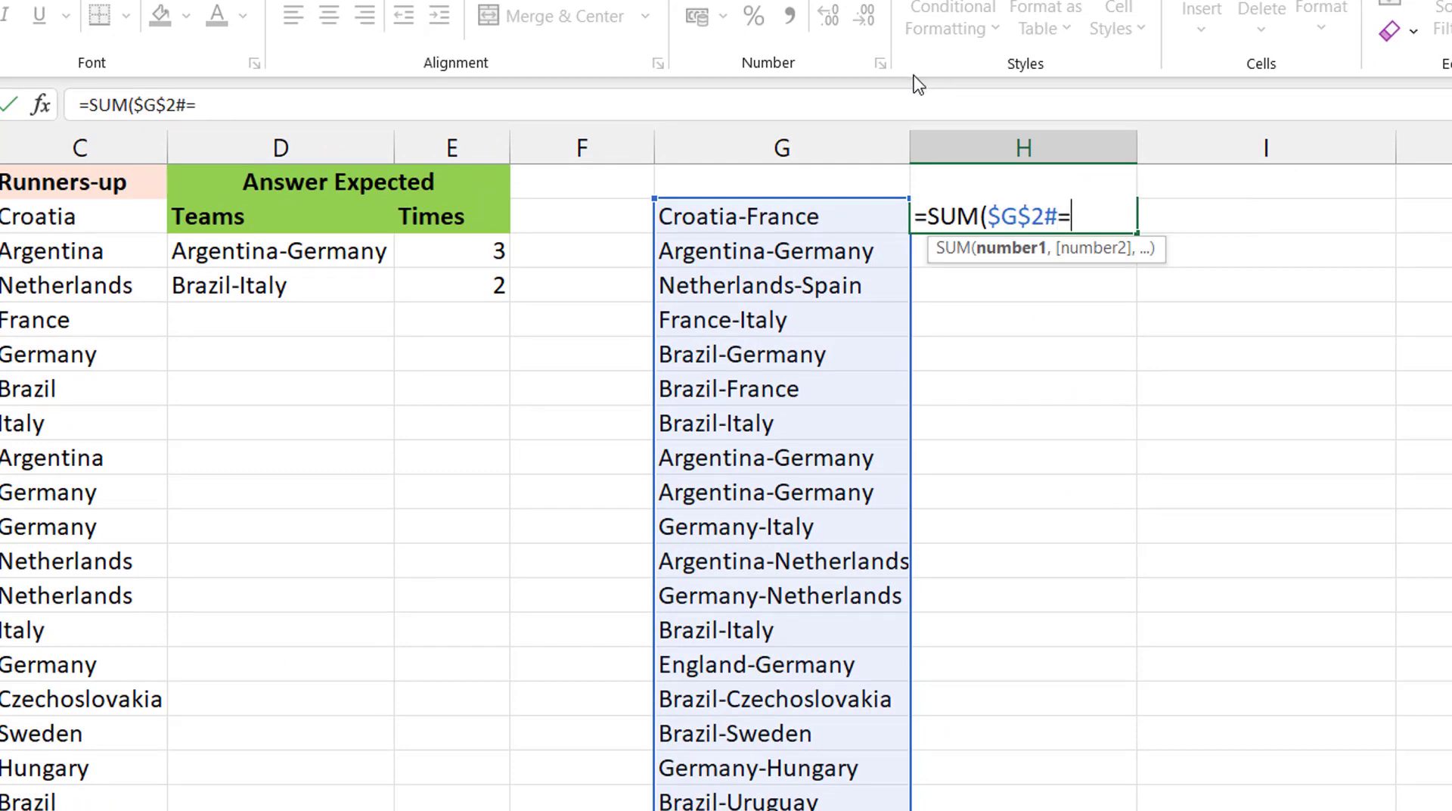
left_click(790, 221)
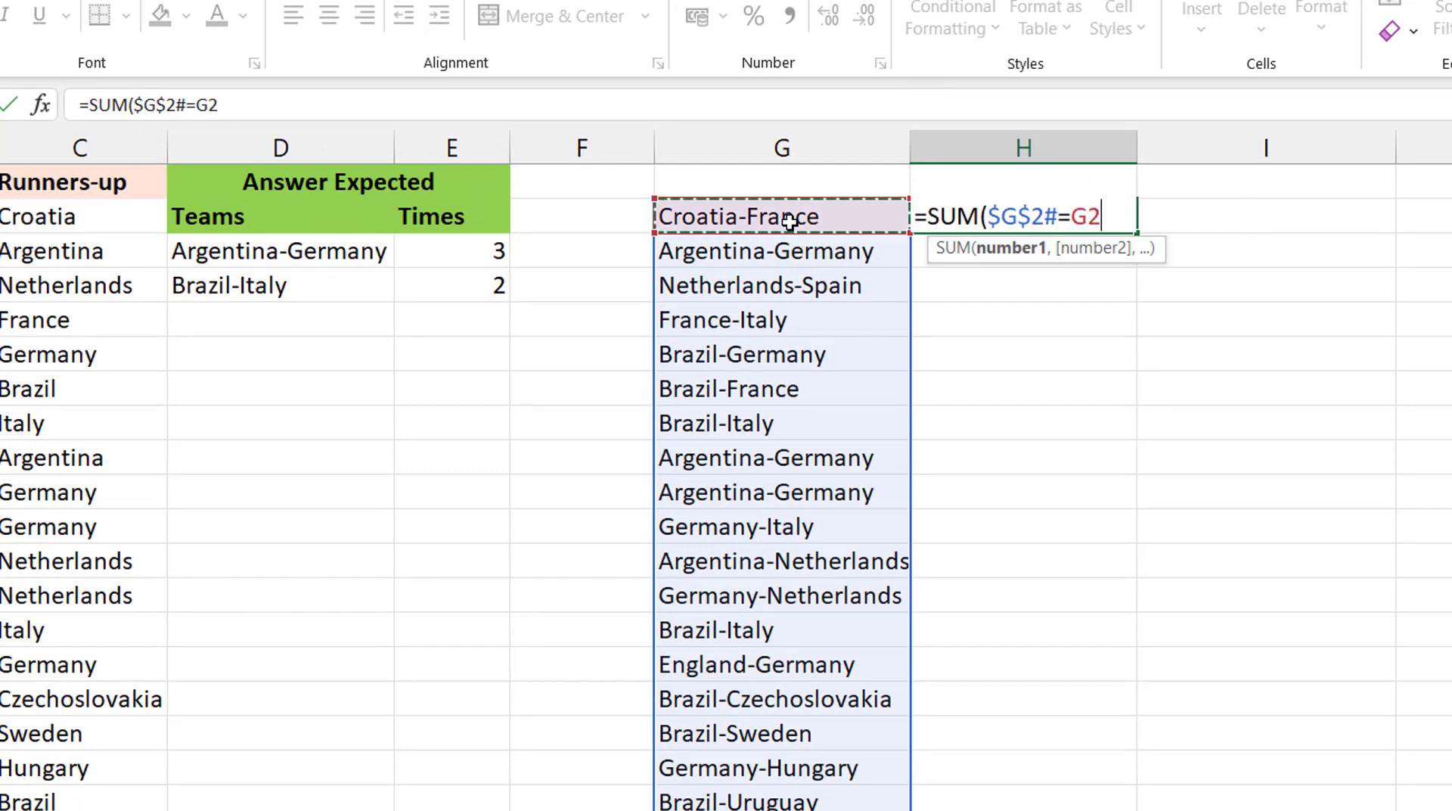
type(")")
key("ctrl+Return")
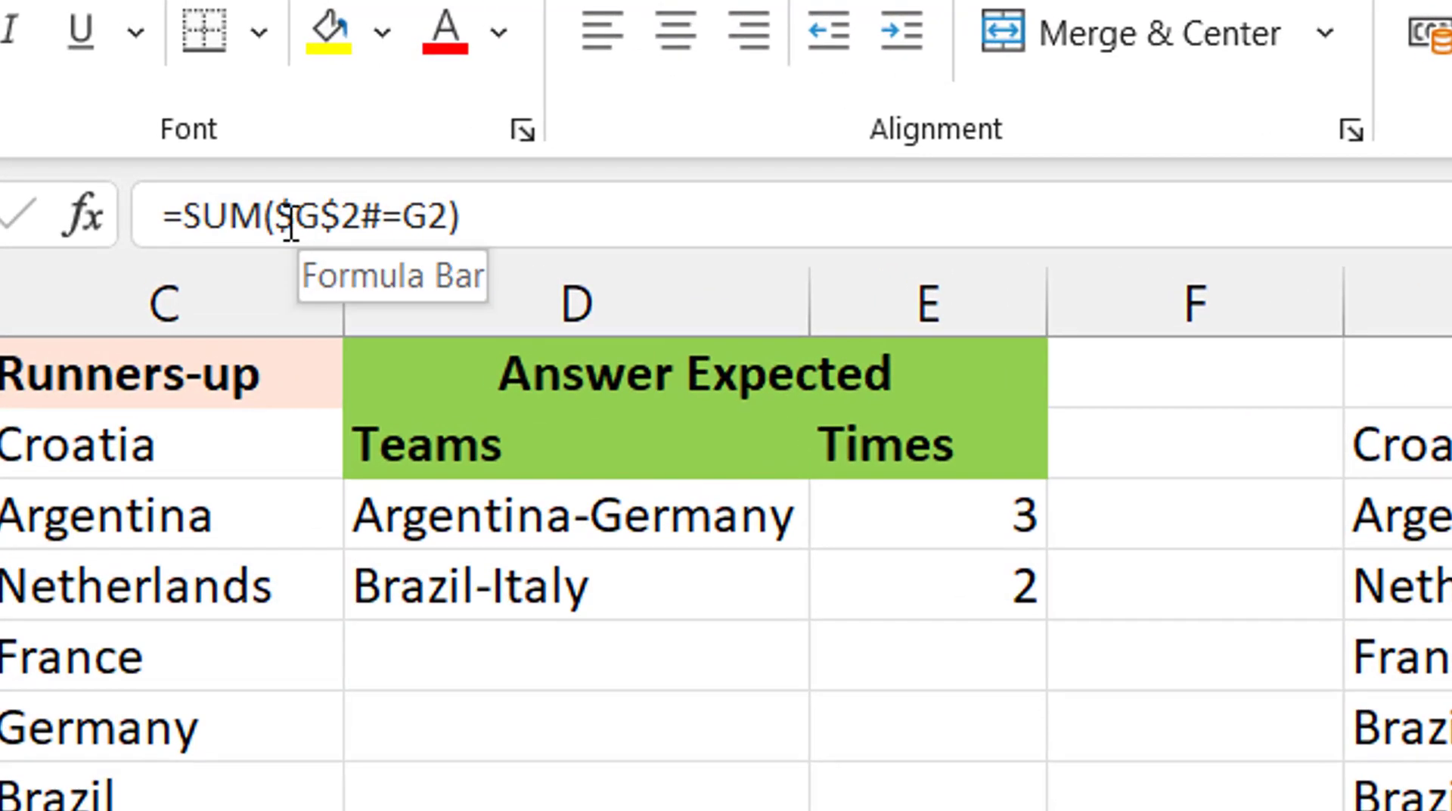
- Convert the comparison in H2 to numbers with a double negative, making the formula =SUM(--($G$2#=G2))
left_click(291, 219)
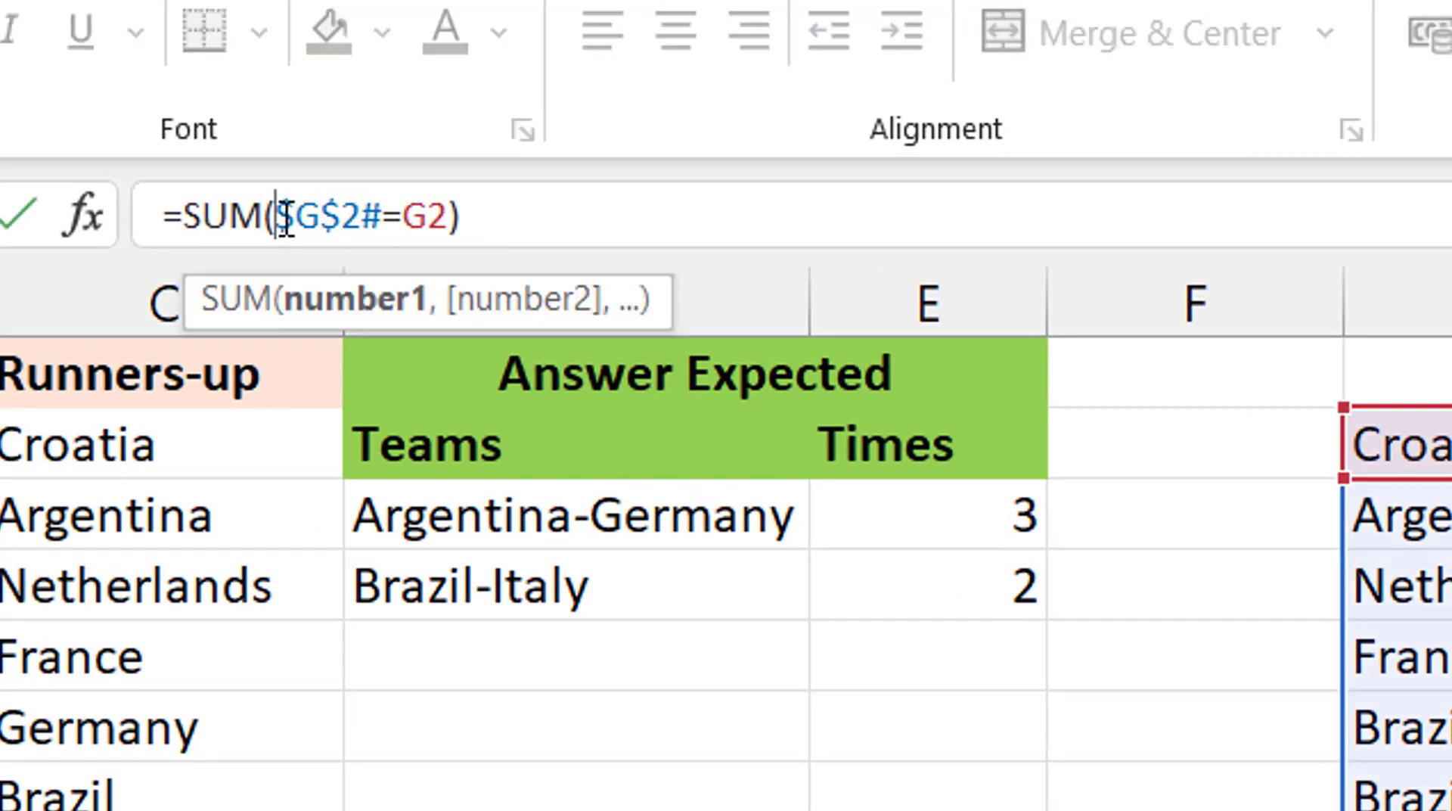
type("--(")
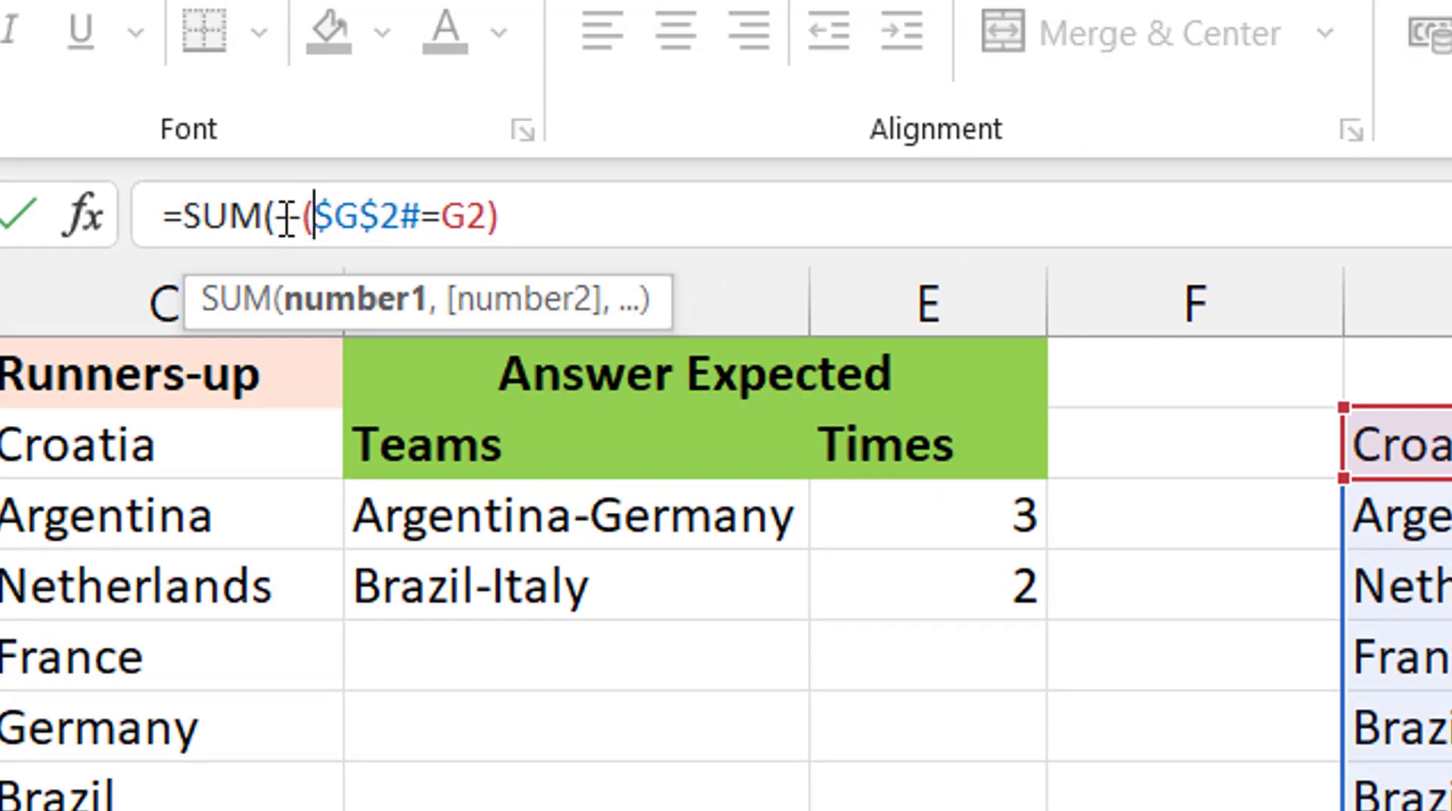
type(")")
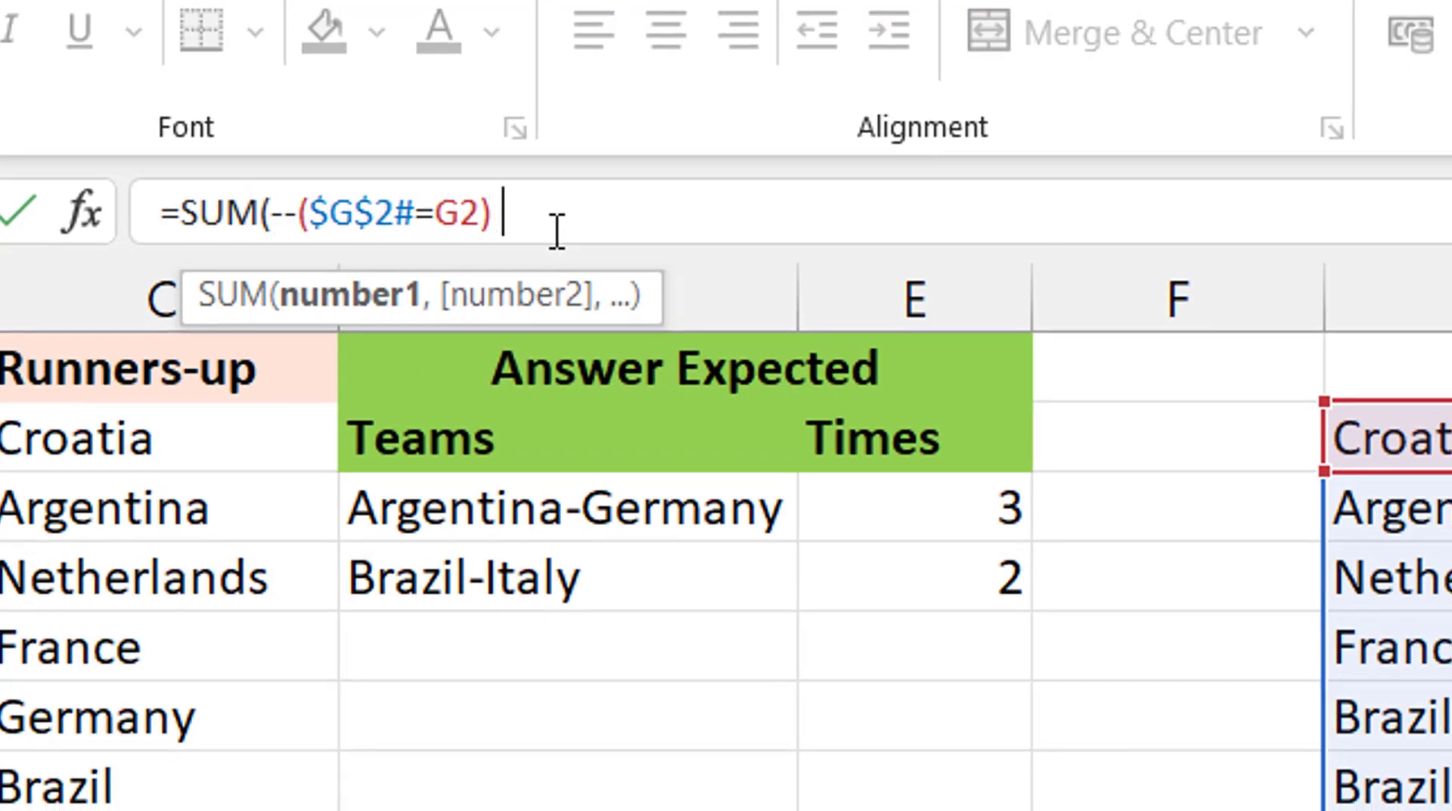
key("Return")
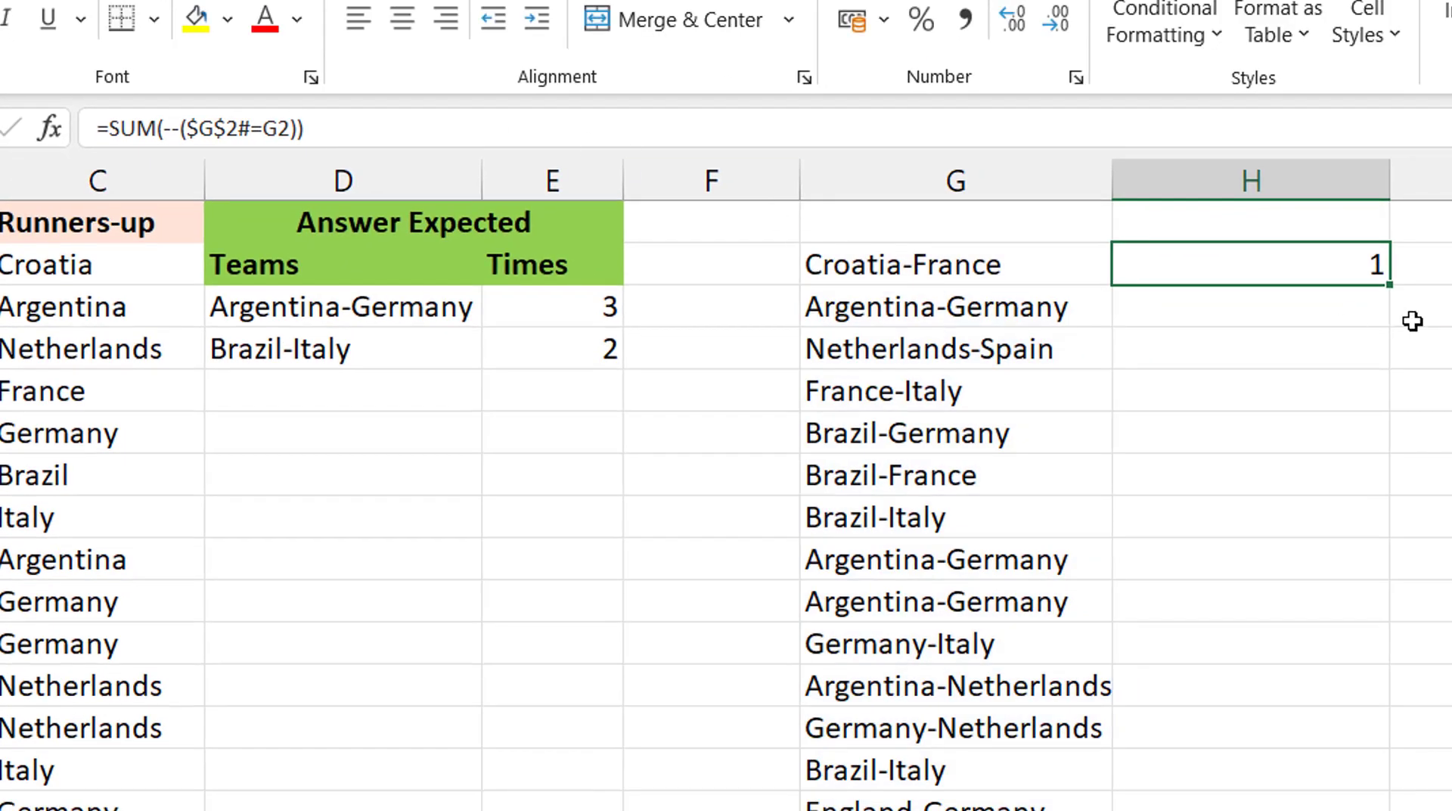
- Fill the H2 count formula down alongside the team pairs and check the counts in H2, H3 and H9
double_click(1396, 287)
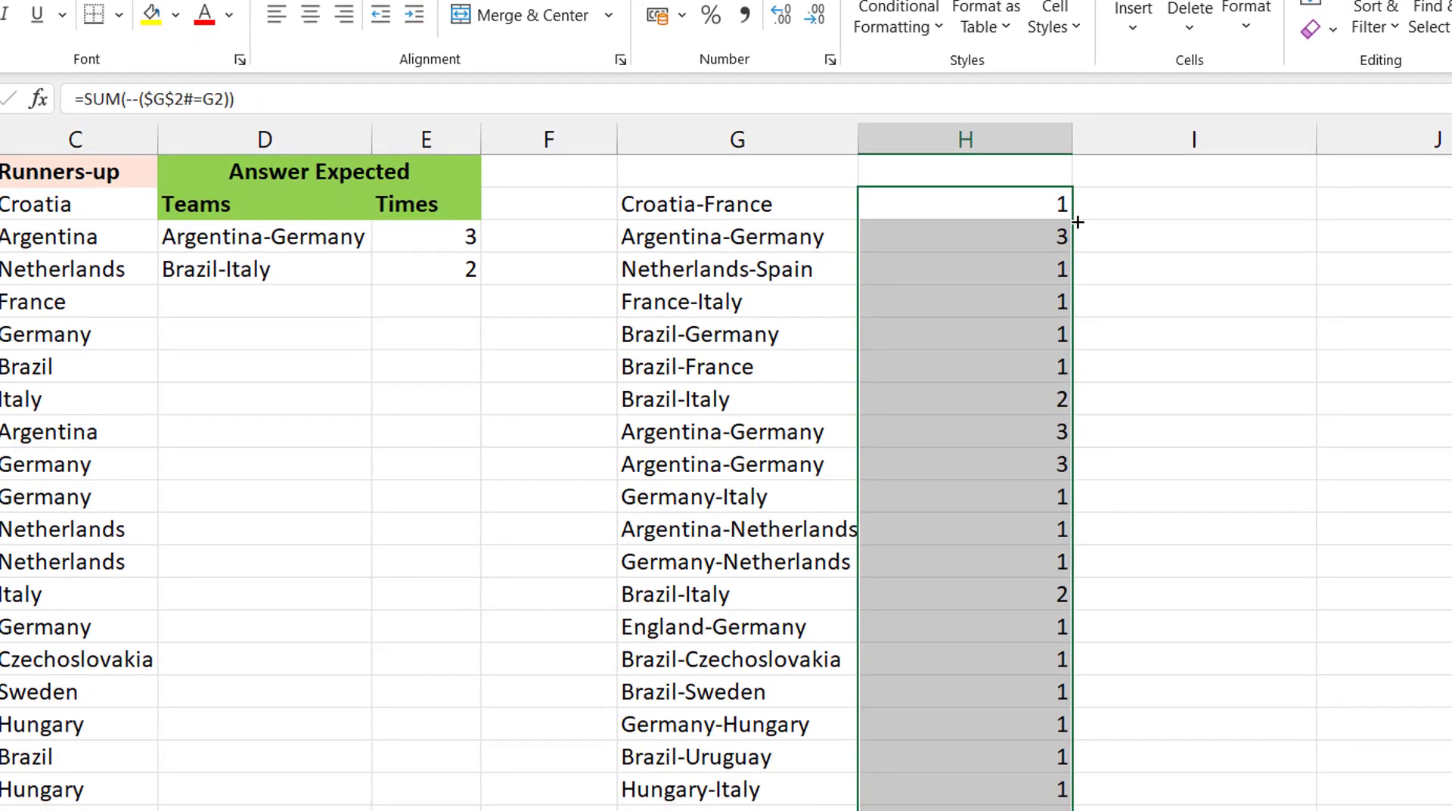
left_click(787, 204)
left_click(954, 207)
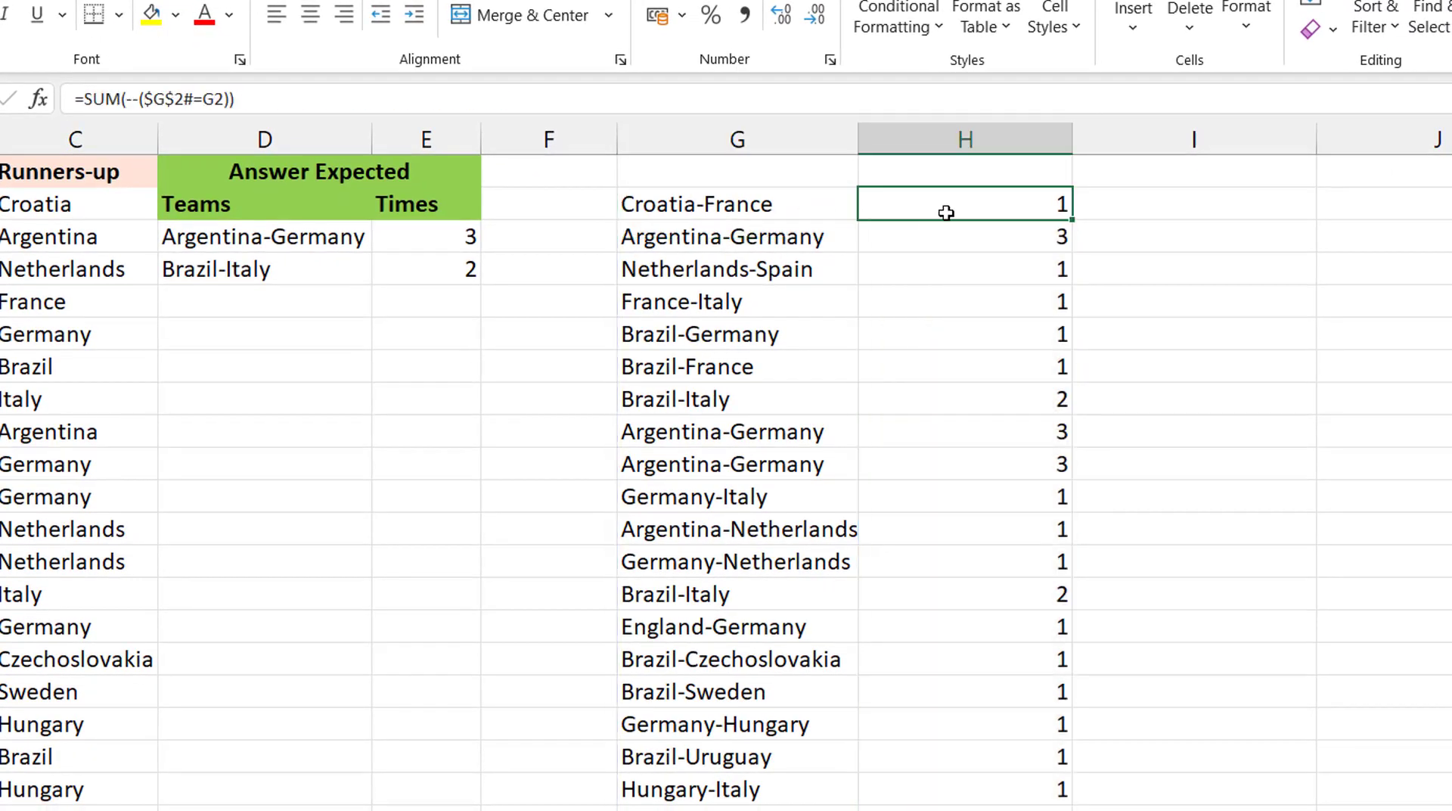
left_click(902, 235)
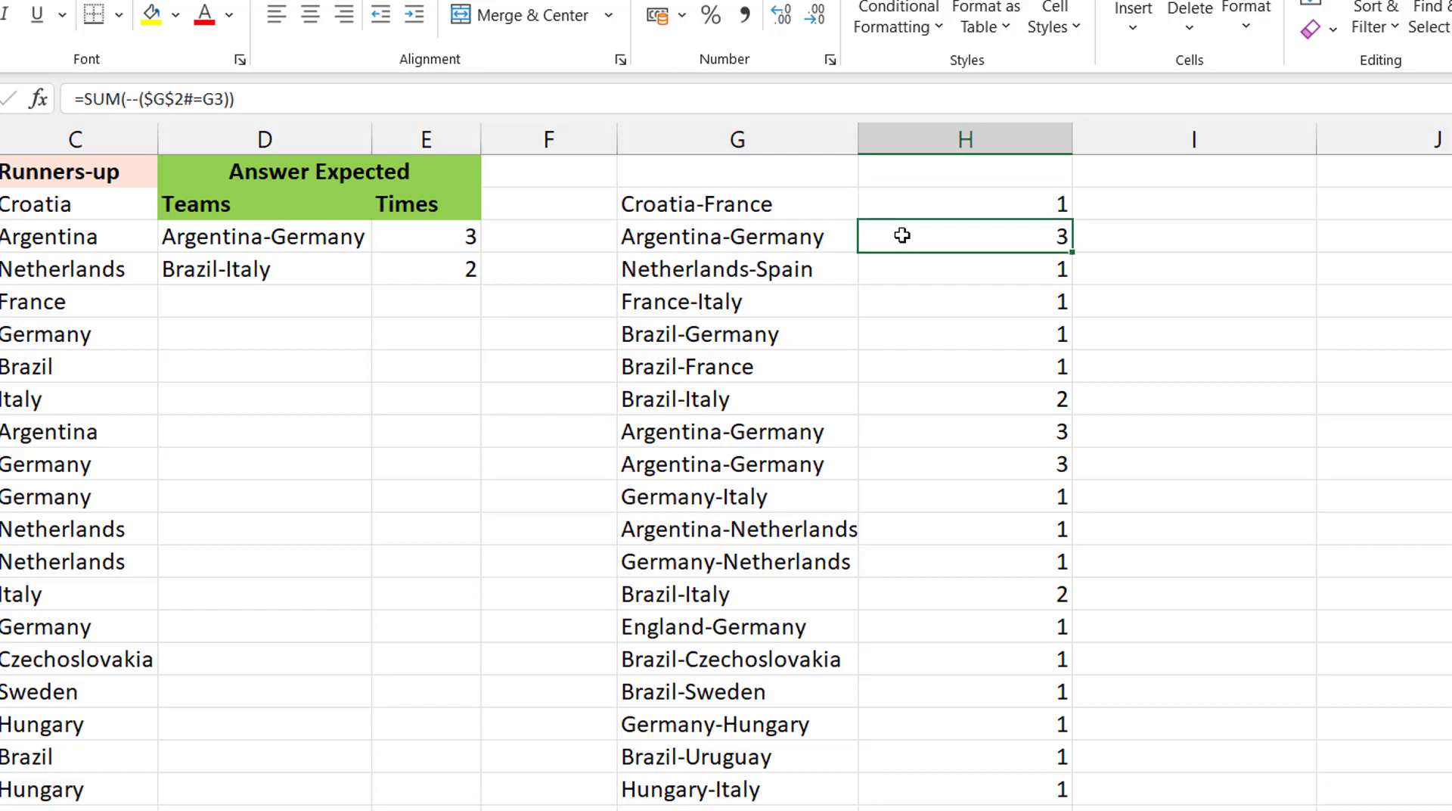
left_click(933, 434)
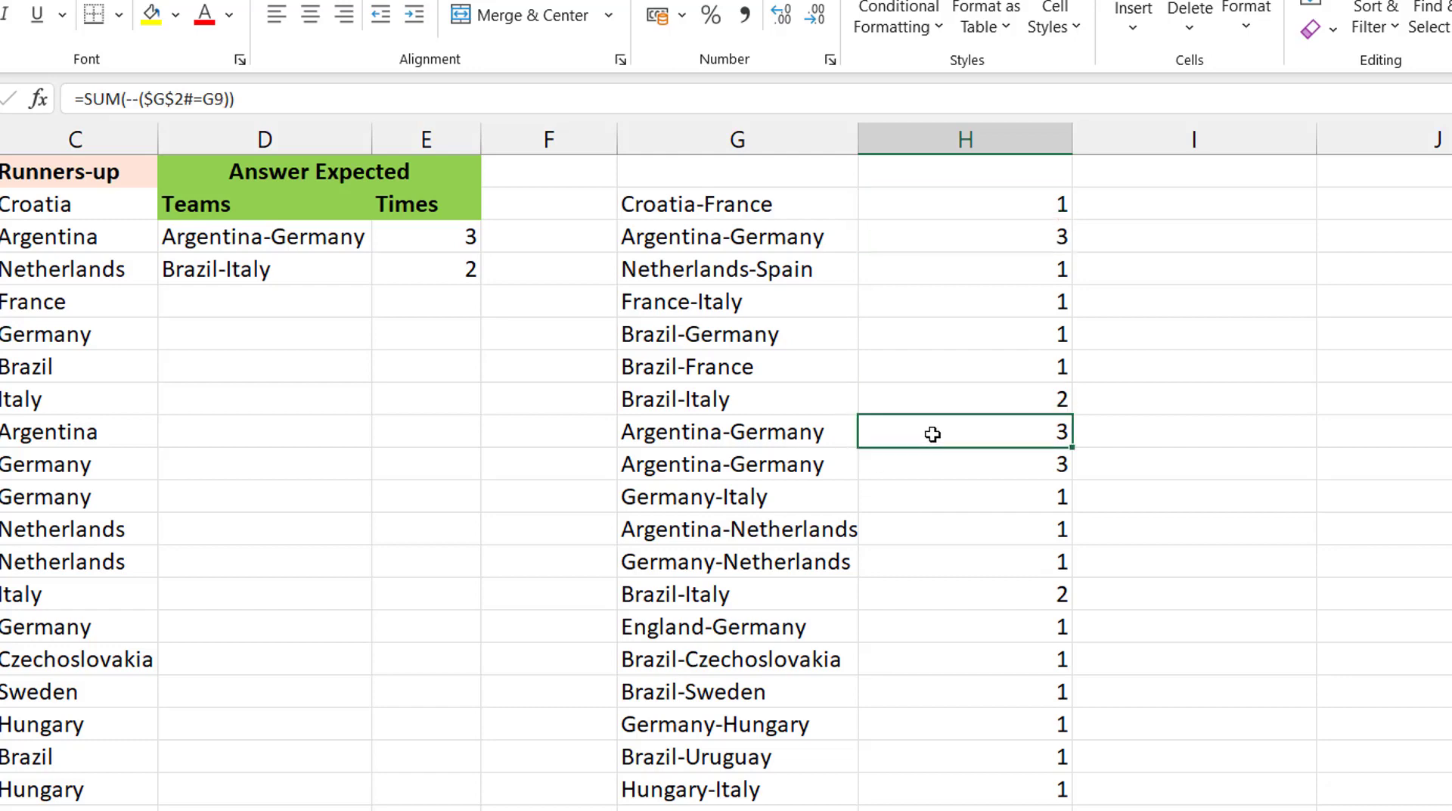
left_click(996, 201)
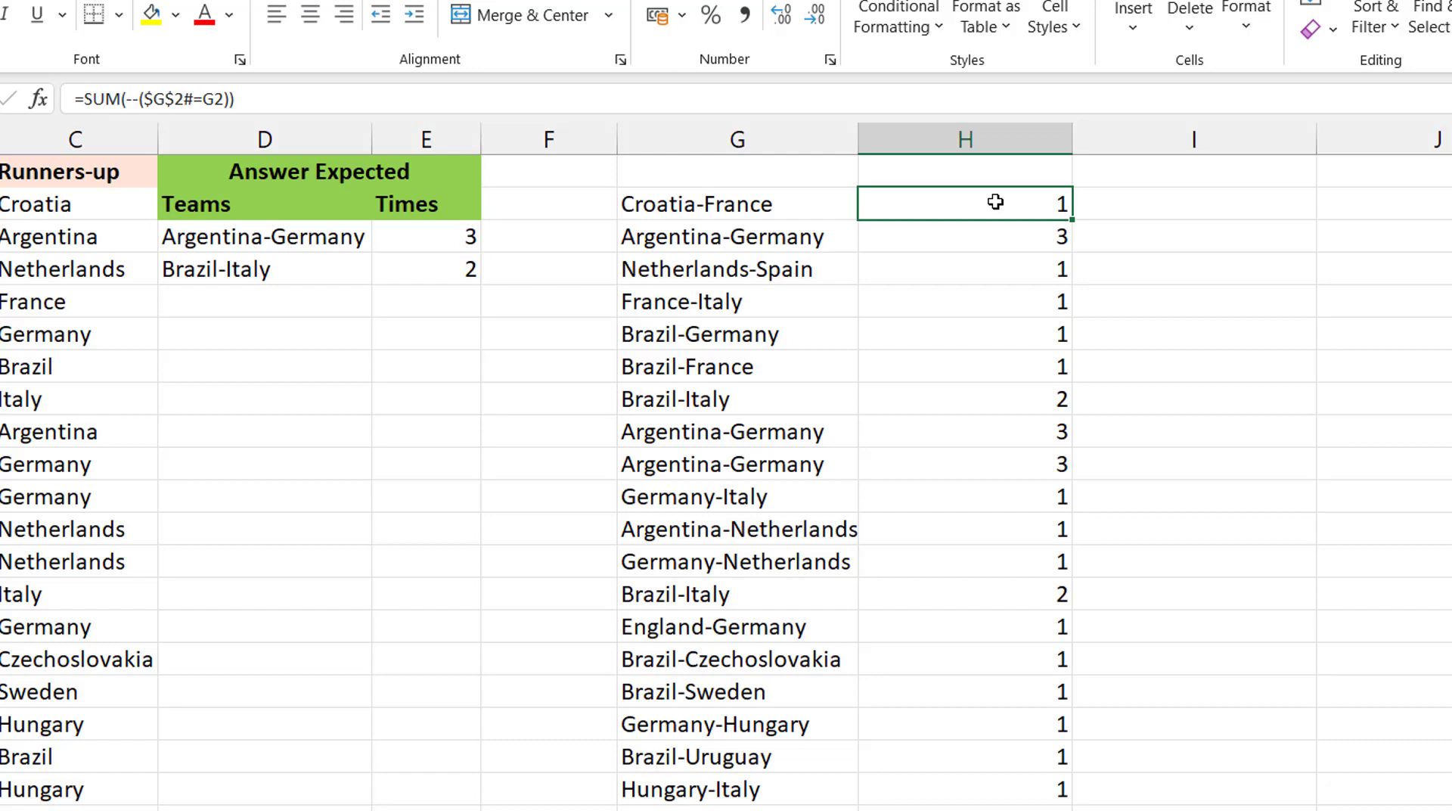
- Clear all the helper count formulas from column H, starting at H2
key("Delete")
key("Left")
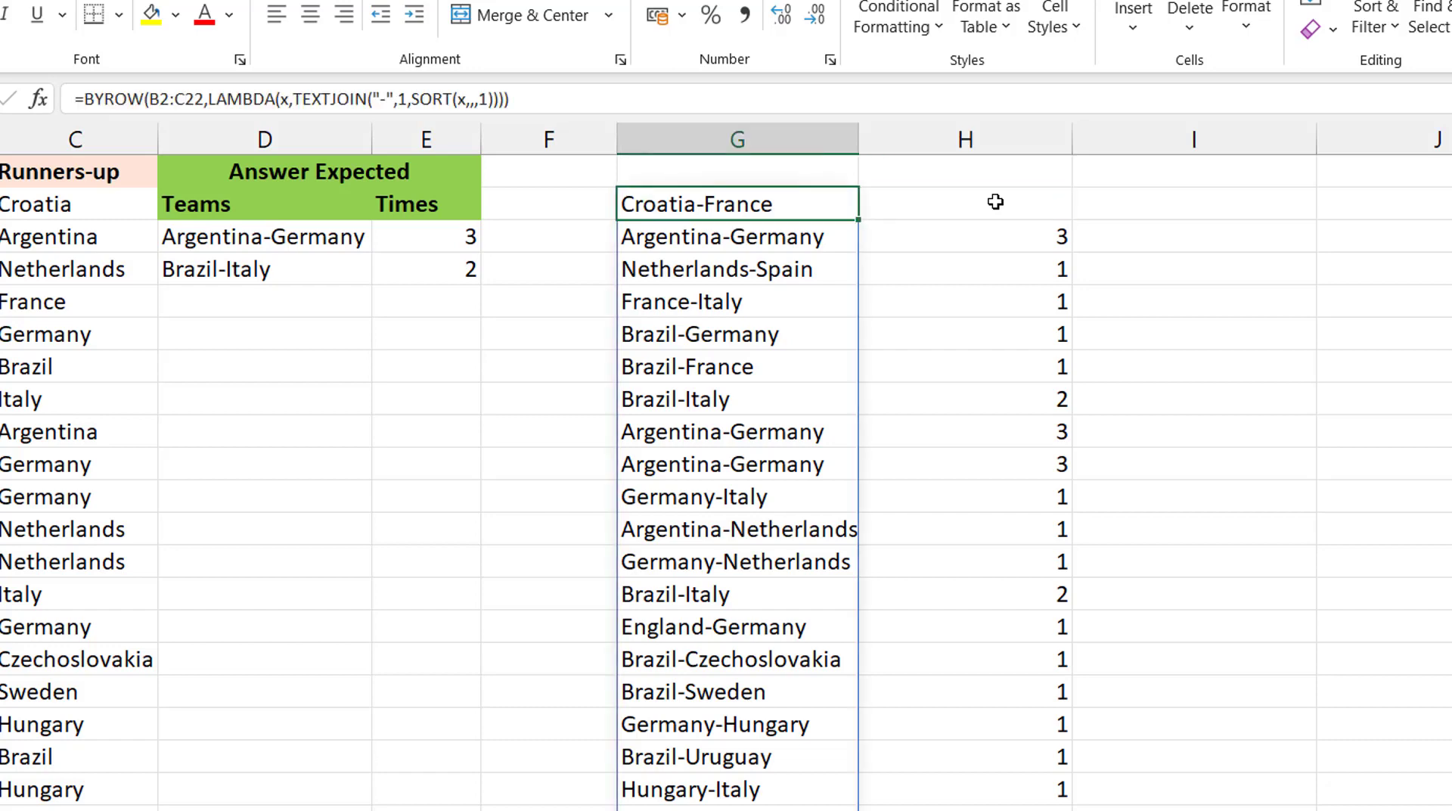
left_click(987, 204)
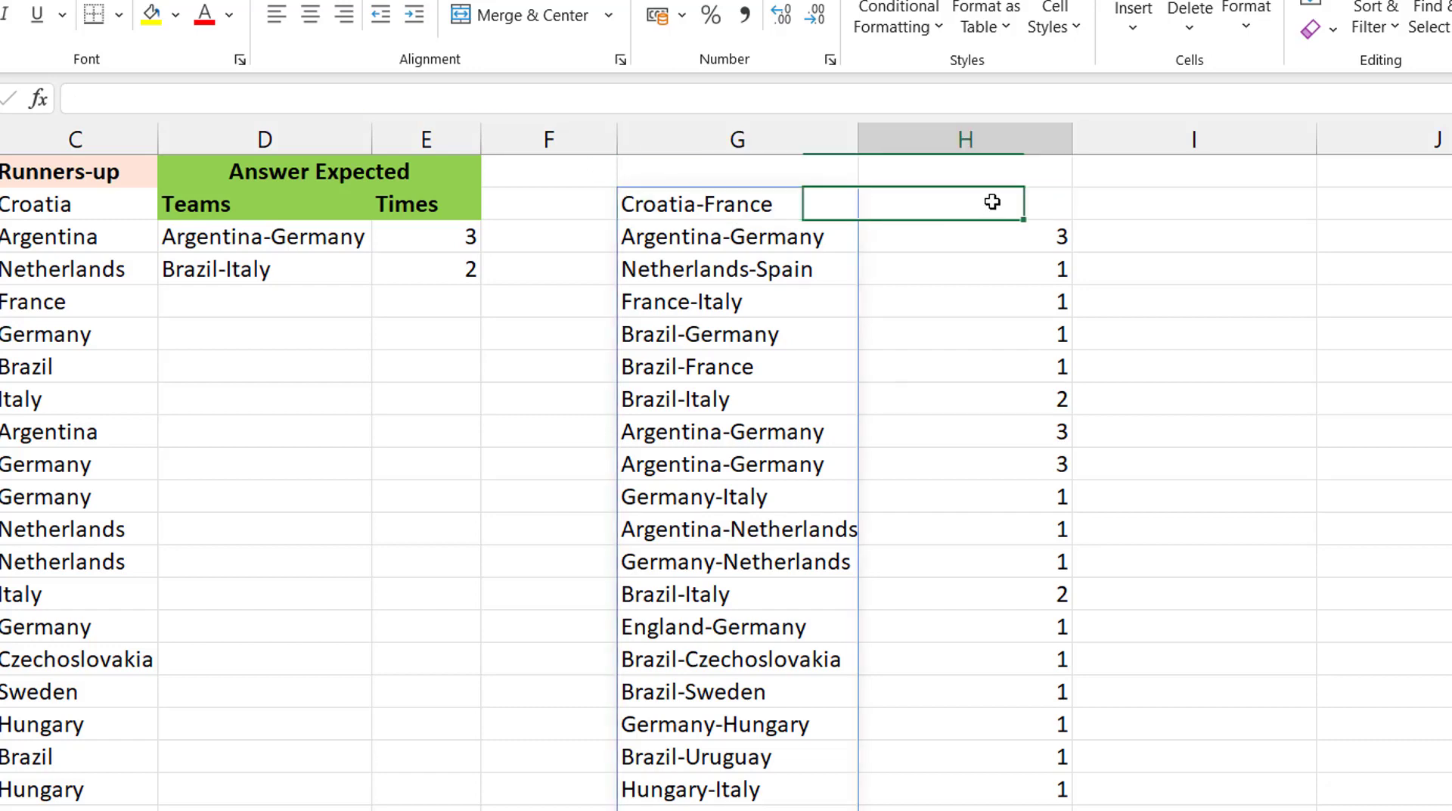
key("Down")
key("ctrl+shift+Down")
key("Delete")
key("Left")
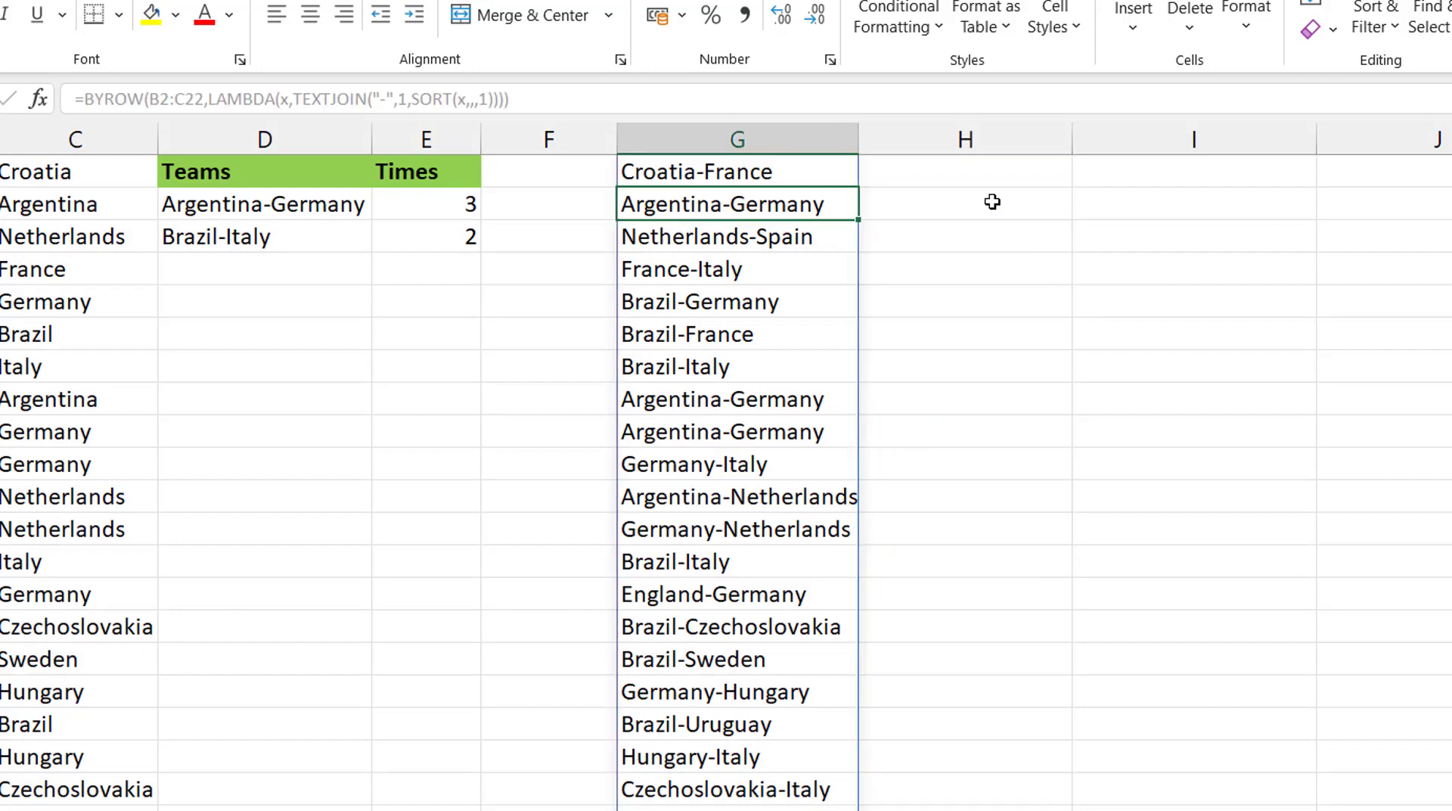
- Start wrapping the BYROW formula in G2 in a LET function, assigning the BYROW result the name a
key("Up")
key("Up")
key("Down")
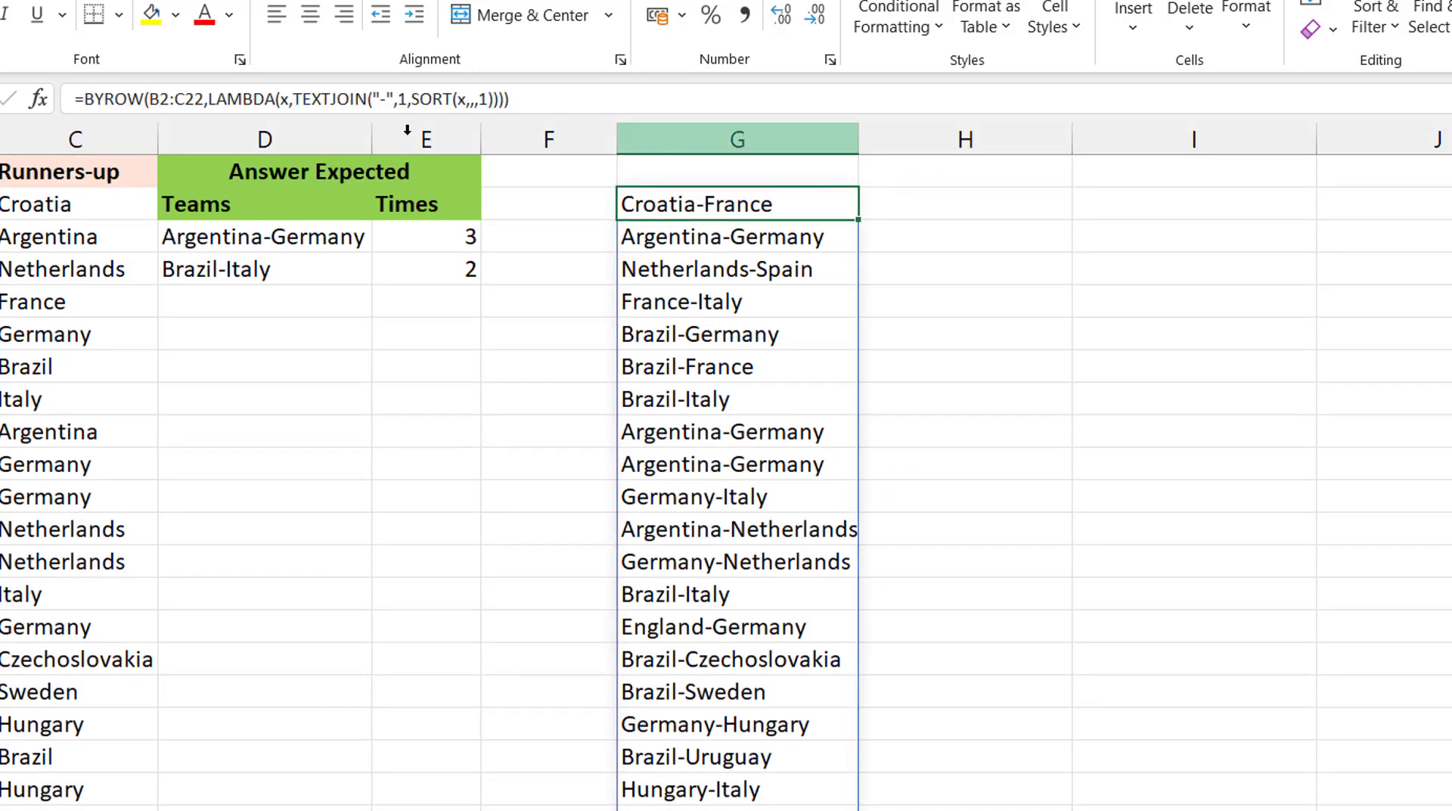
left_click(85, 99)
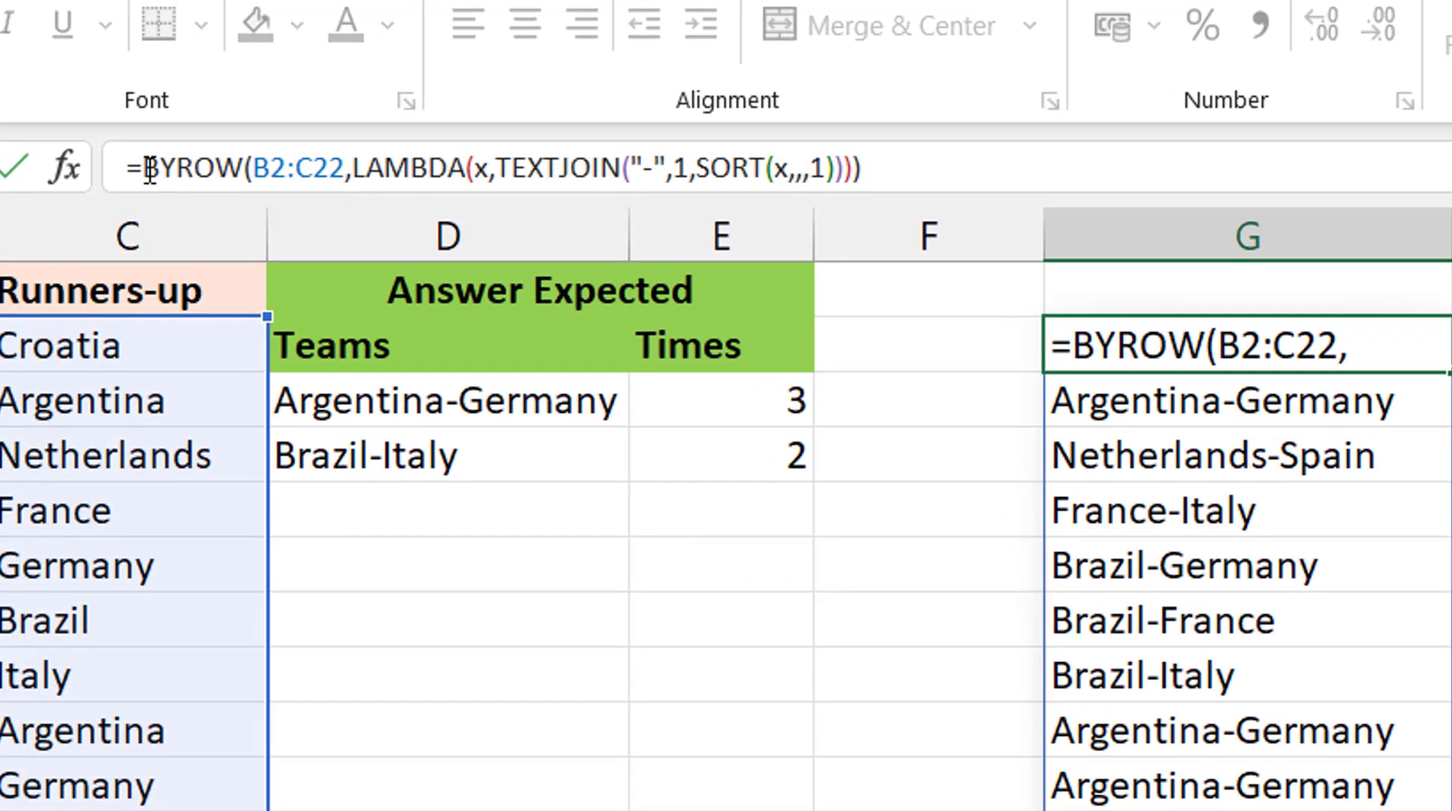
type("let")
key("Tab")
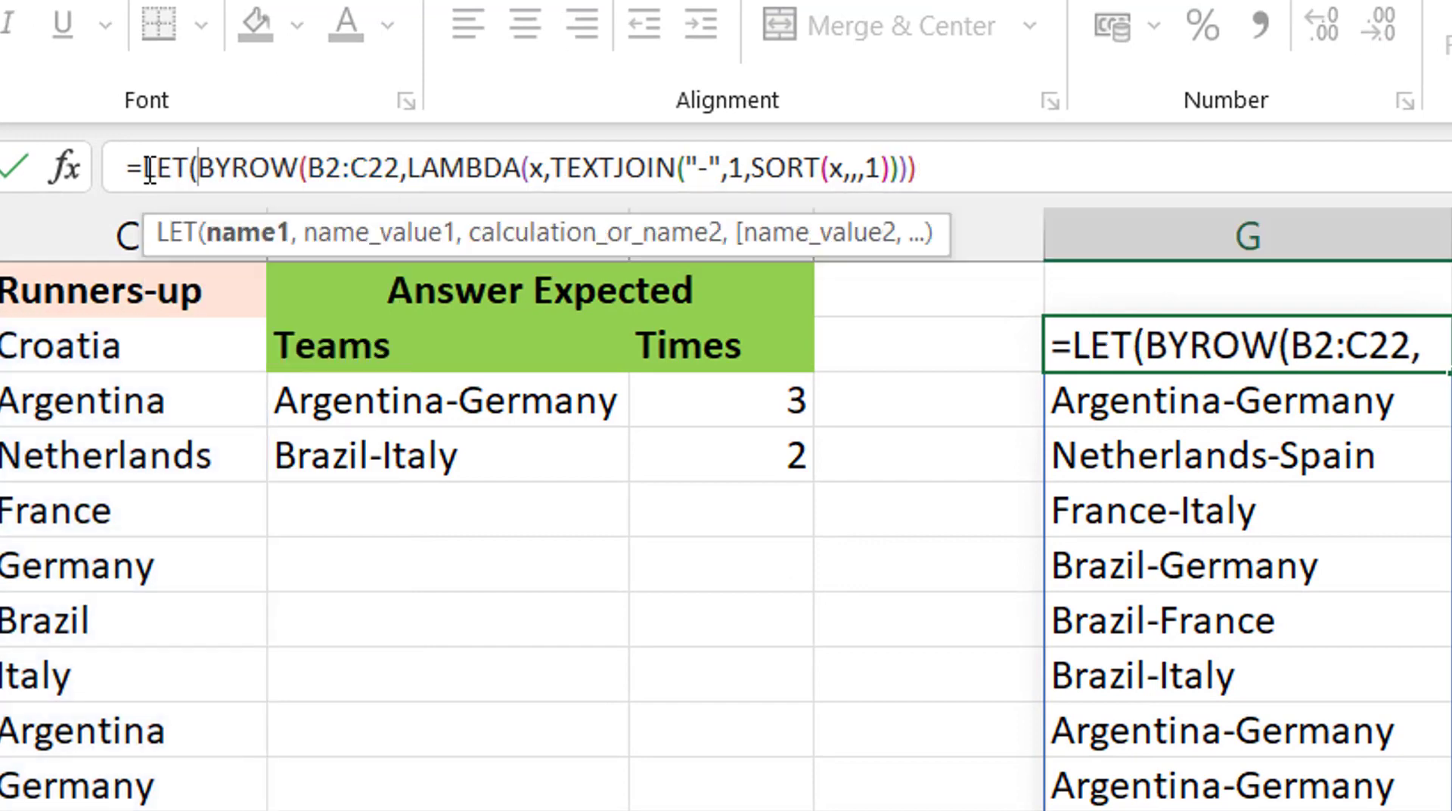
type("a,")
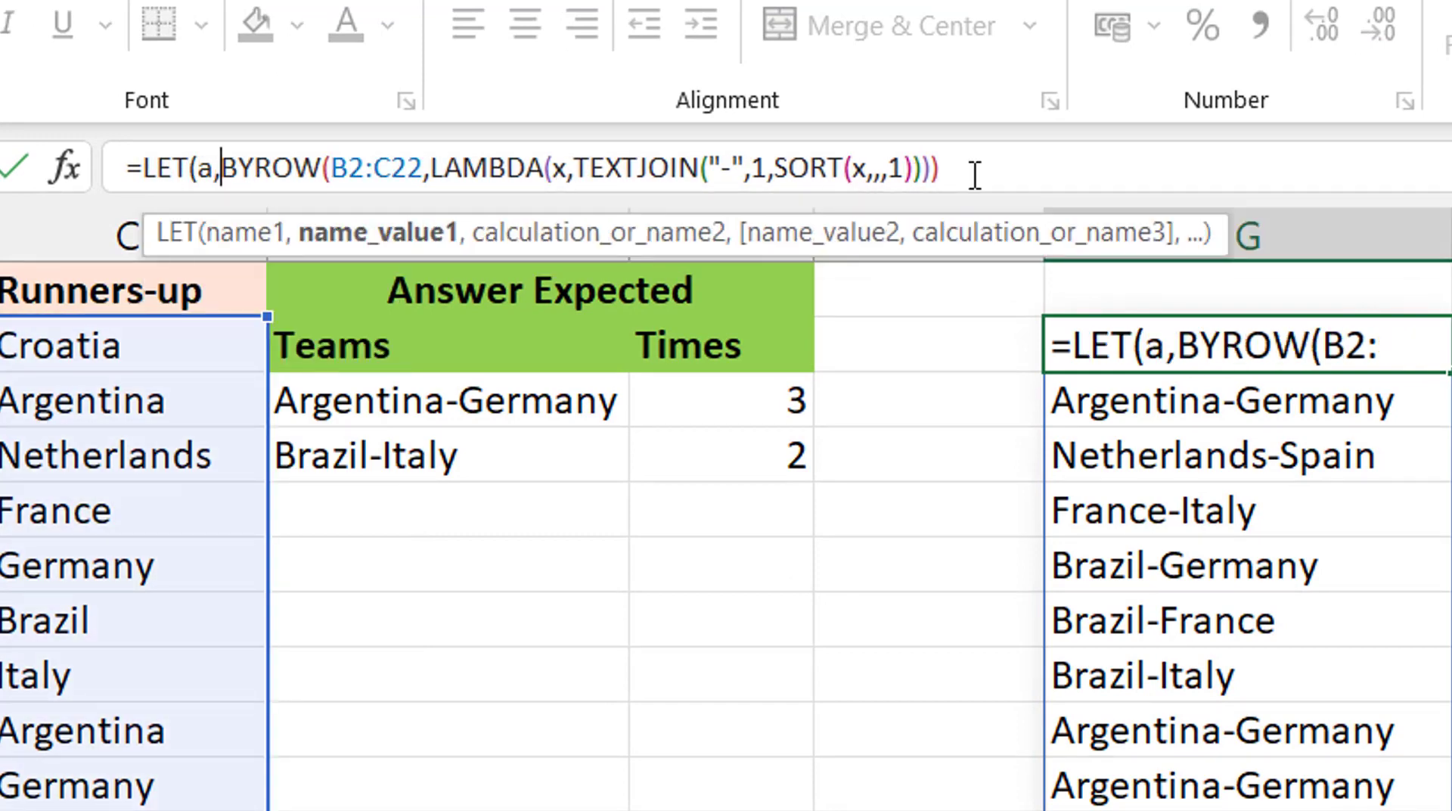
- Finish the LET formula in G2 by returning a as its calculation, and enter it
left_click(1056, 171)
type(",")
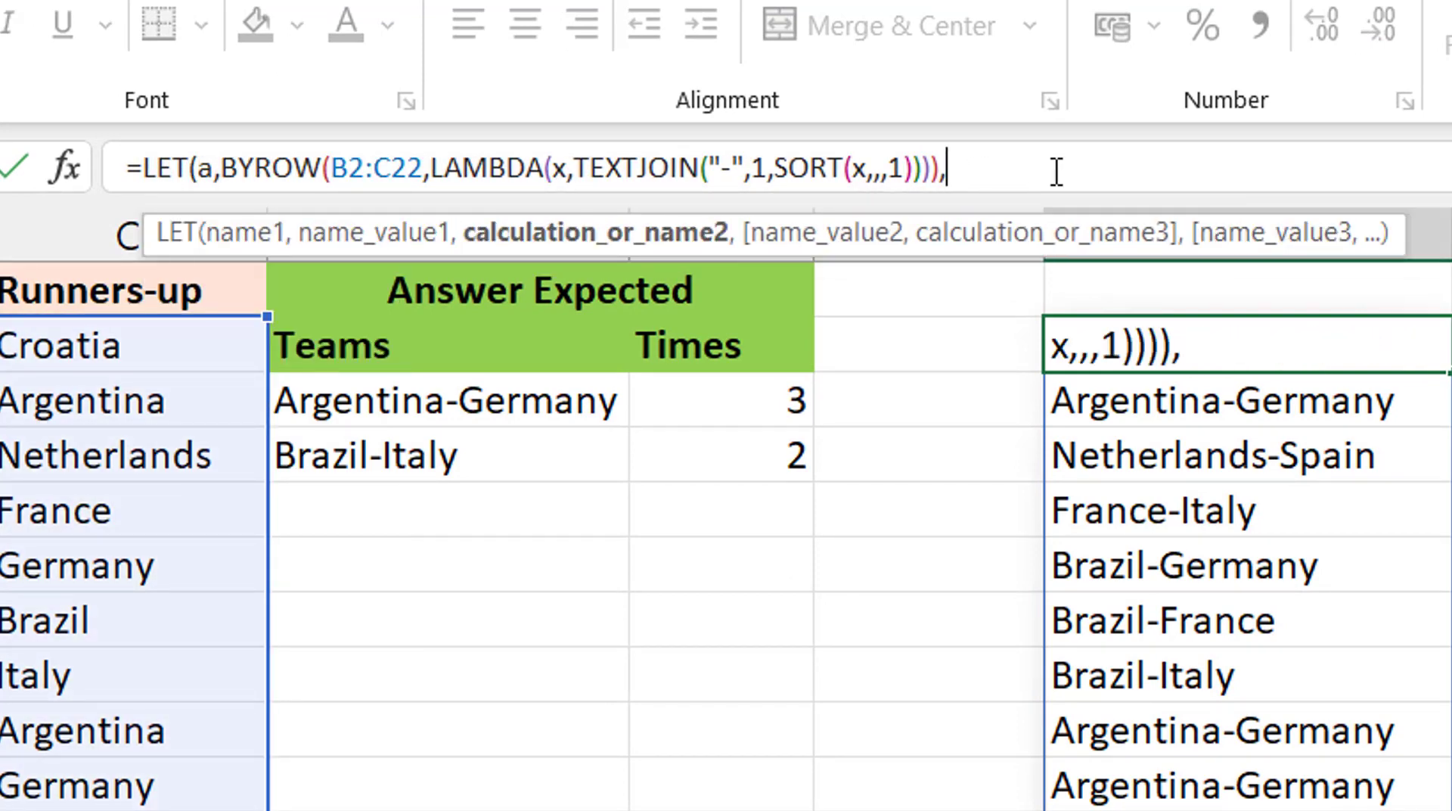
type("a)")
key("Return")
key("Up")
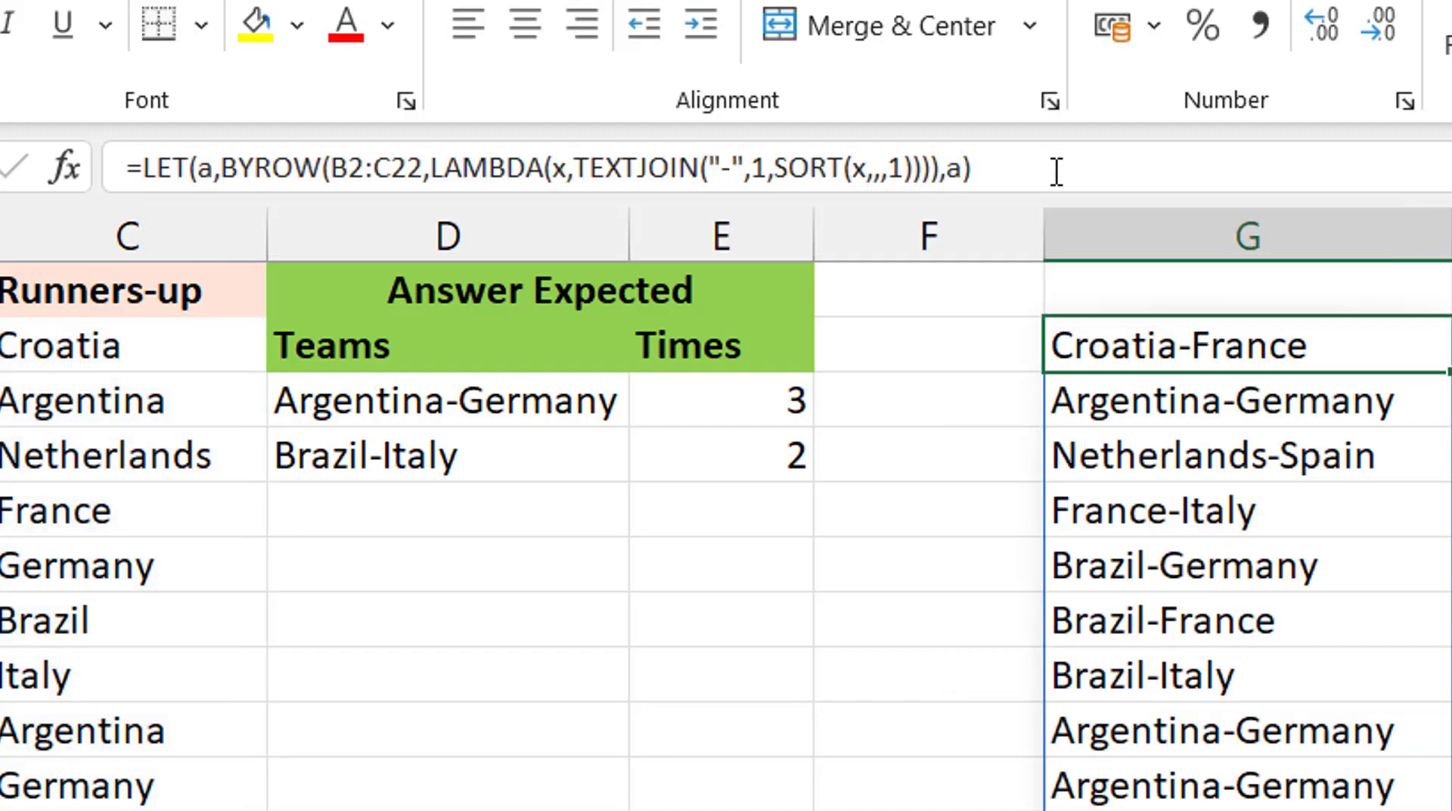
- Remove the final a) from the LET formula in G2, keeping the comma after the BYROW expression
left_click(1057, 171)
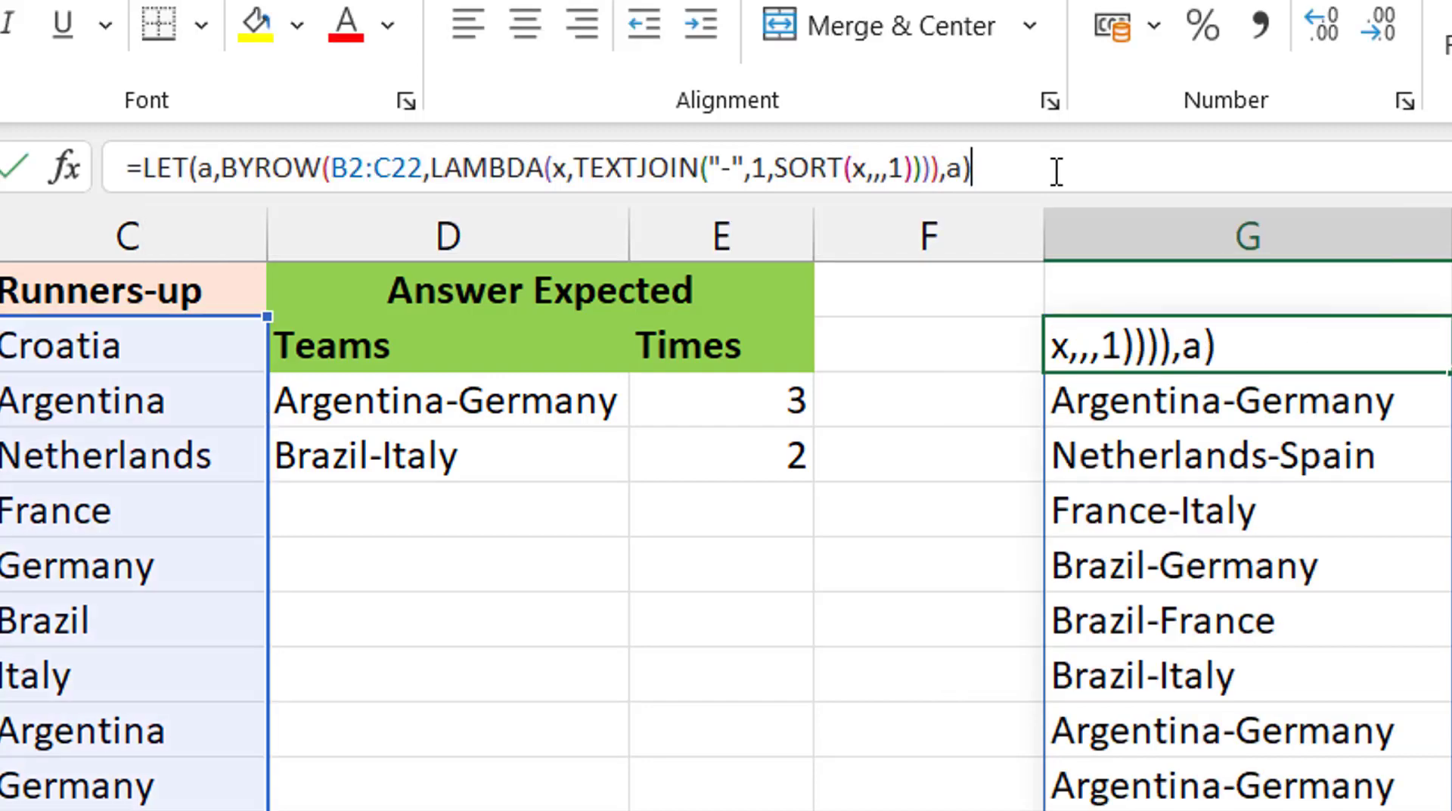
key("BackSpace")
key("BackSpace")
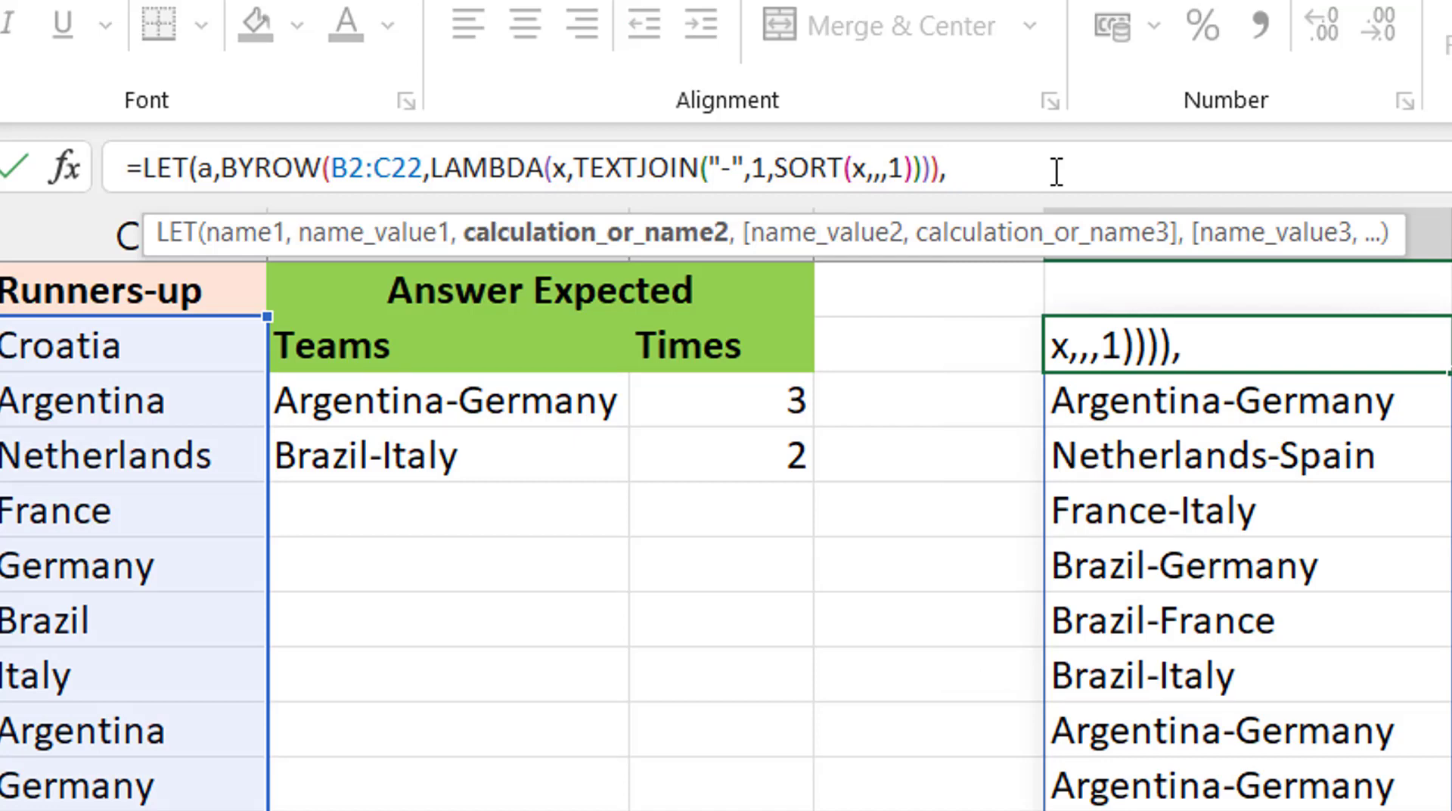
key("ctrl+a")
key("BackSpace")
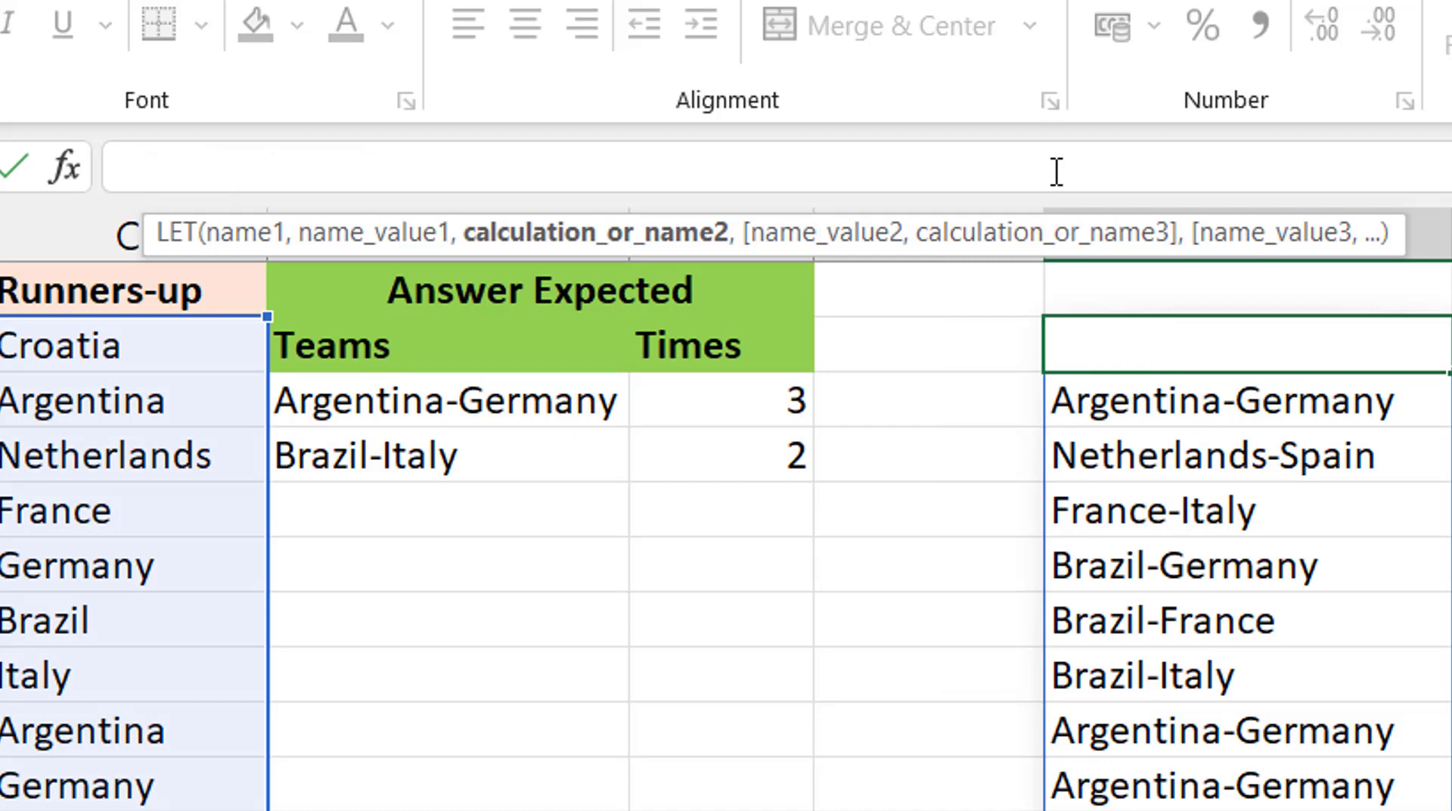
key("ctrl+z")
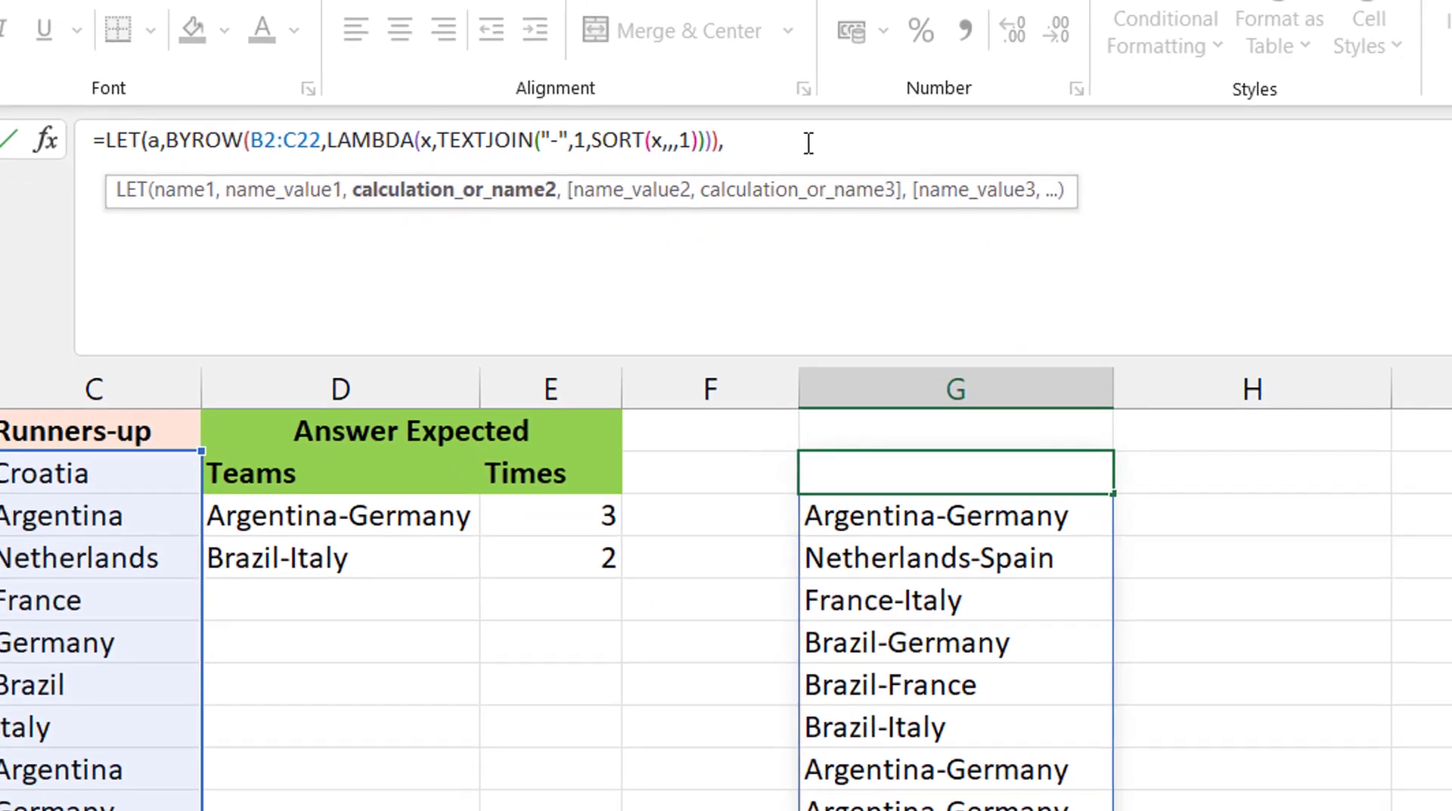
- Add a second LET name b on a new line of the G2 formula, starting its value as MAP(a,LAMBDA(y,
type(",")
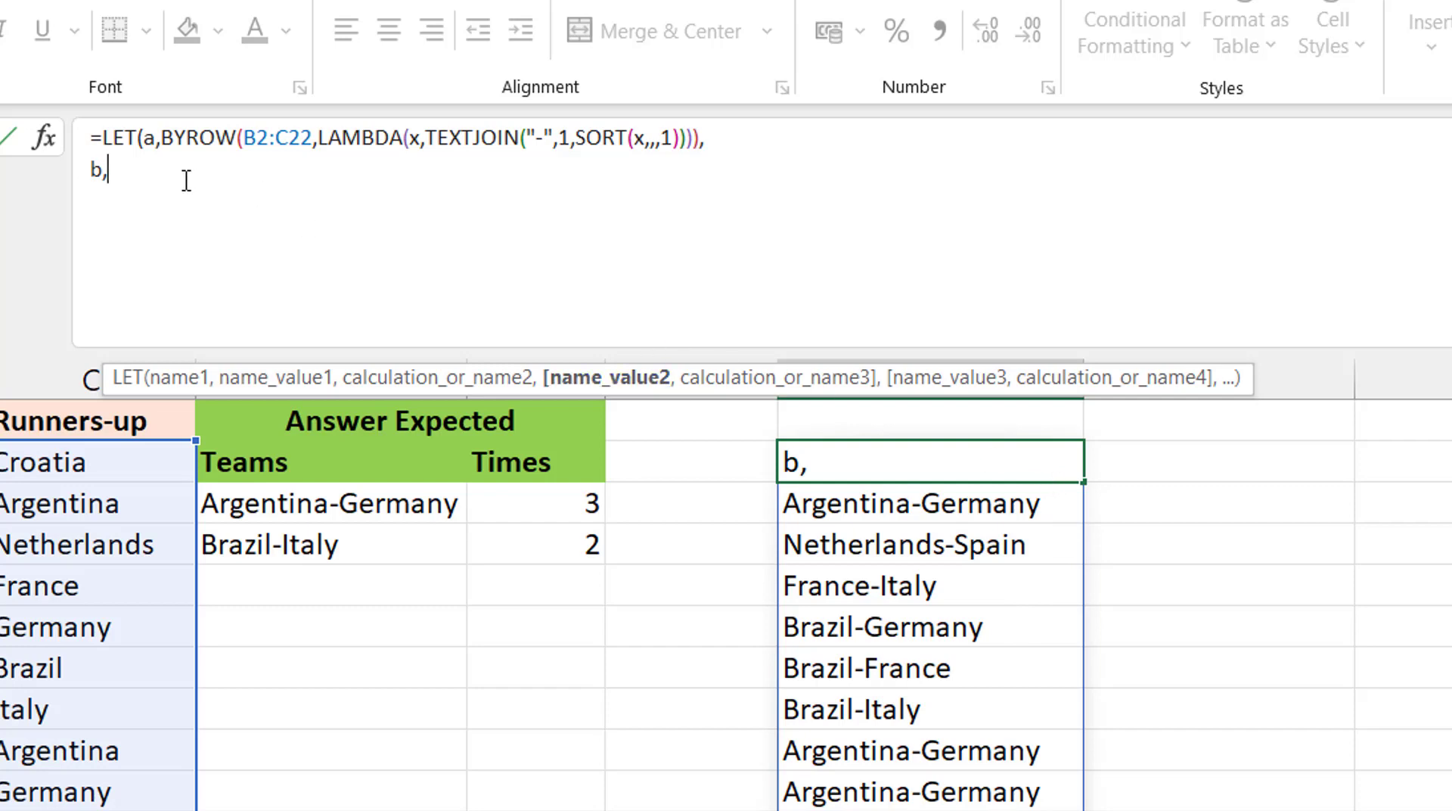
type("map(")
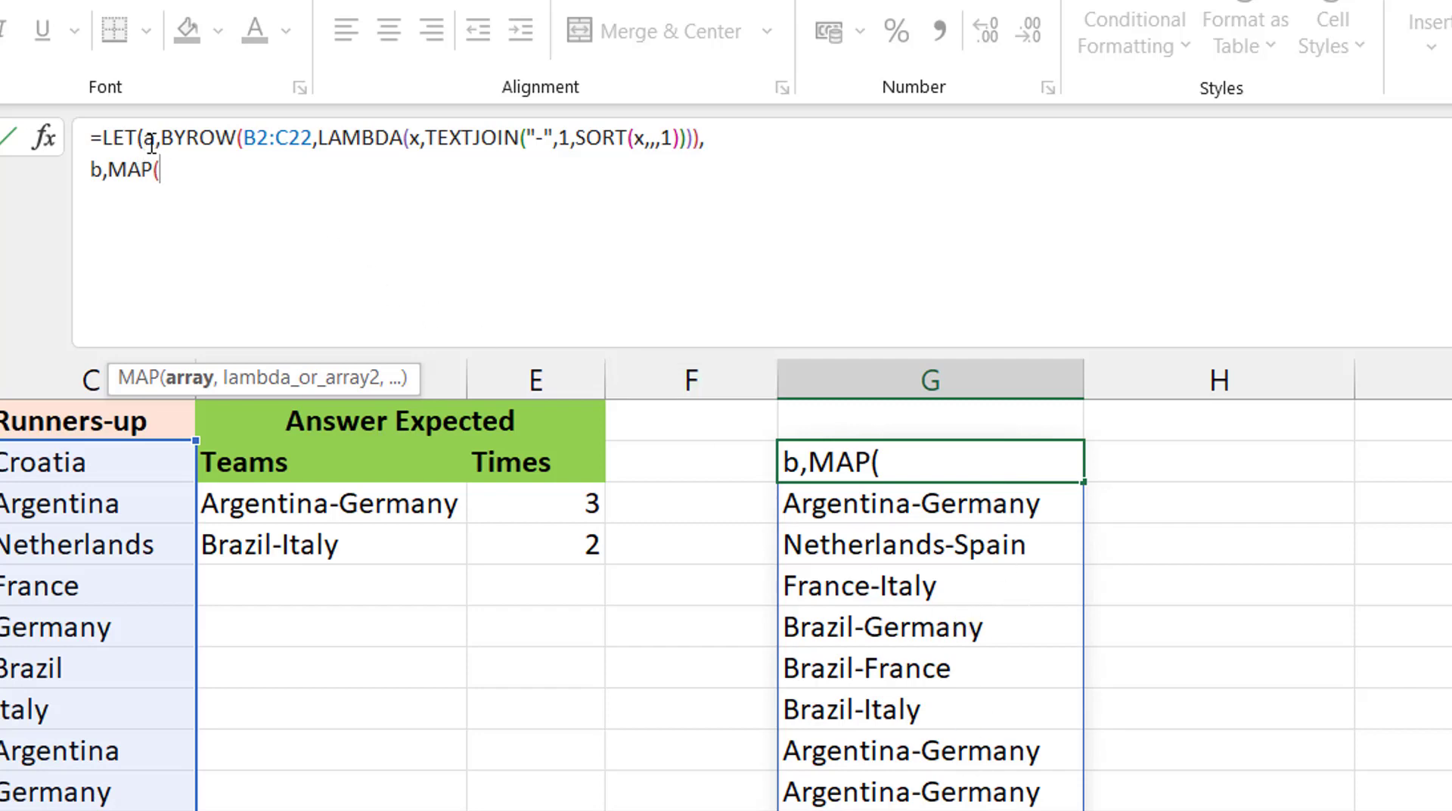
type("a,")
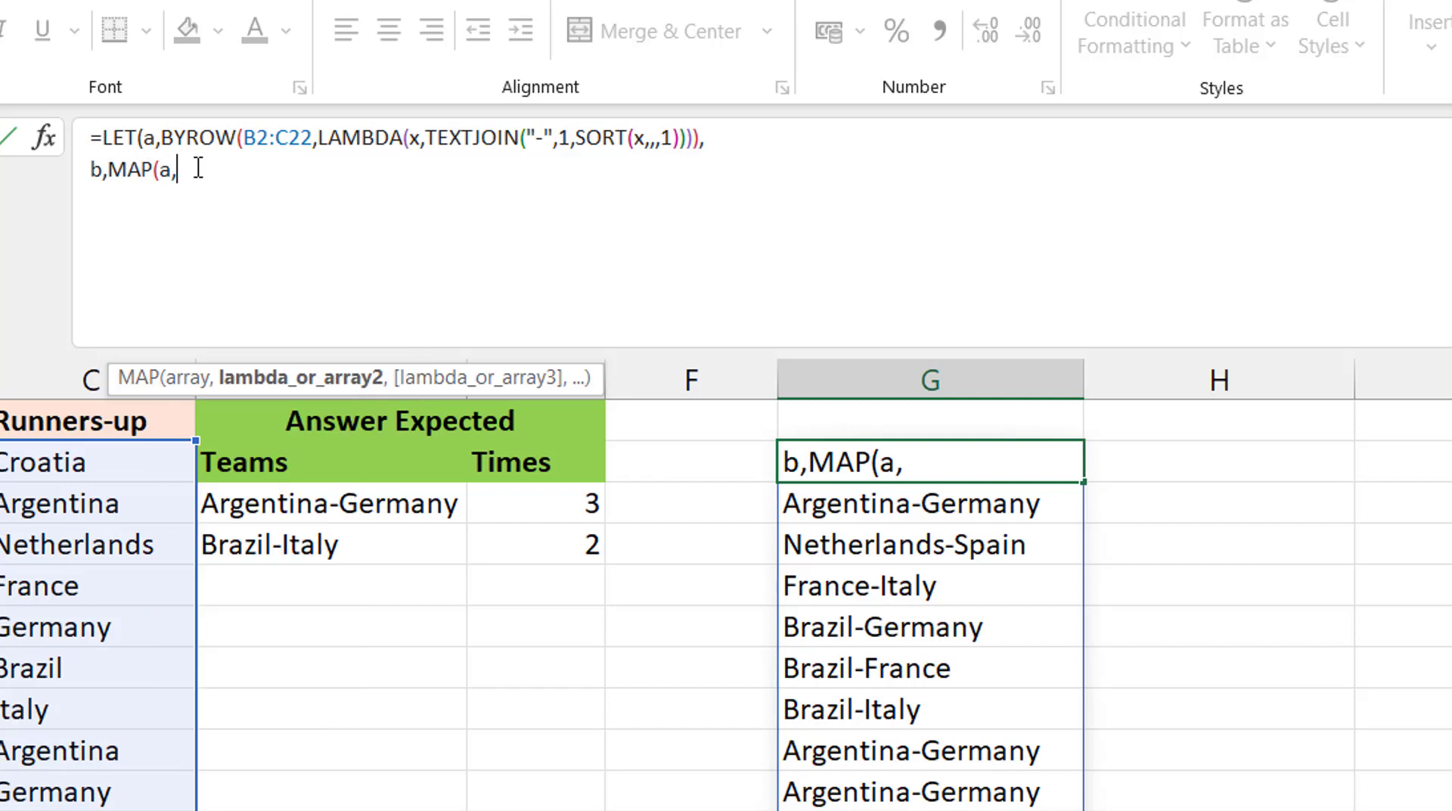
type("lambda")
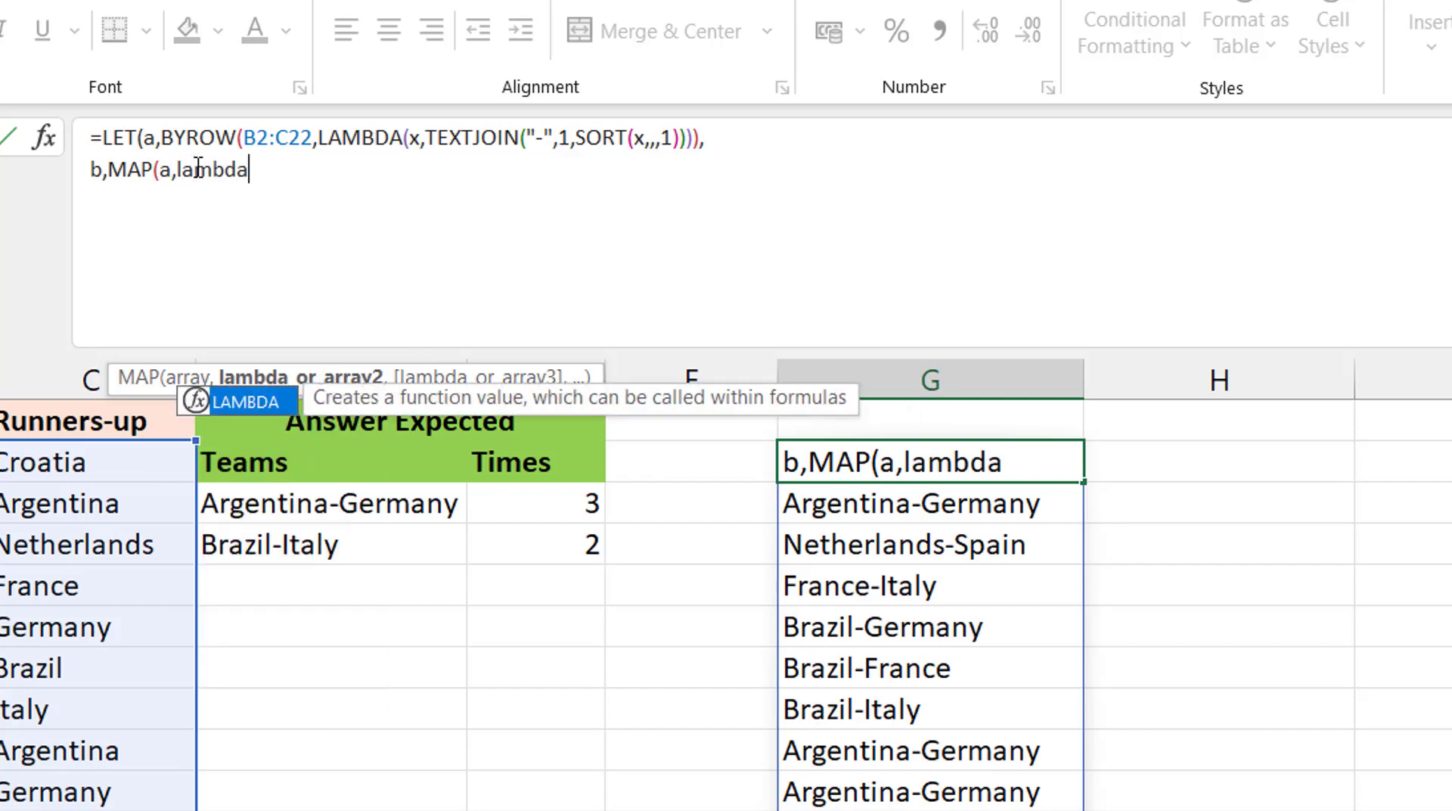
key("Tab")
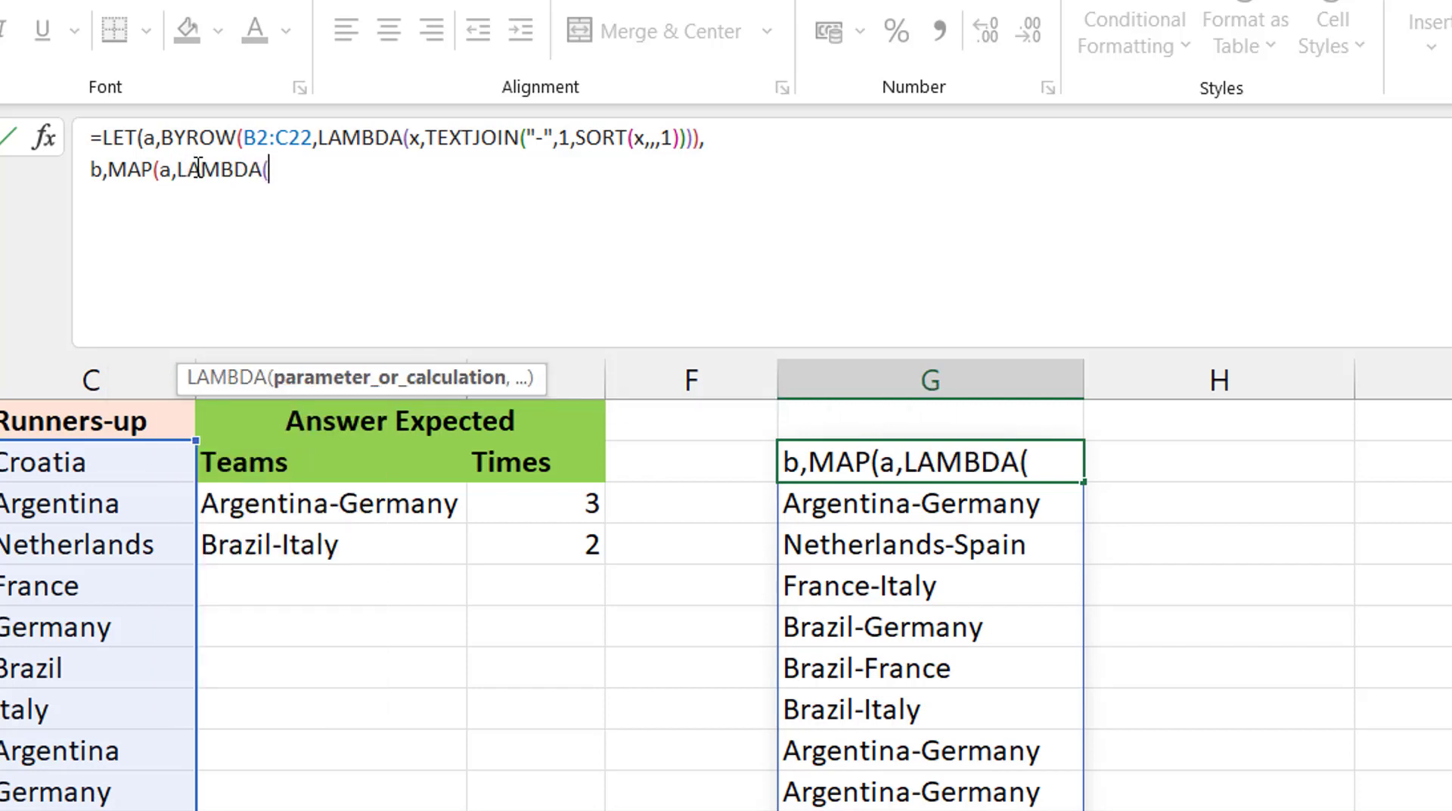
type("y,")
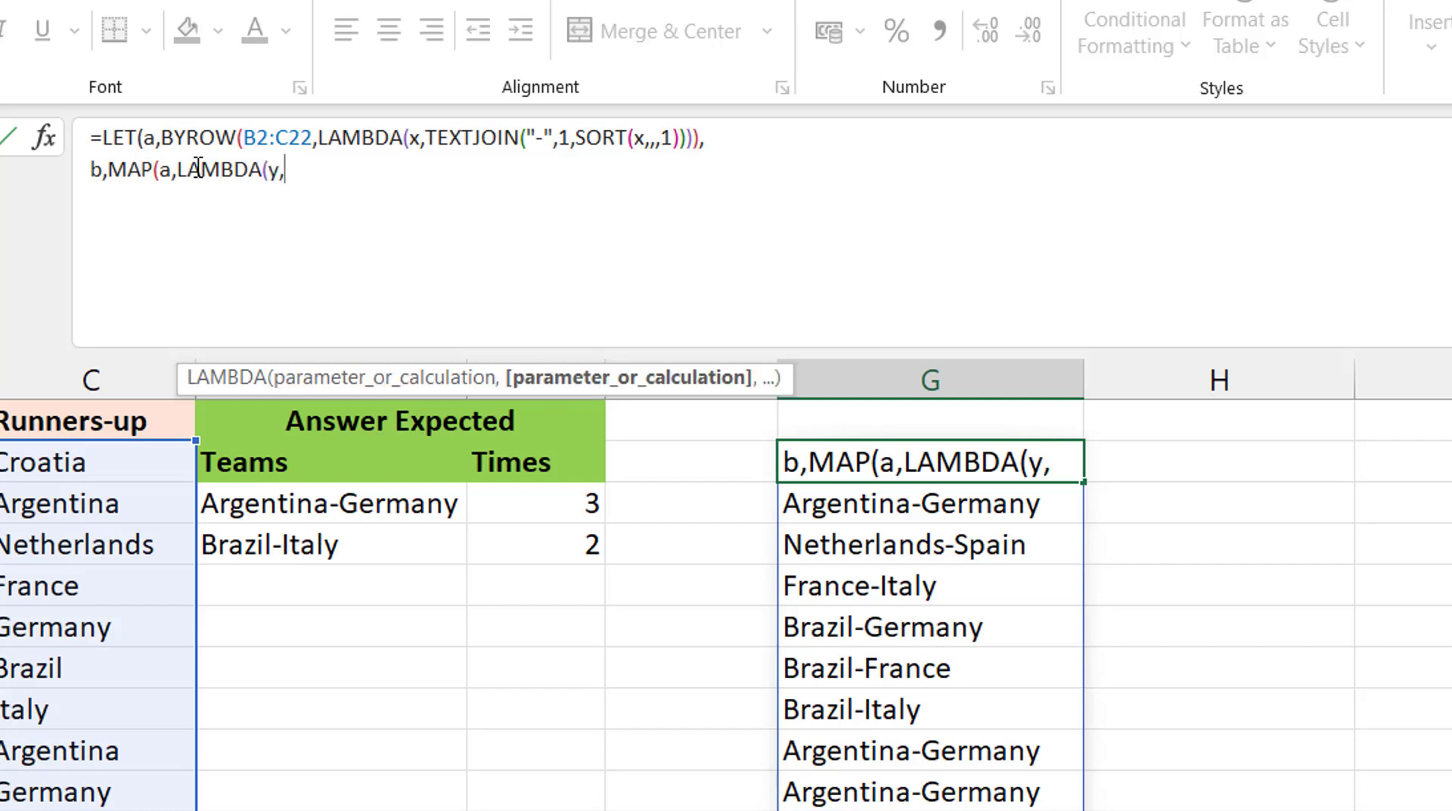
- Add a SUM comparing all pairs with the current one, SUM(a=y, as the LAMBDA calculation
type("SUM")
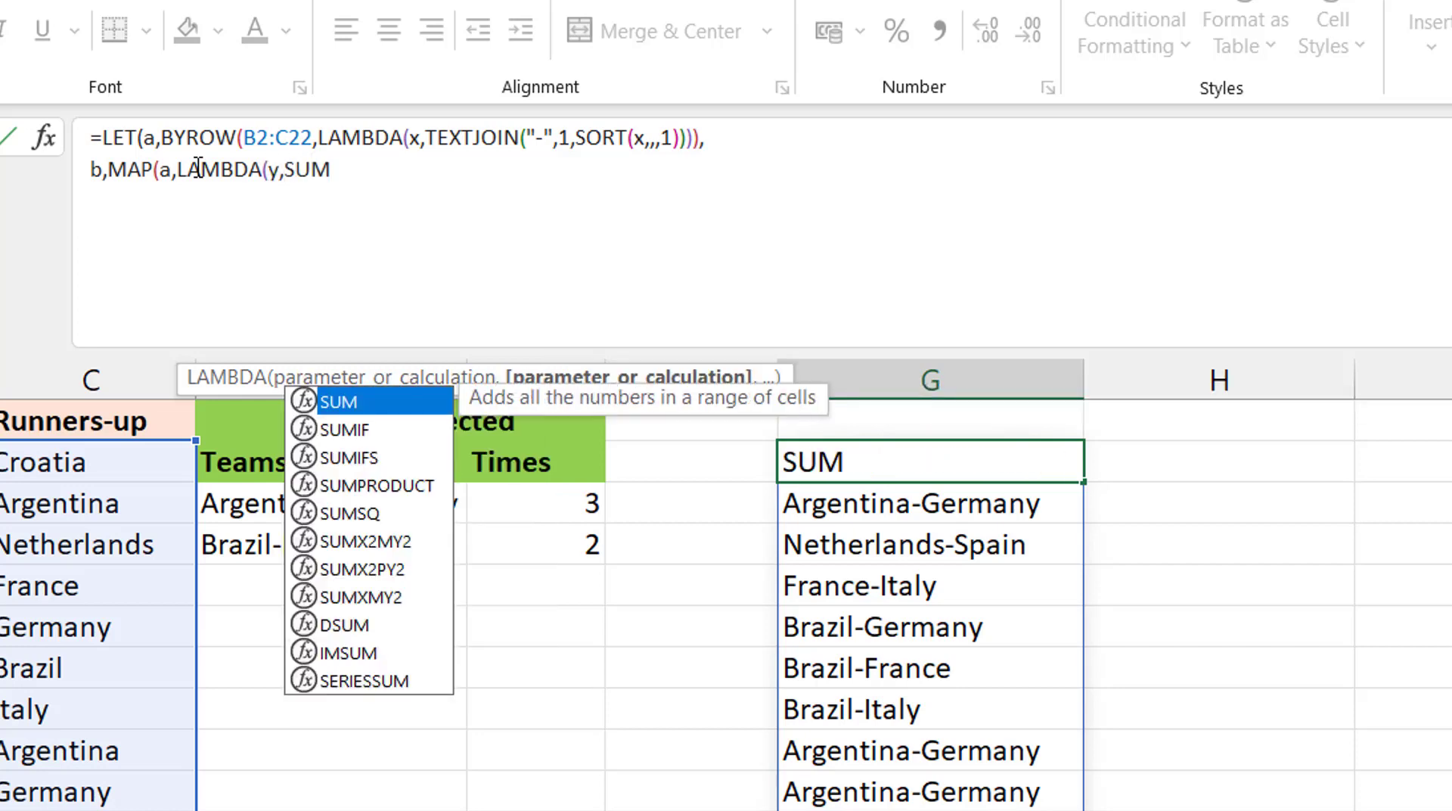
key("Tab")
type("a")
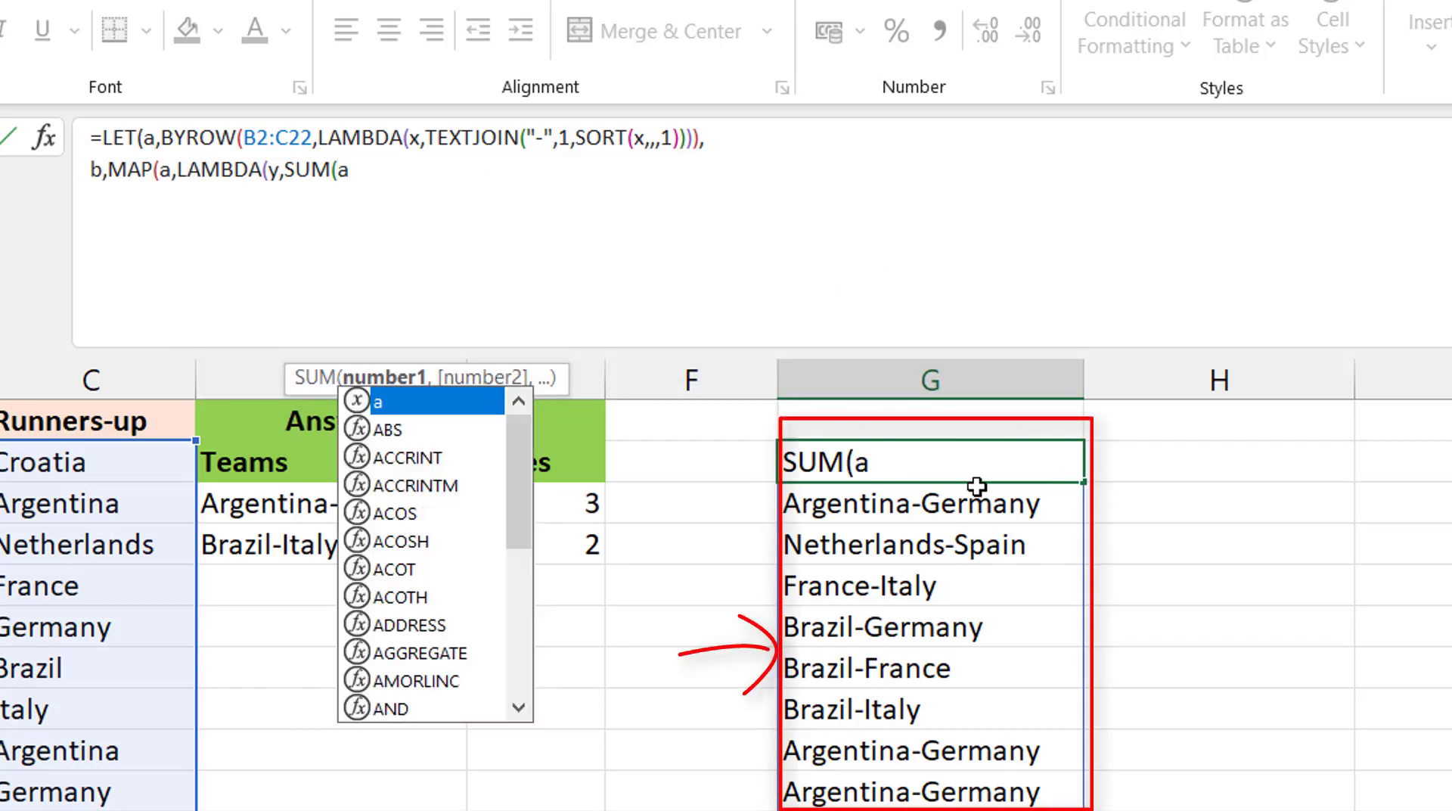
type("=y")
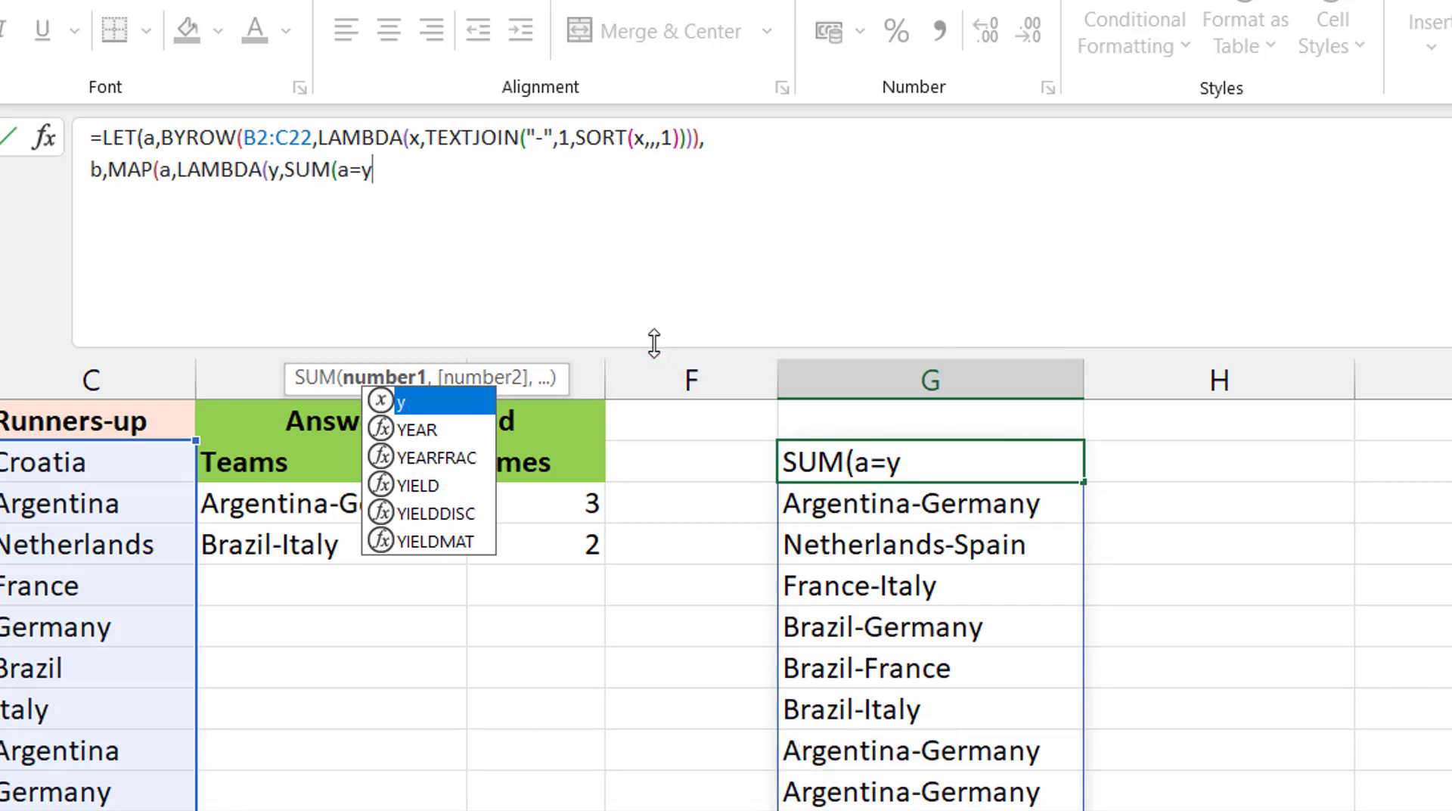
- Convert the comparison to numbers with a double negative and close the MAP expression, giving b,MAP(a,LAMBDA(y,SUM(--(a=y)))),
left_click(339, 171)
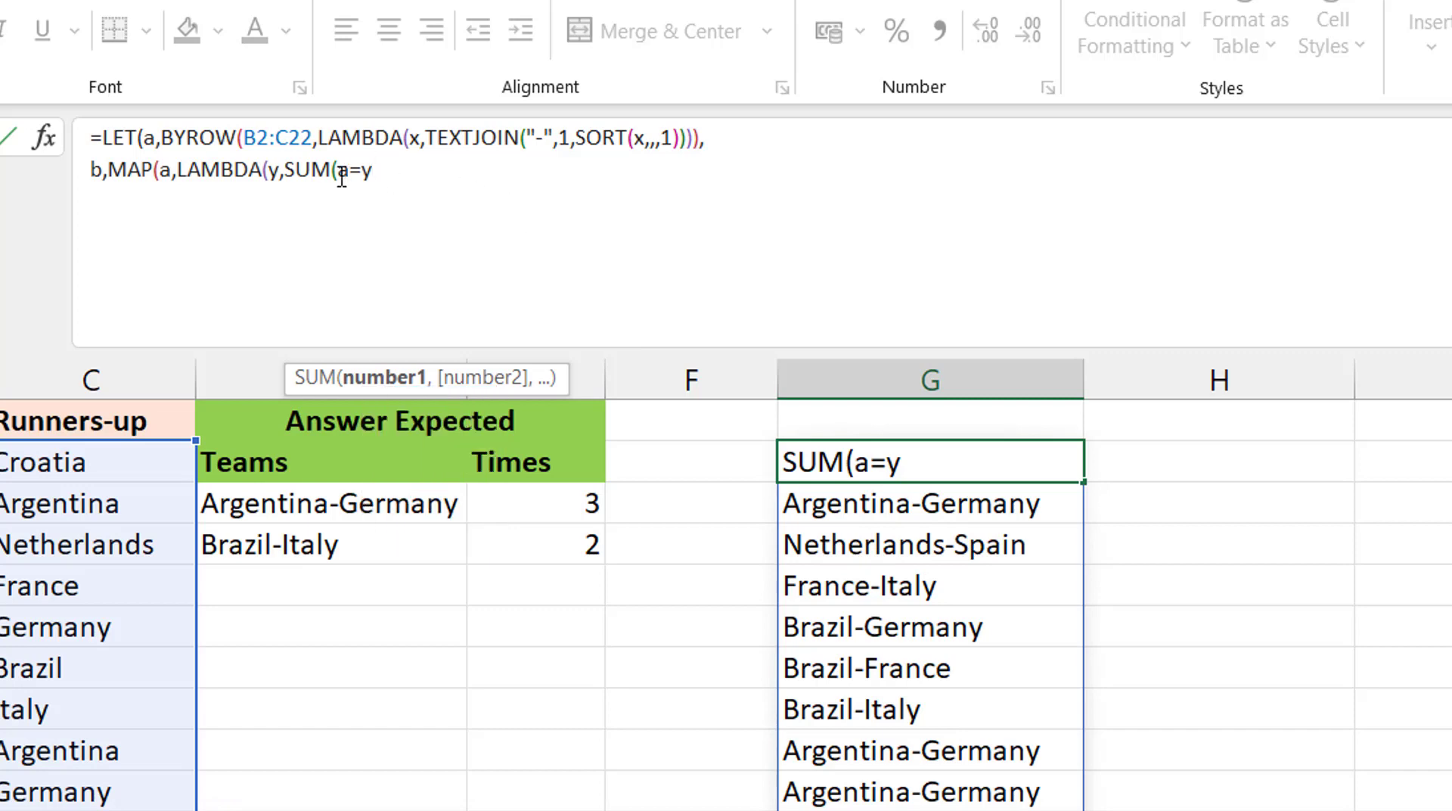
type("--(")
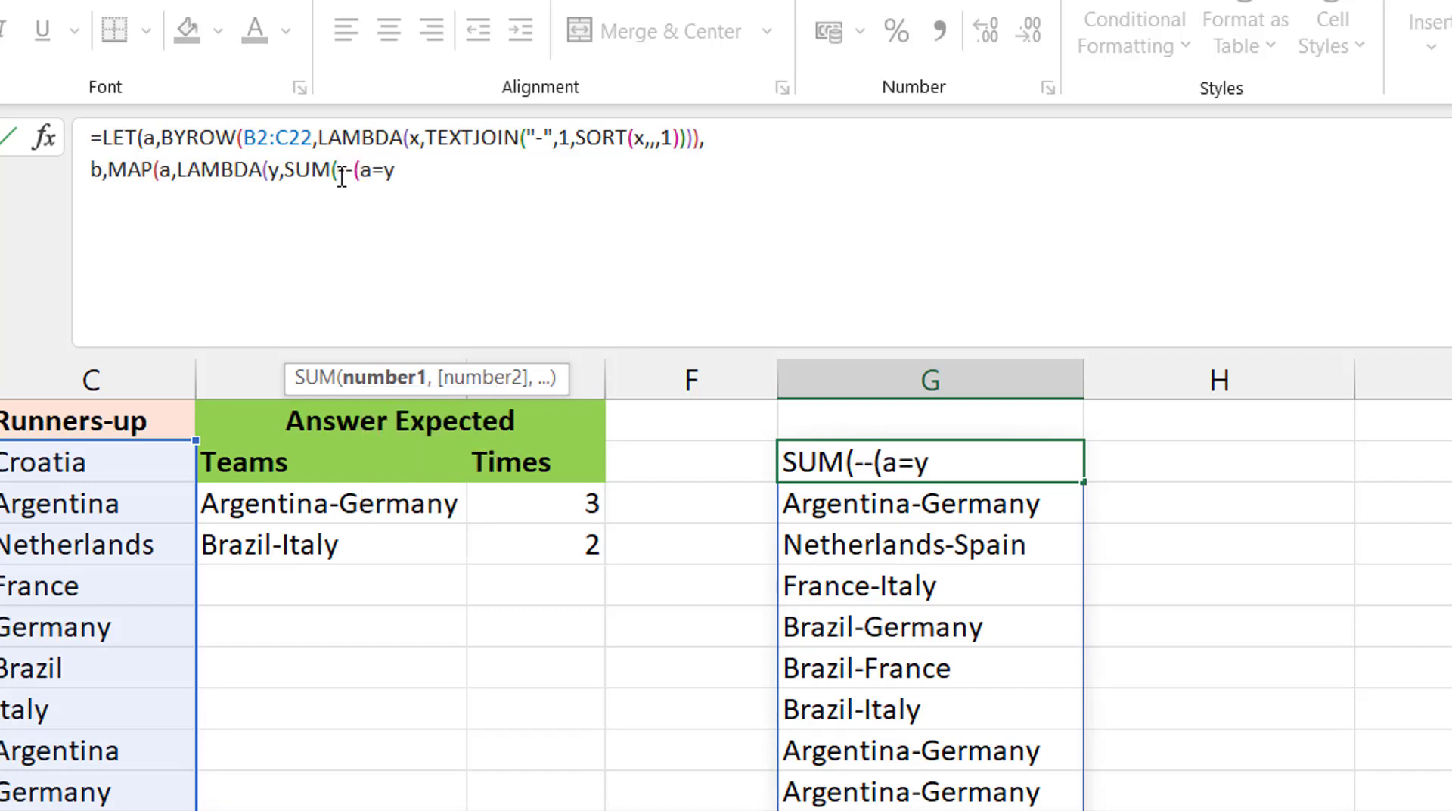
left_click(426, 166)
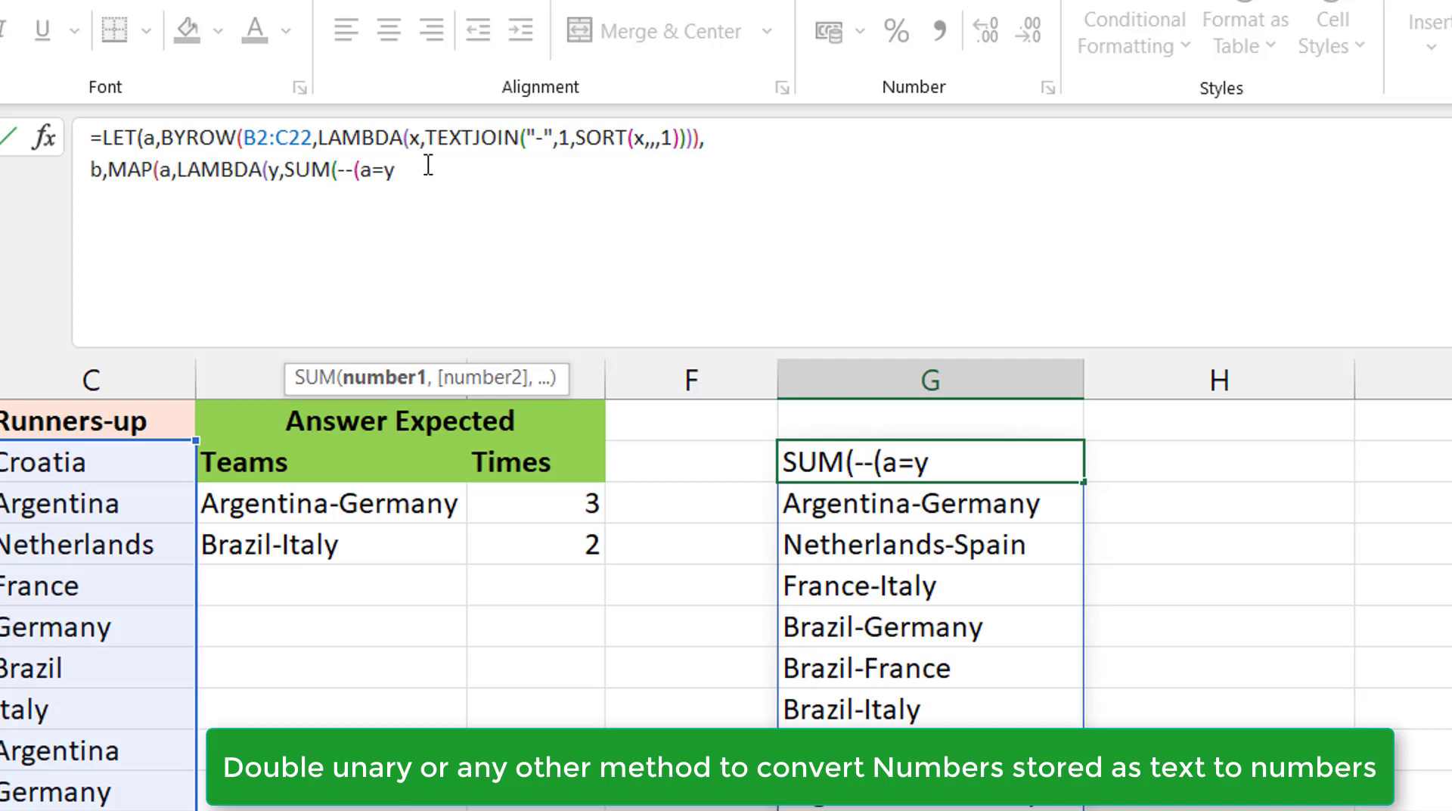
type("))")
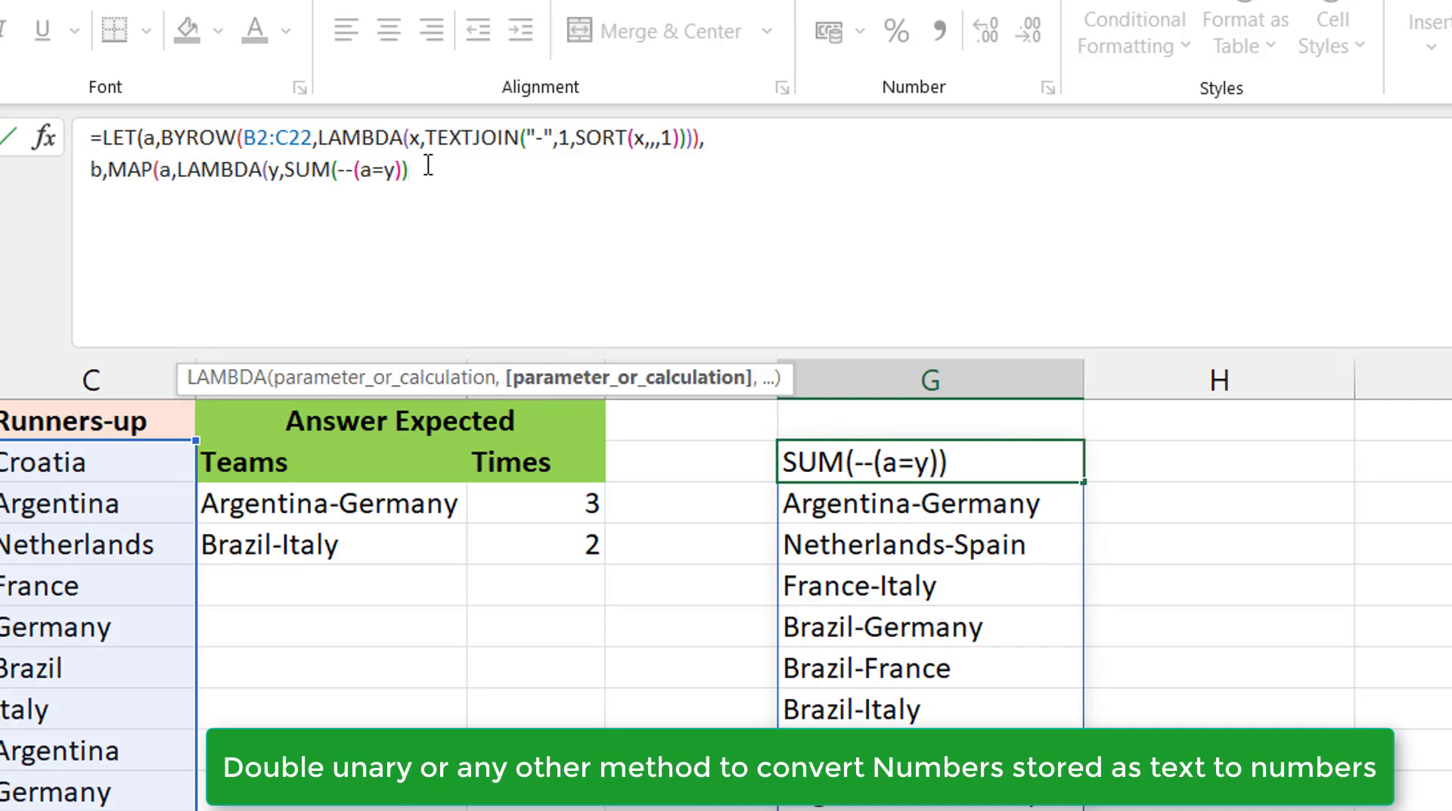
type(")")
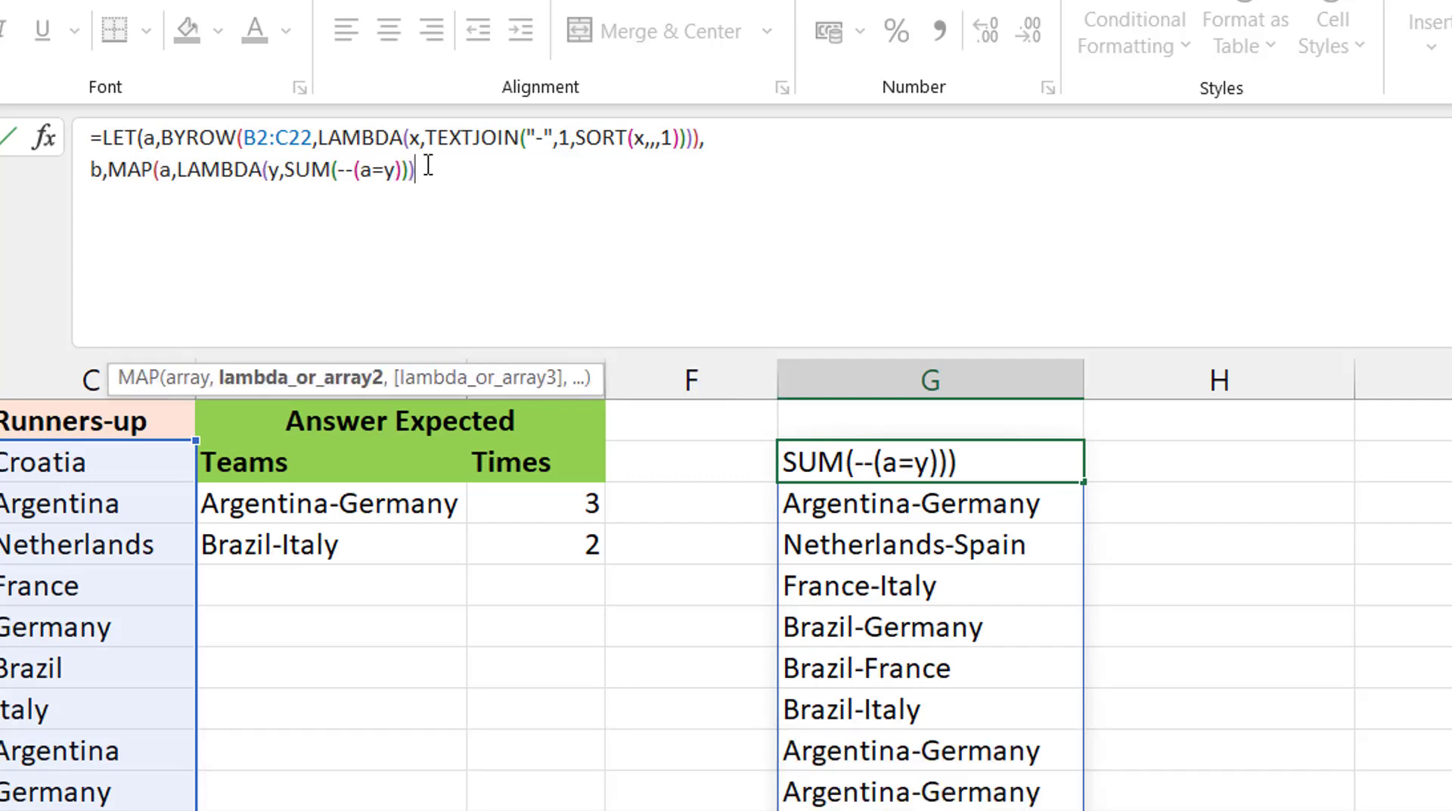
type("),")
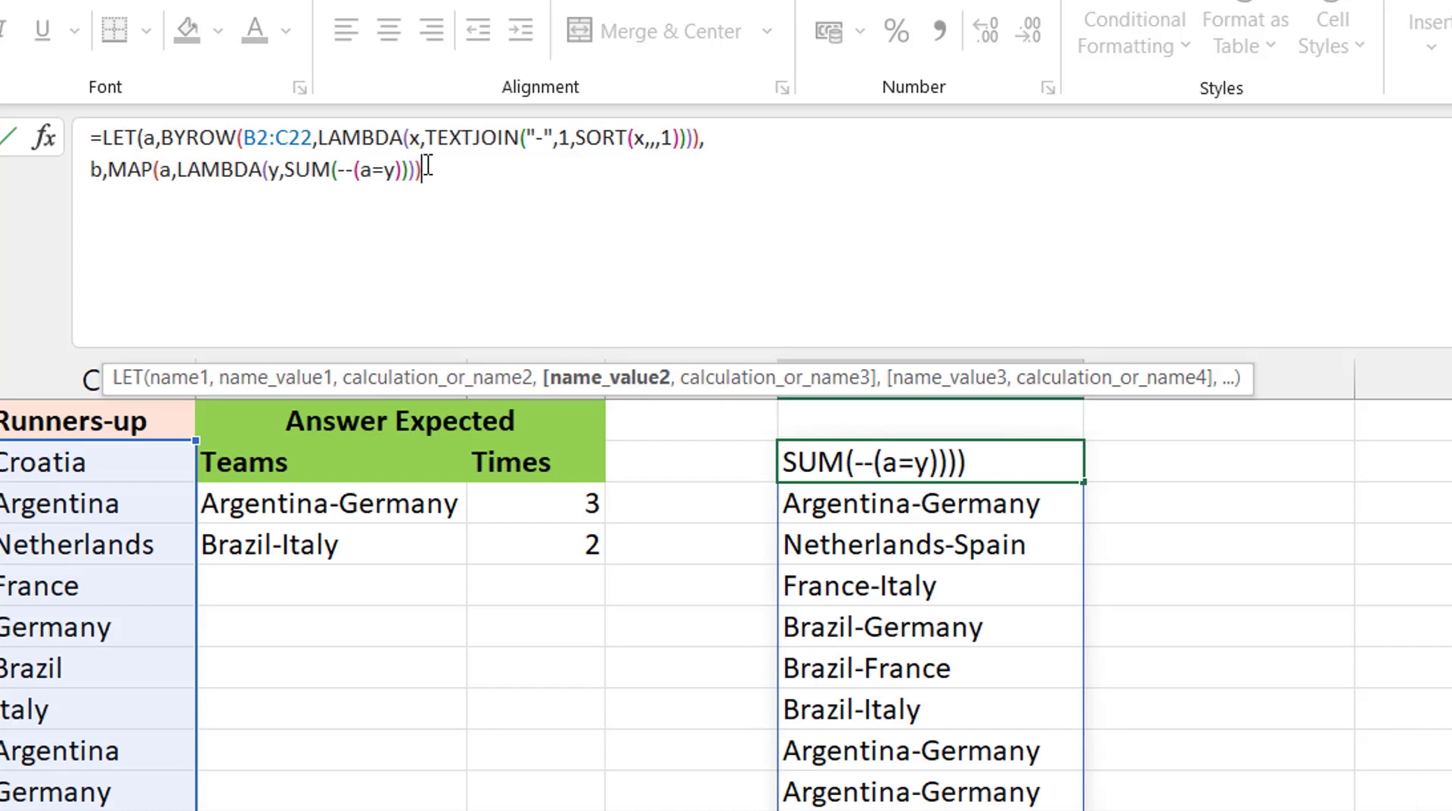
- Return b as the LET result in G2 and enter the formula to spill the pair counts
type("b")
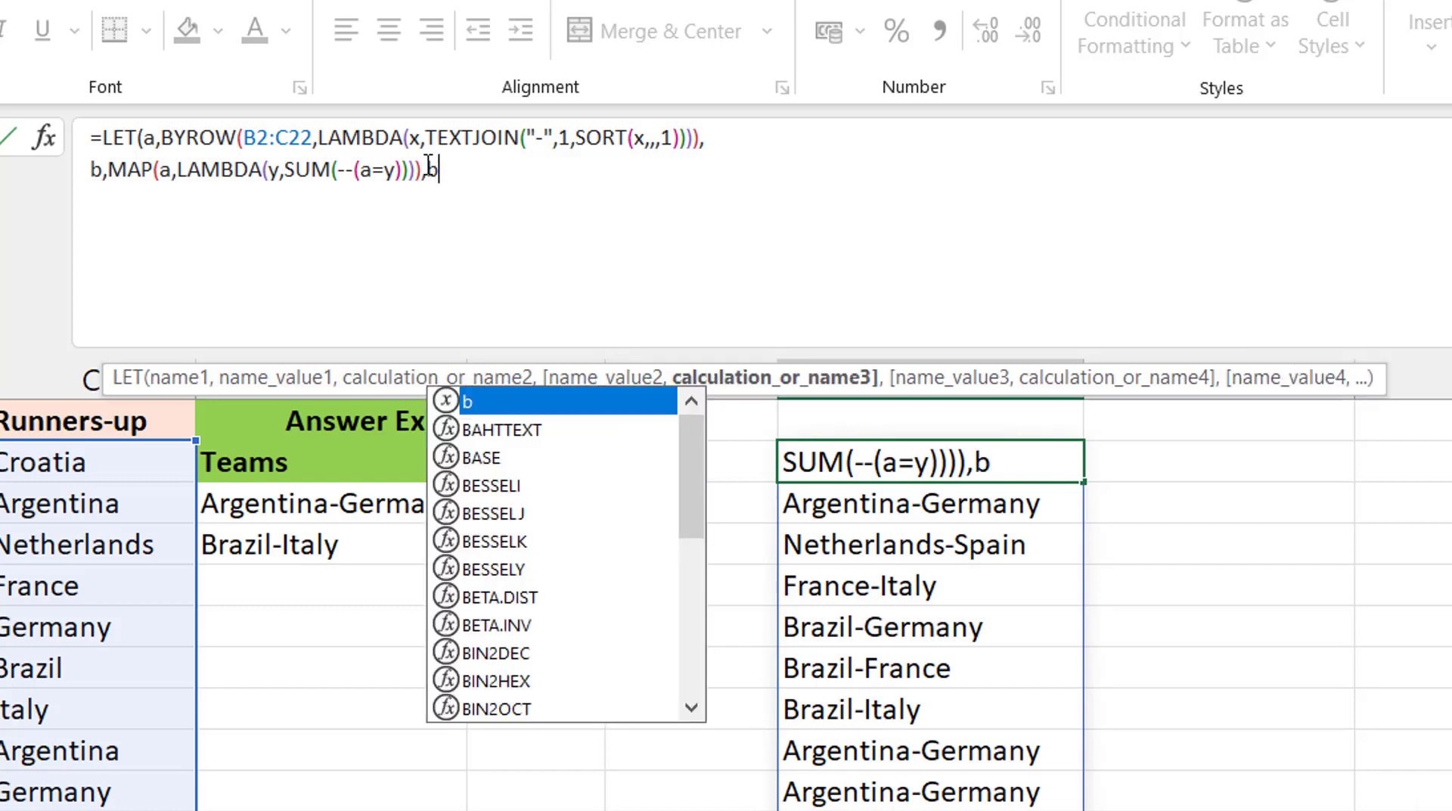
type(")")
key("Return")
key("Up")
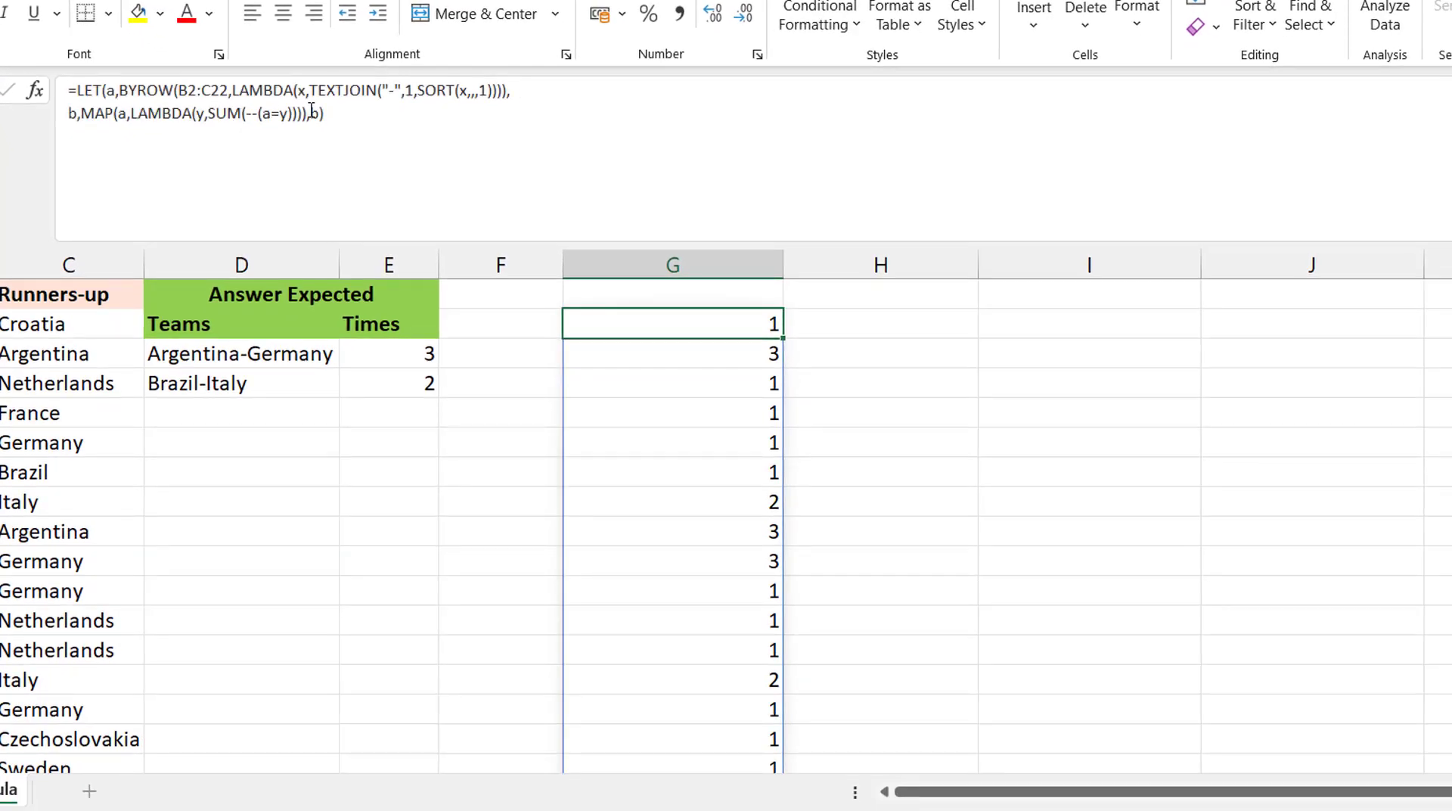
- Replace the returned b in the G2 formula with HSTACK(a,b) to combine the team pairs and their counts
left_click(318, 114)
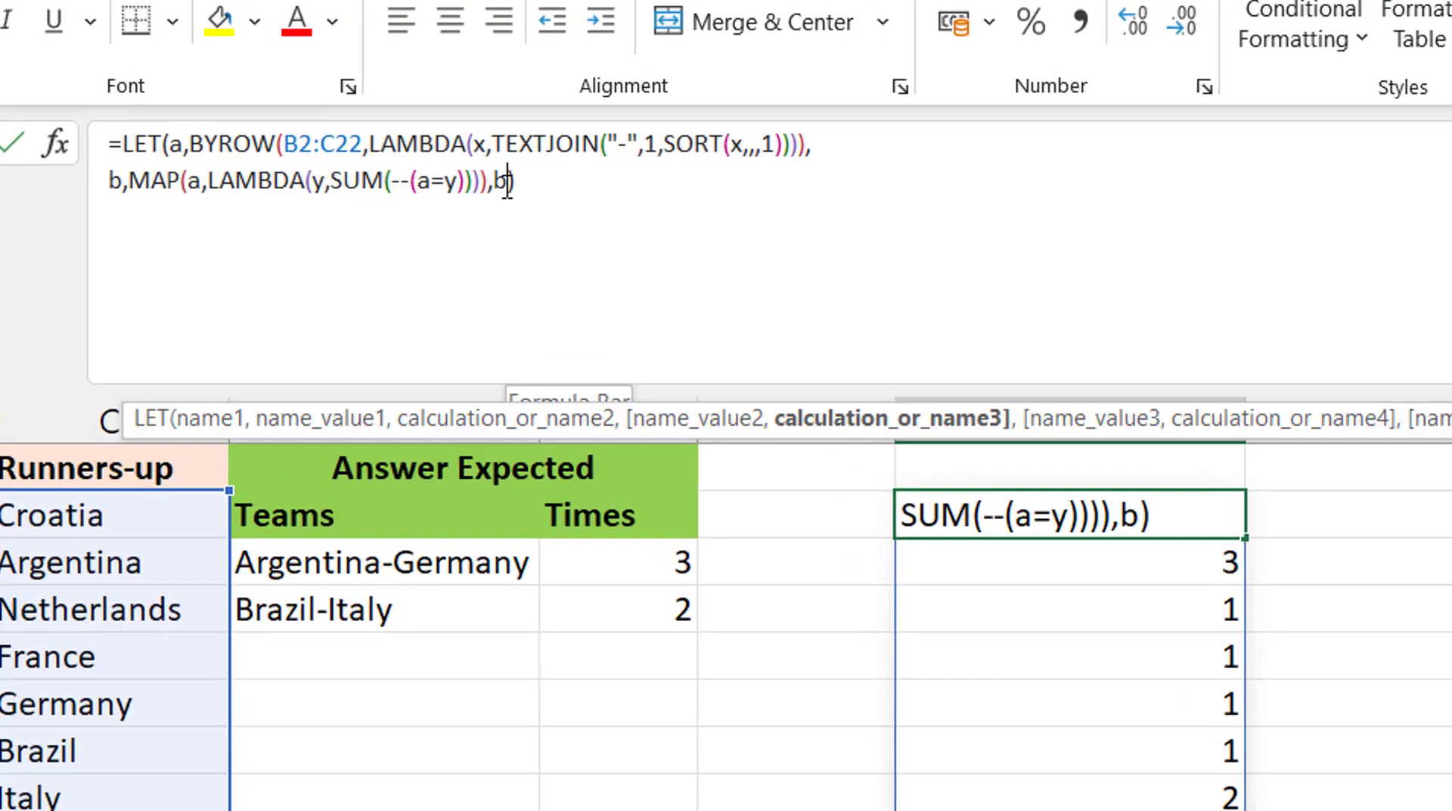
key("BackSpace")
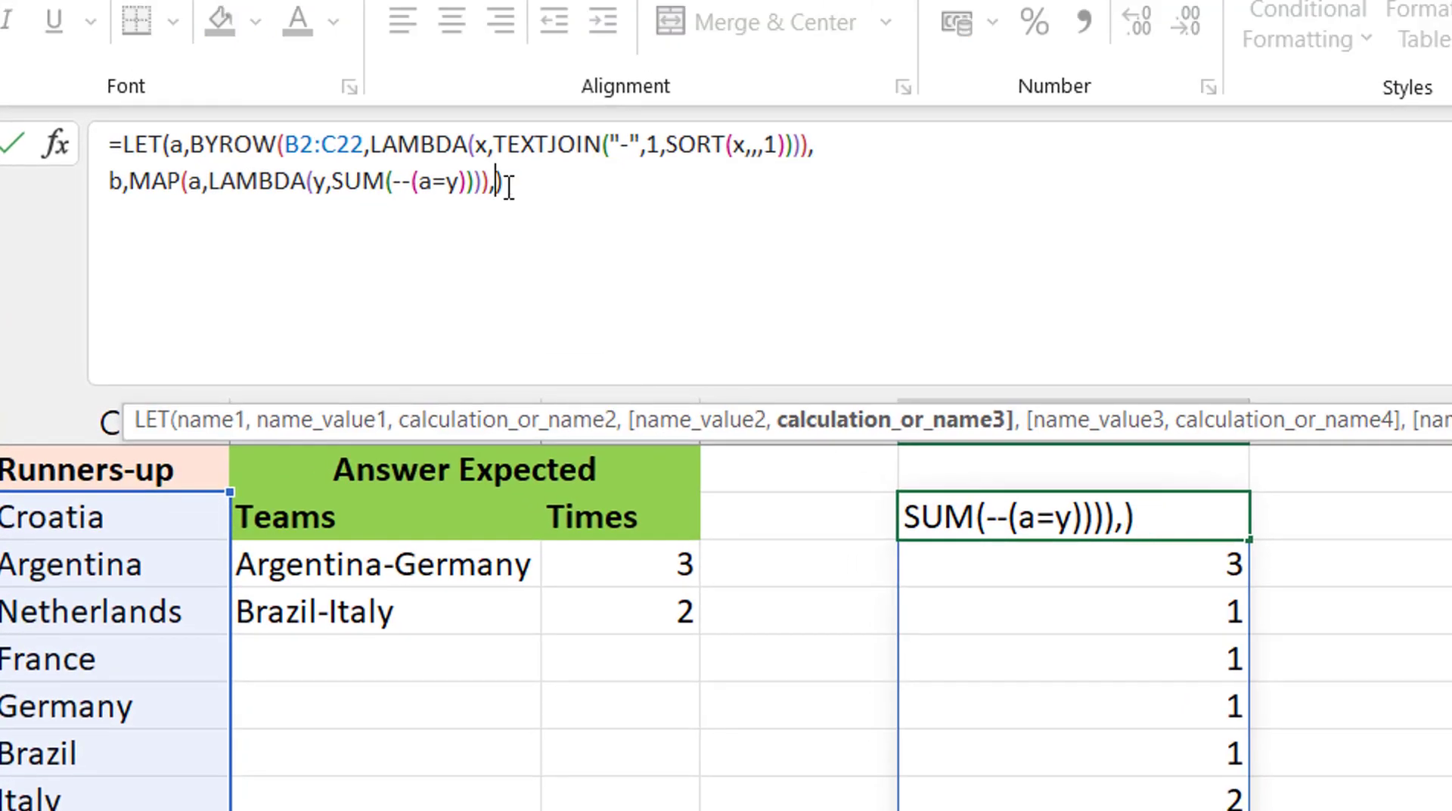
type("hstack")
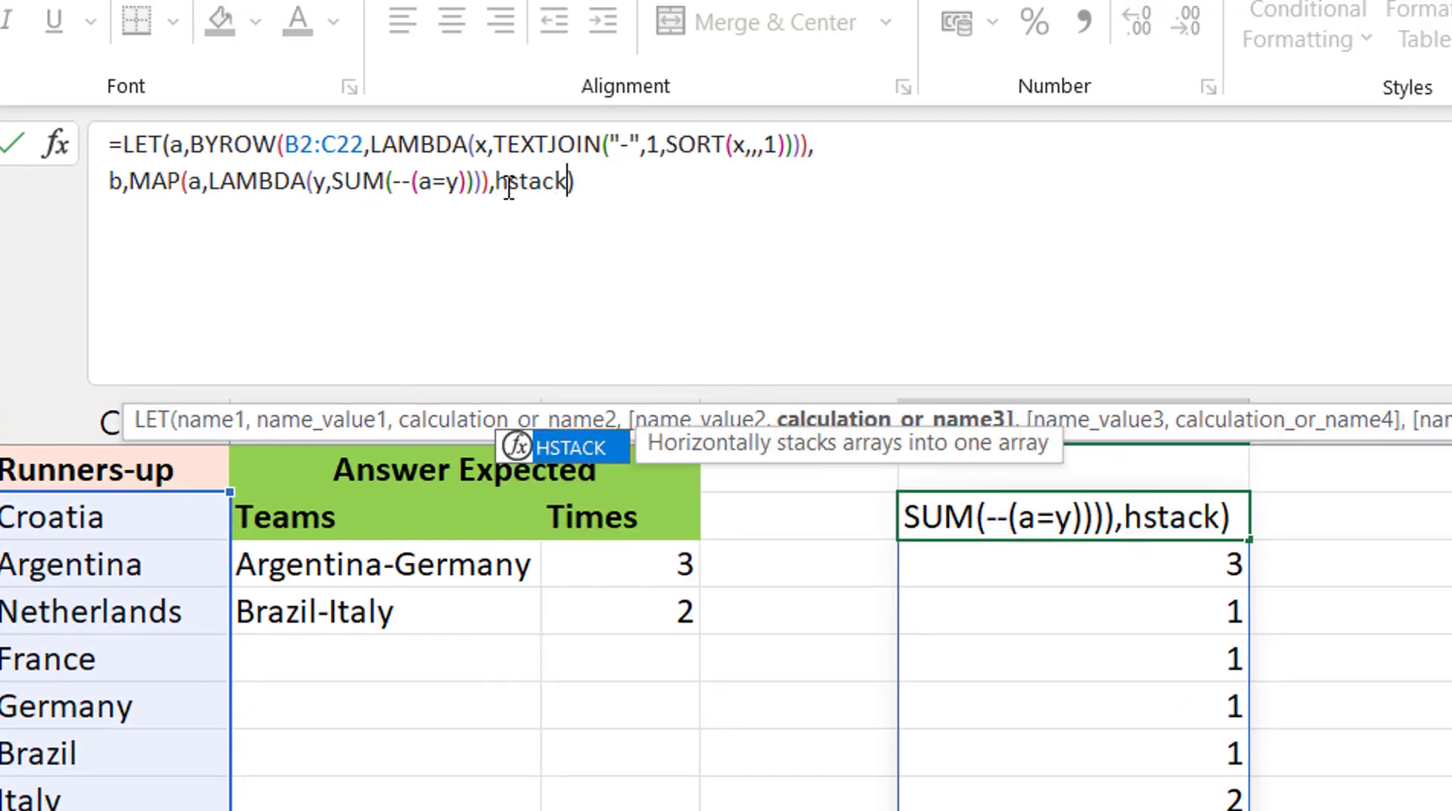
key("Tab")
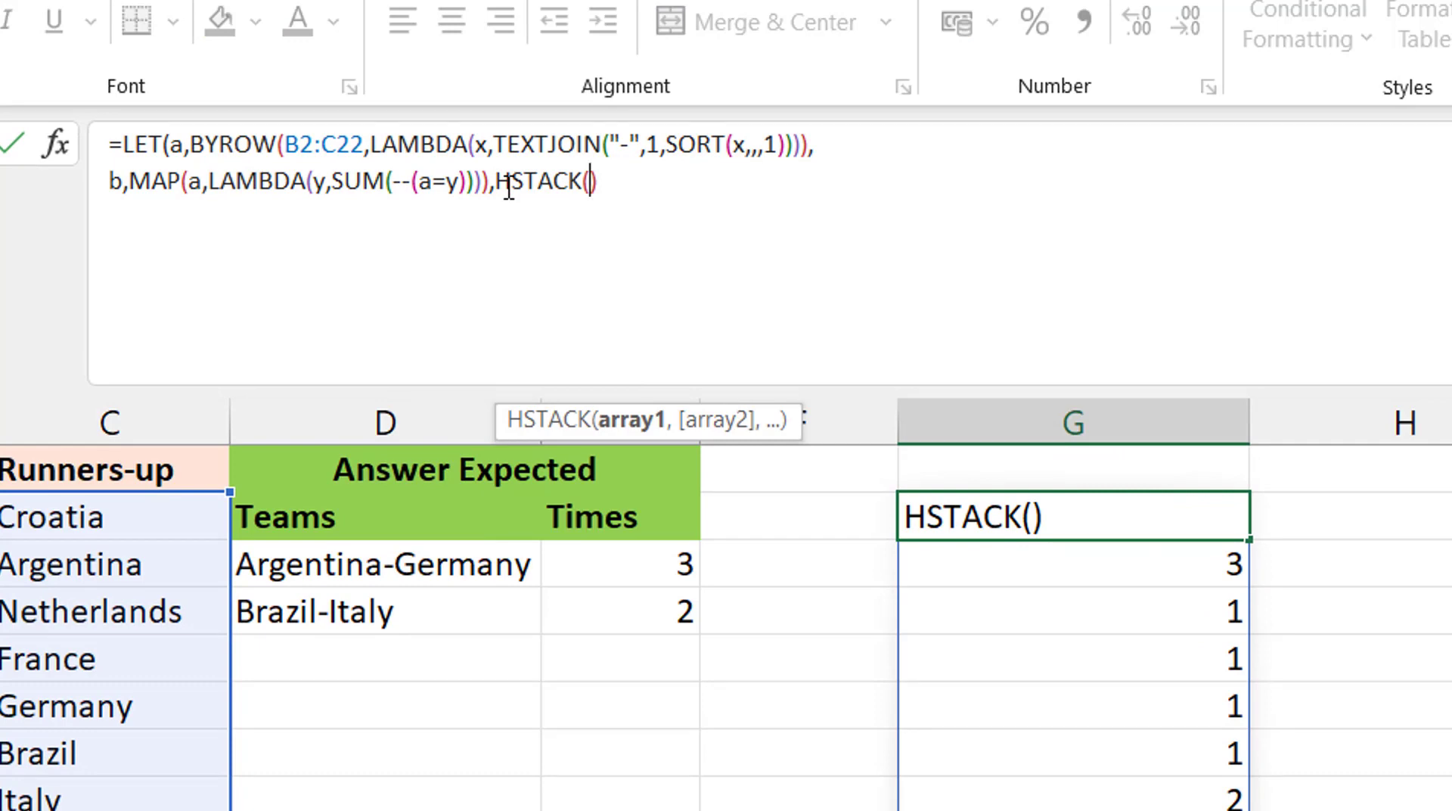
type("a")
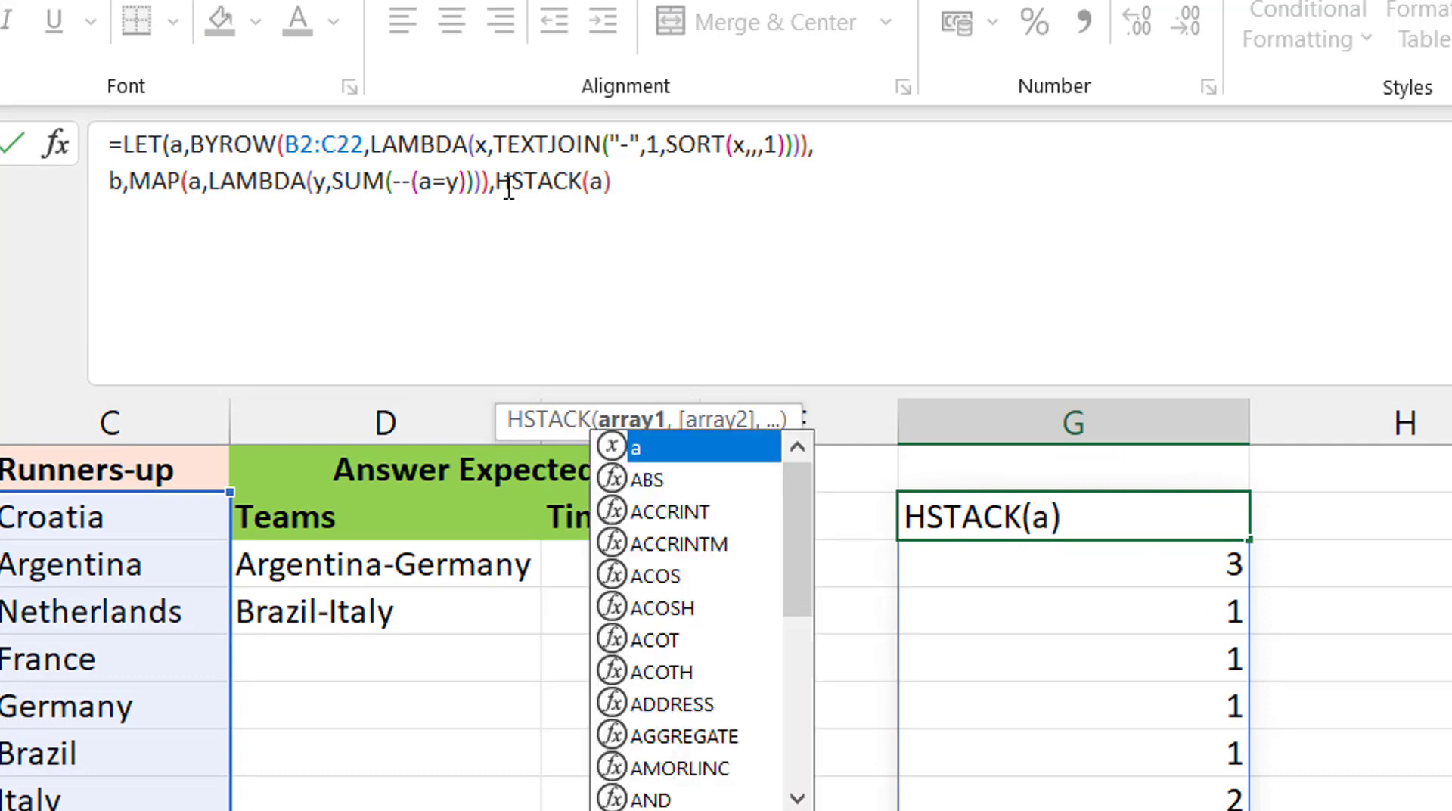
type(",b")
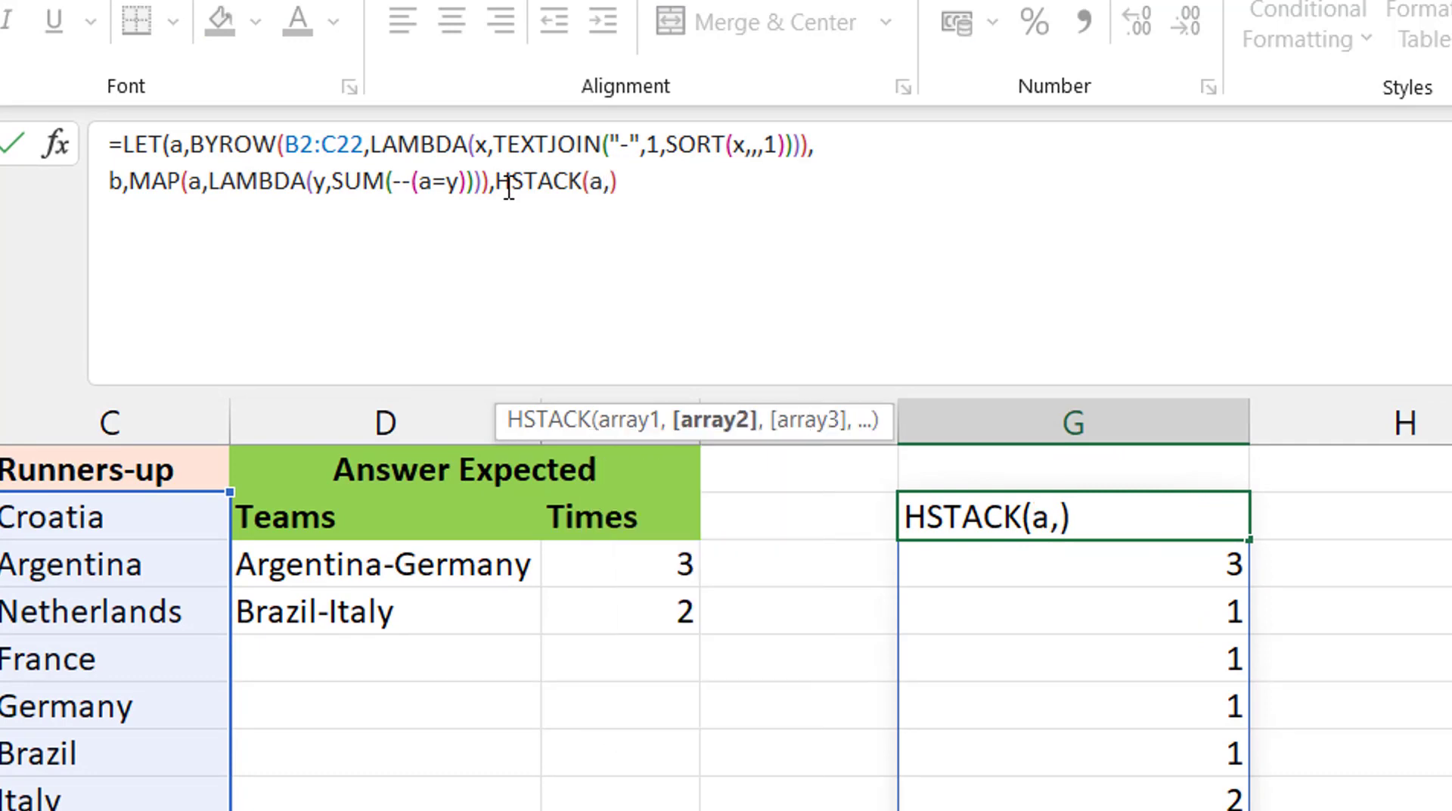
key("Right")
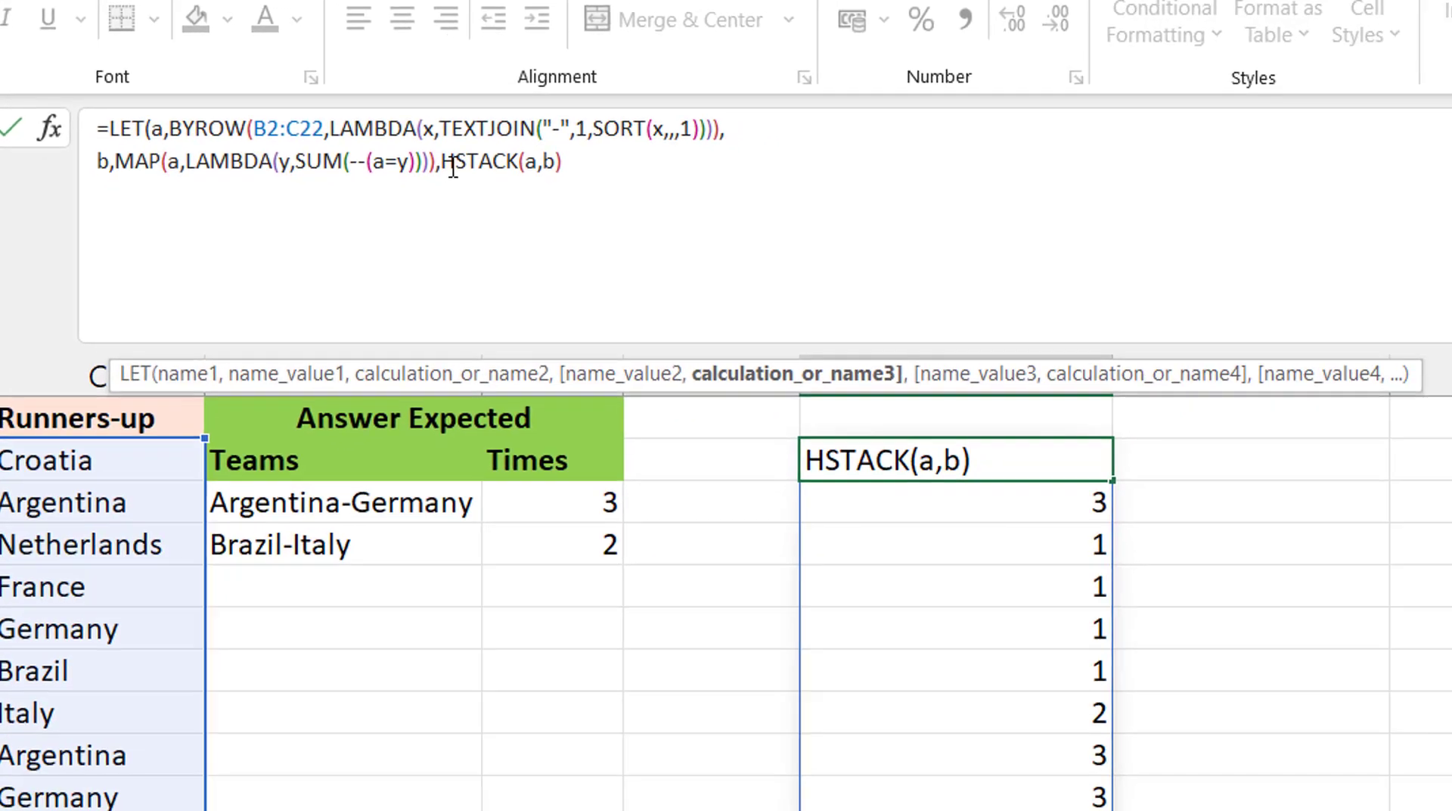
type(")")
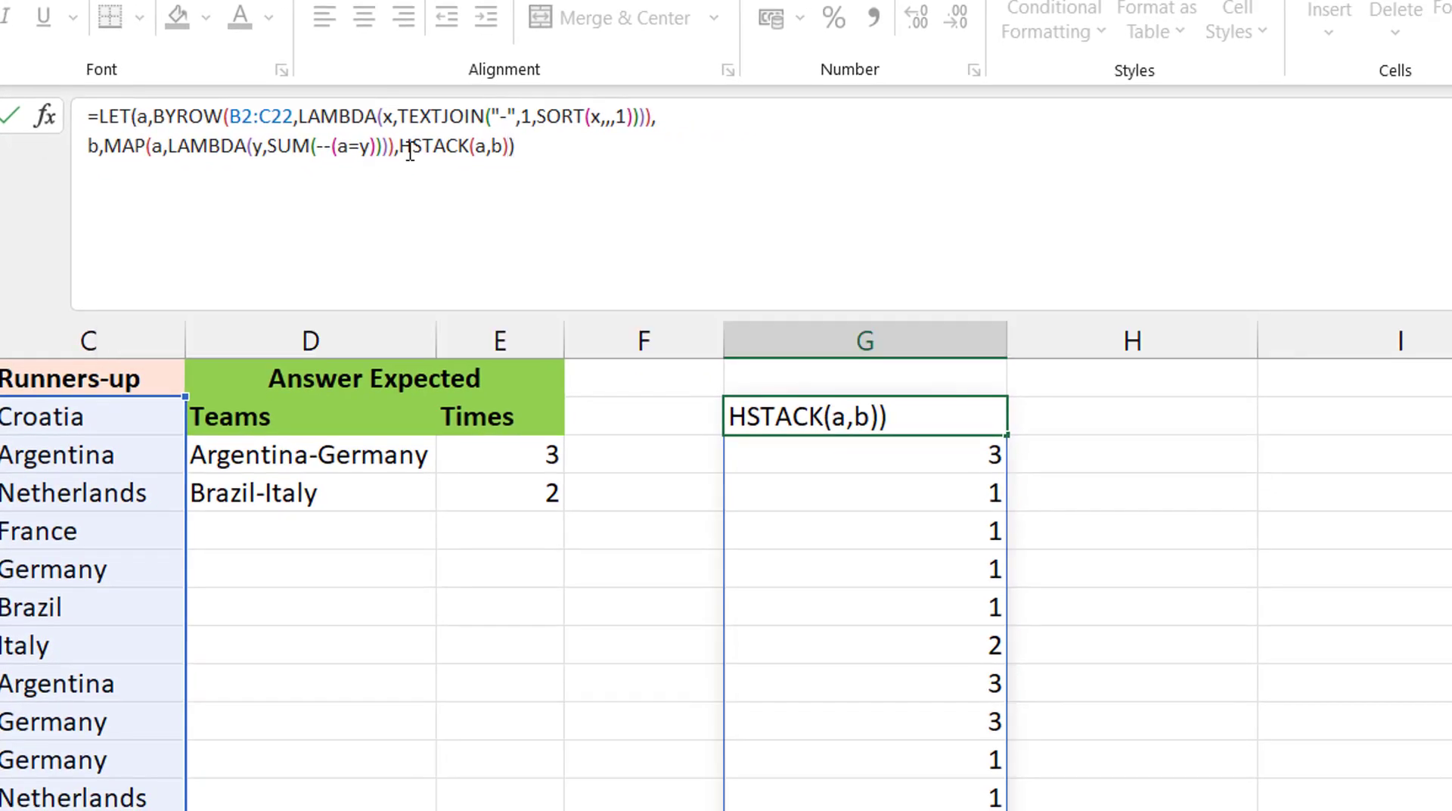
- Enter the HSTACK formula in G2 and insert a FILTER function around HSTACK(a,b) as its array
key("Return")
key("Up")
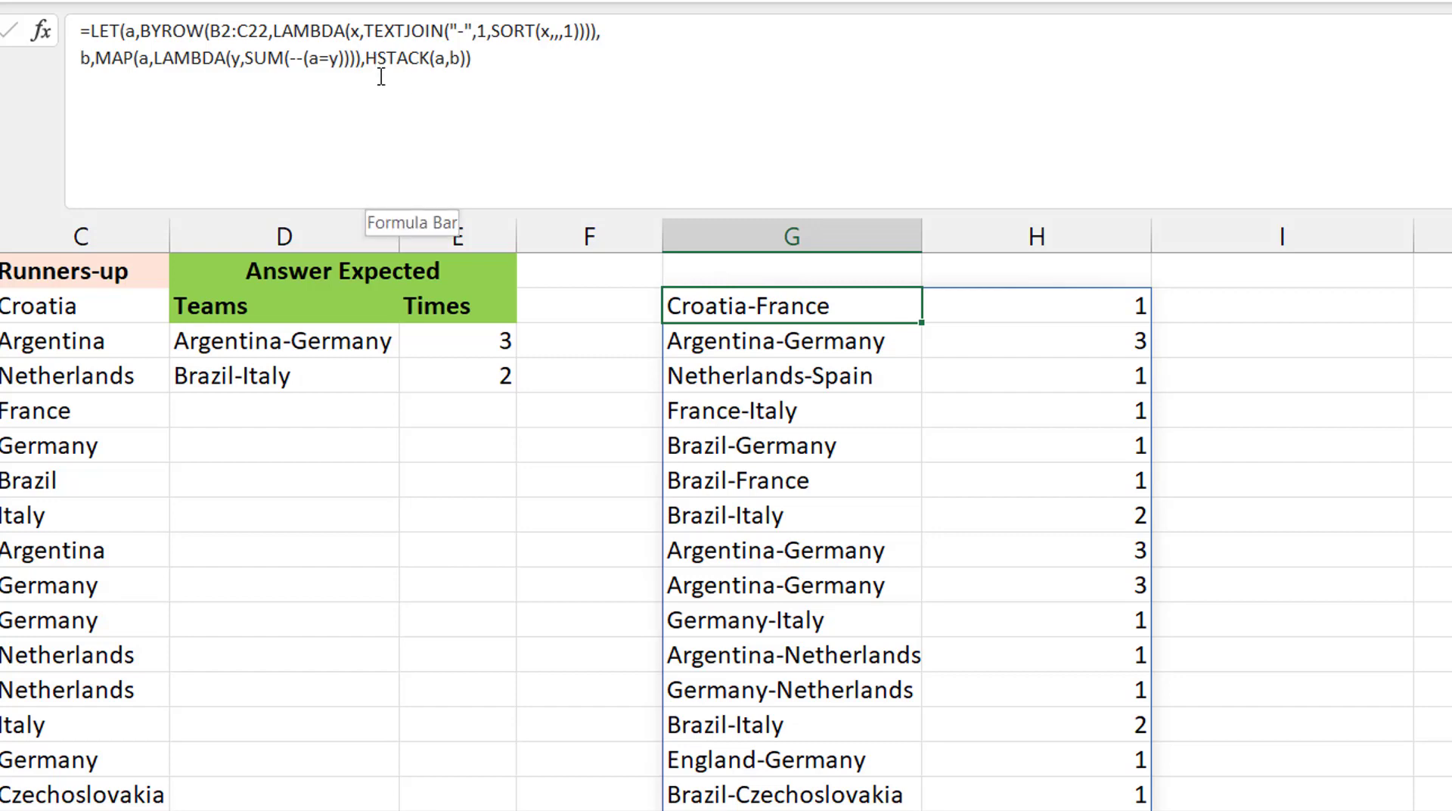
left_click(369, 59)
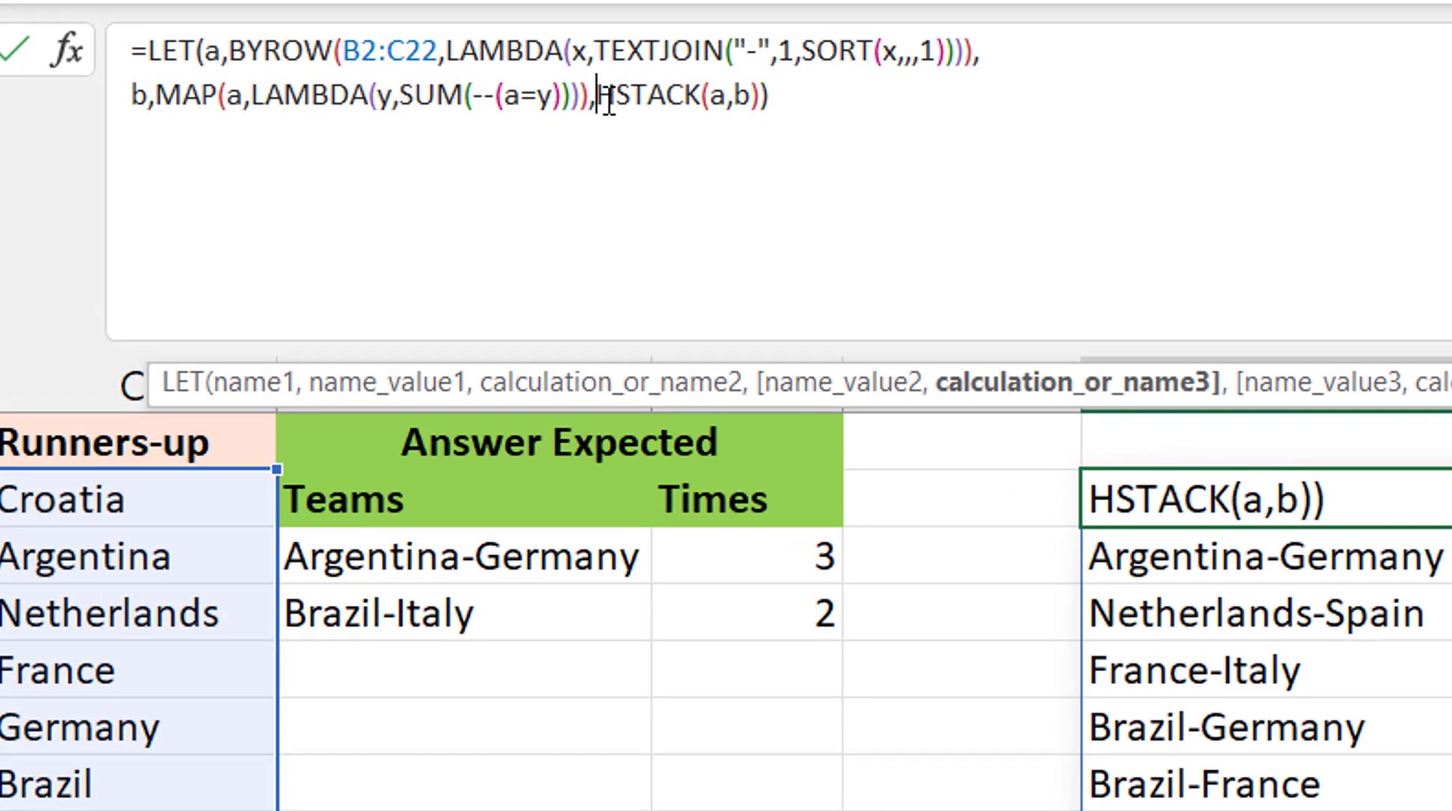
type("Filter")
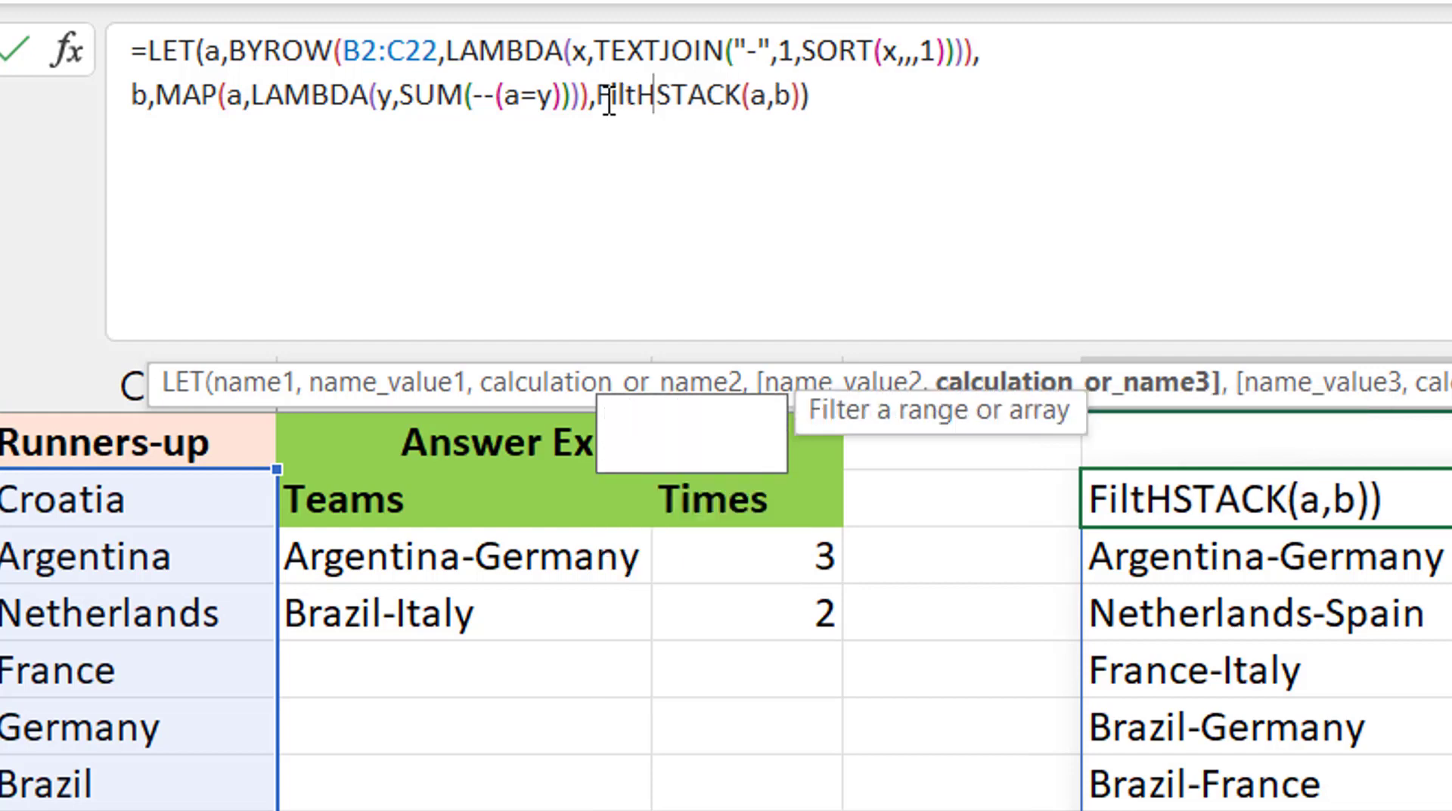
key("Tab")
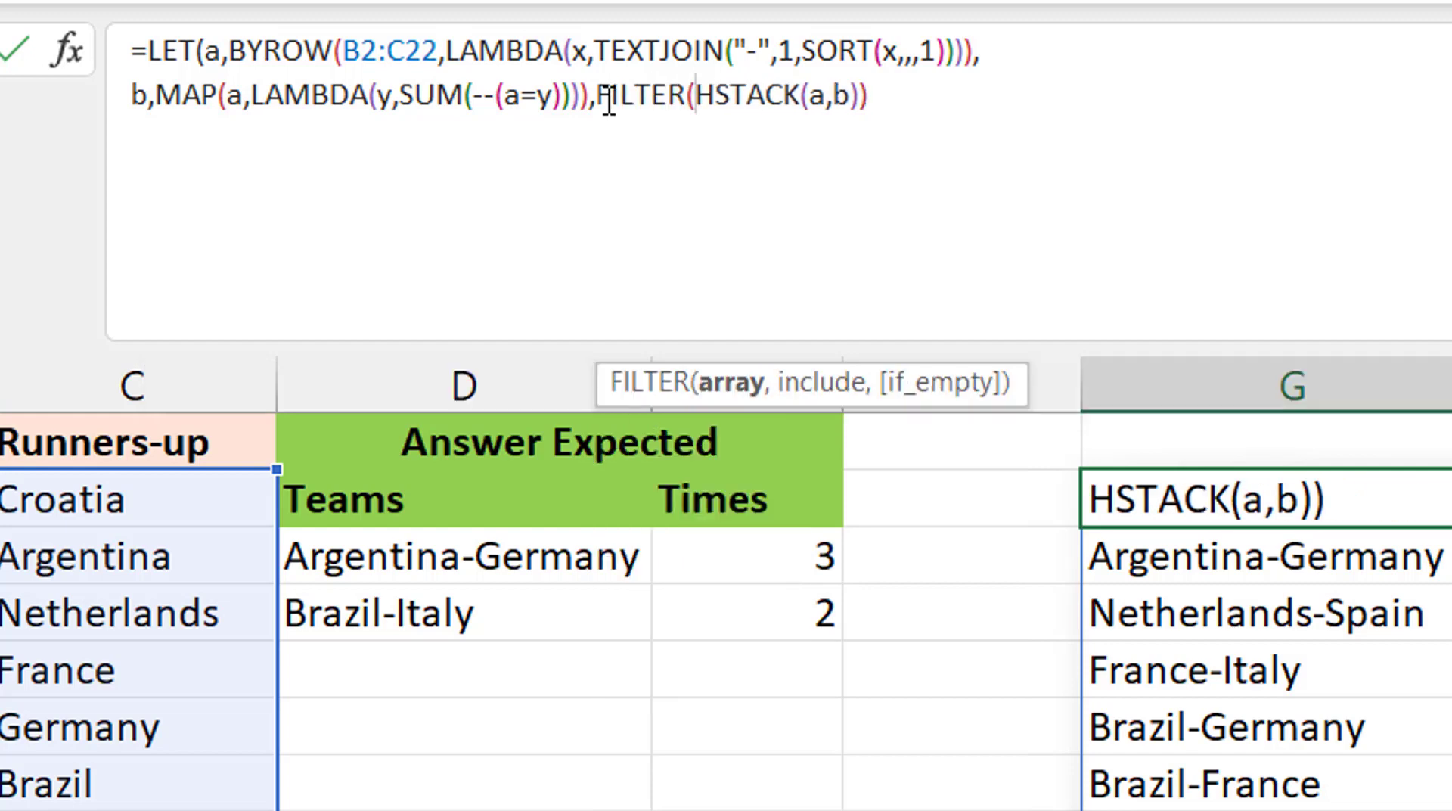
- Add b>1 as the FILTER condition, close the FILTER and LET functions, and enter the G2 formula
left_click(916, 104)
key("BackSpace")
type(",")
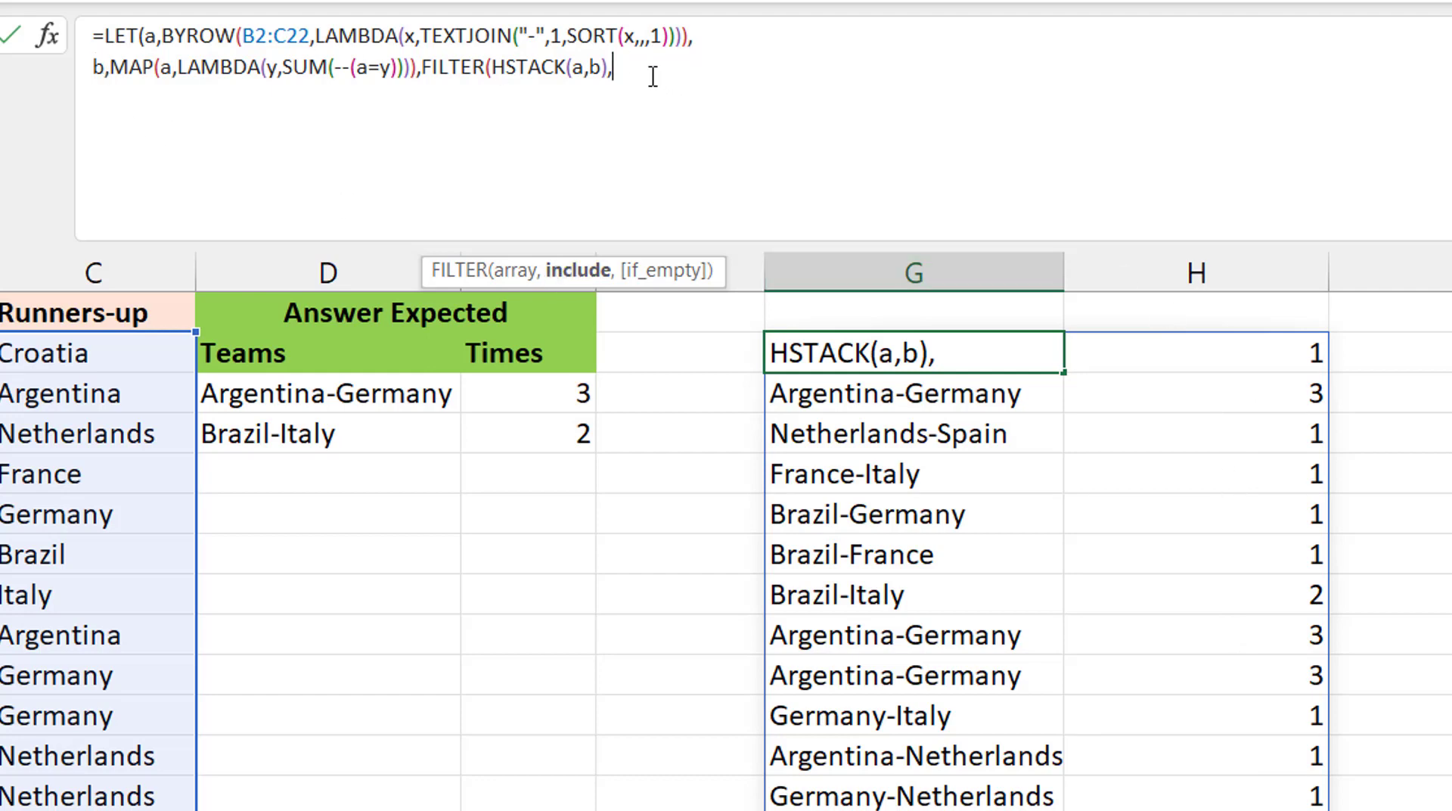
type("b>1")
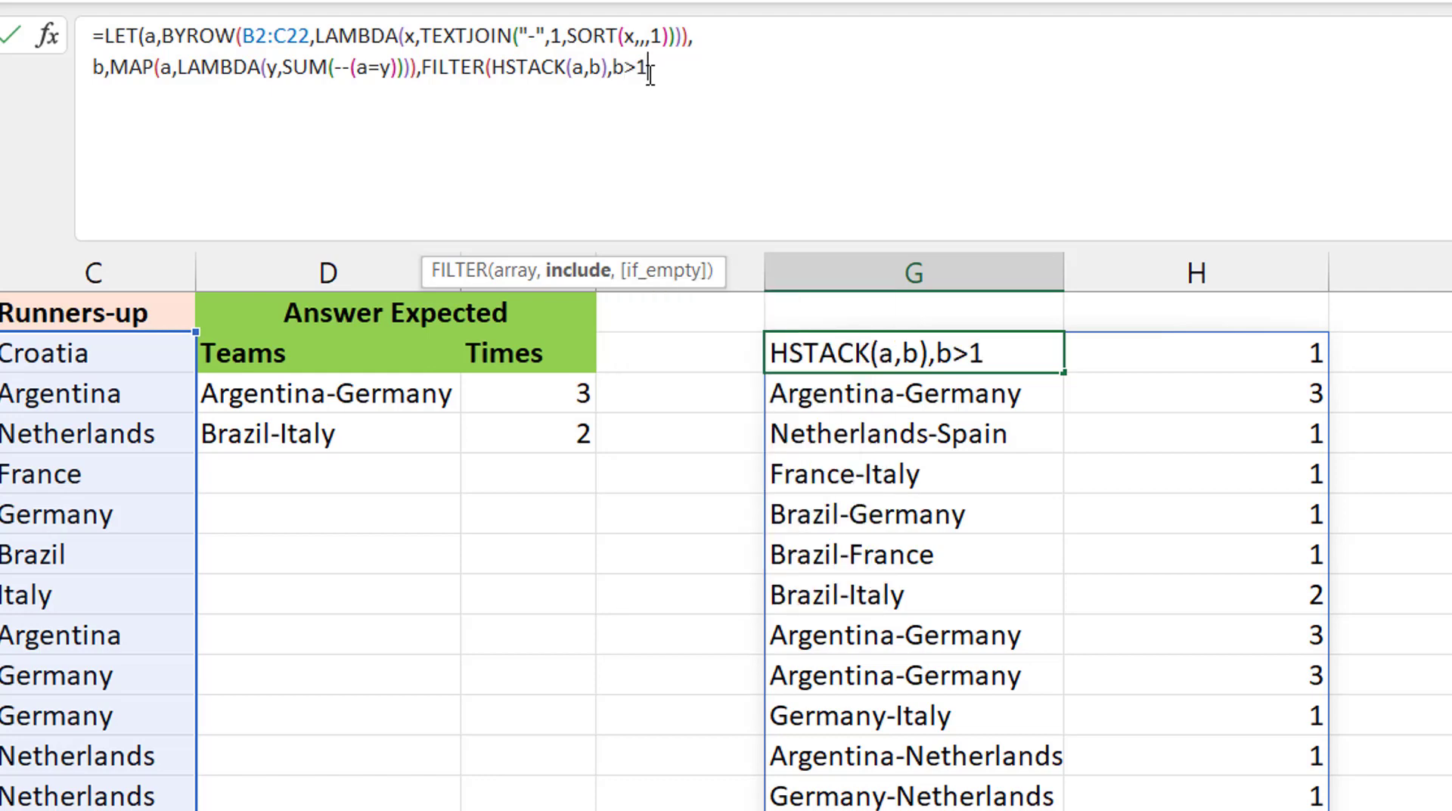
type(")")
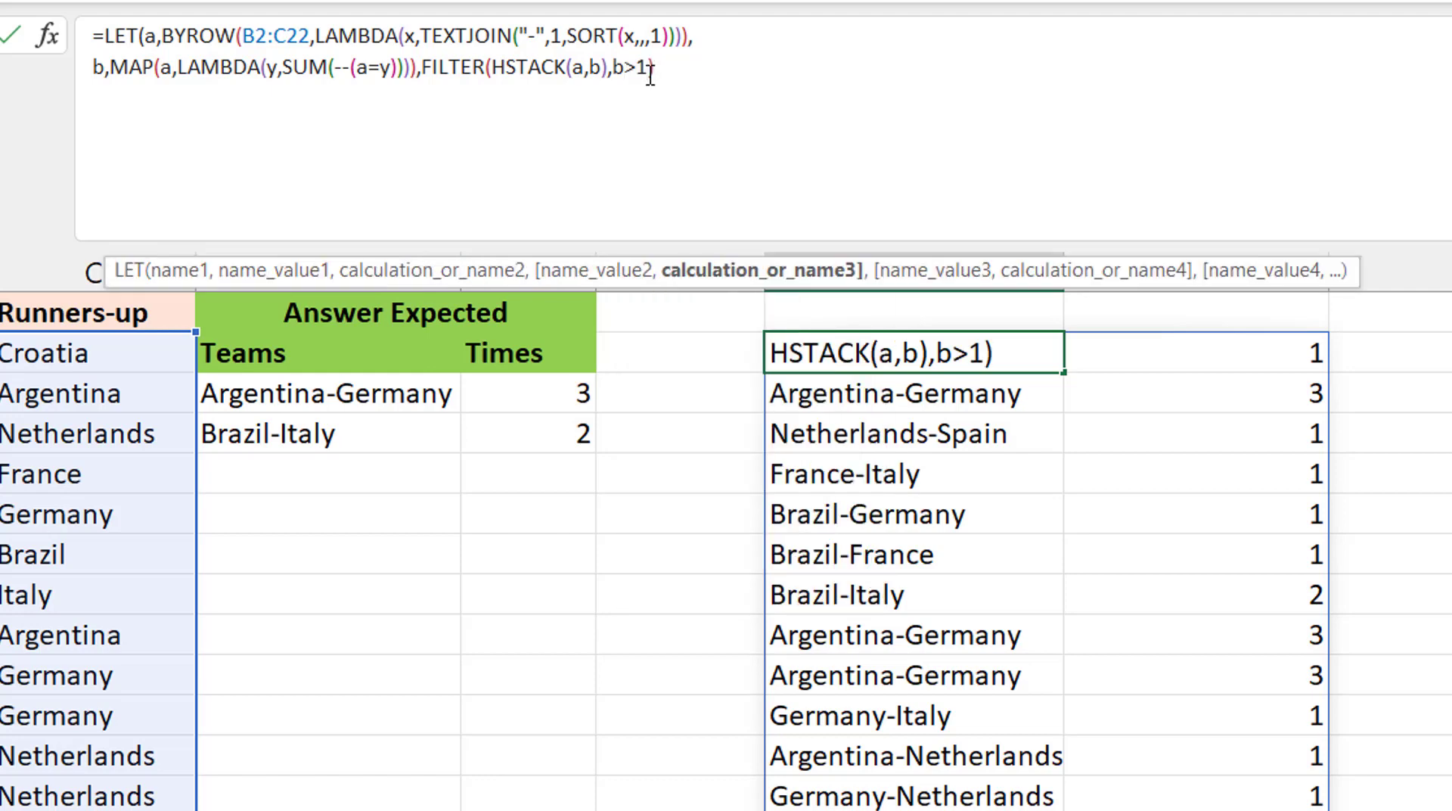
type(")")
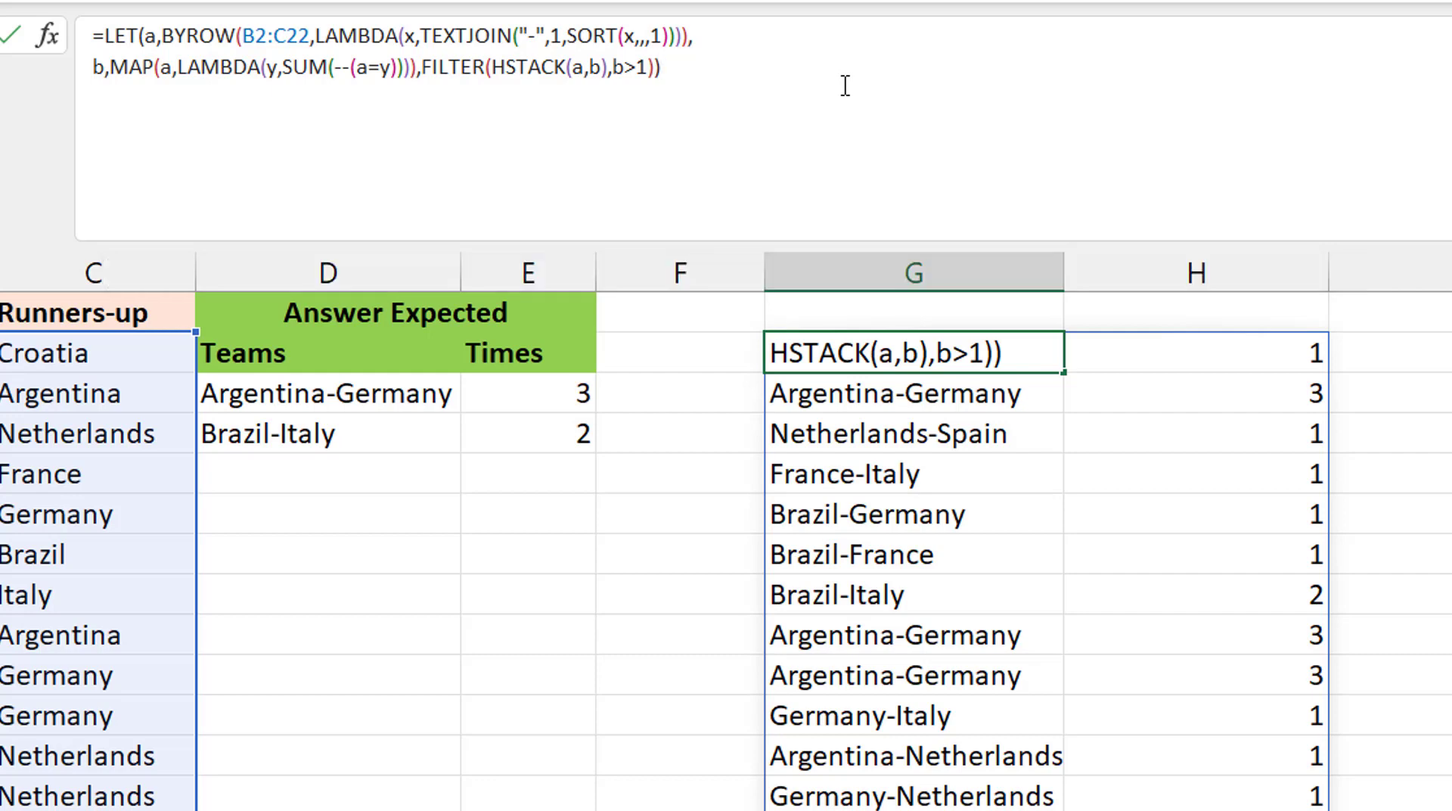
key("Return")
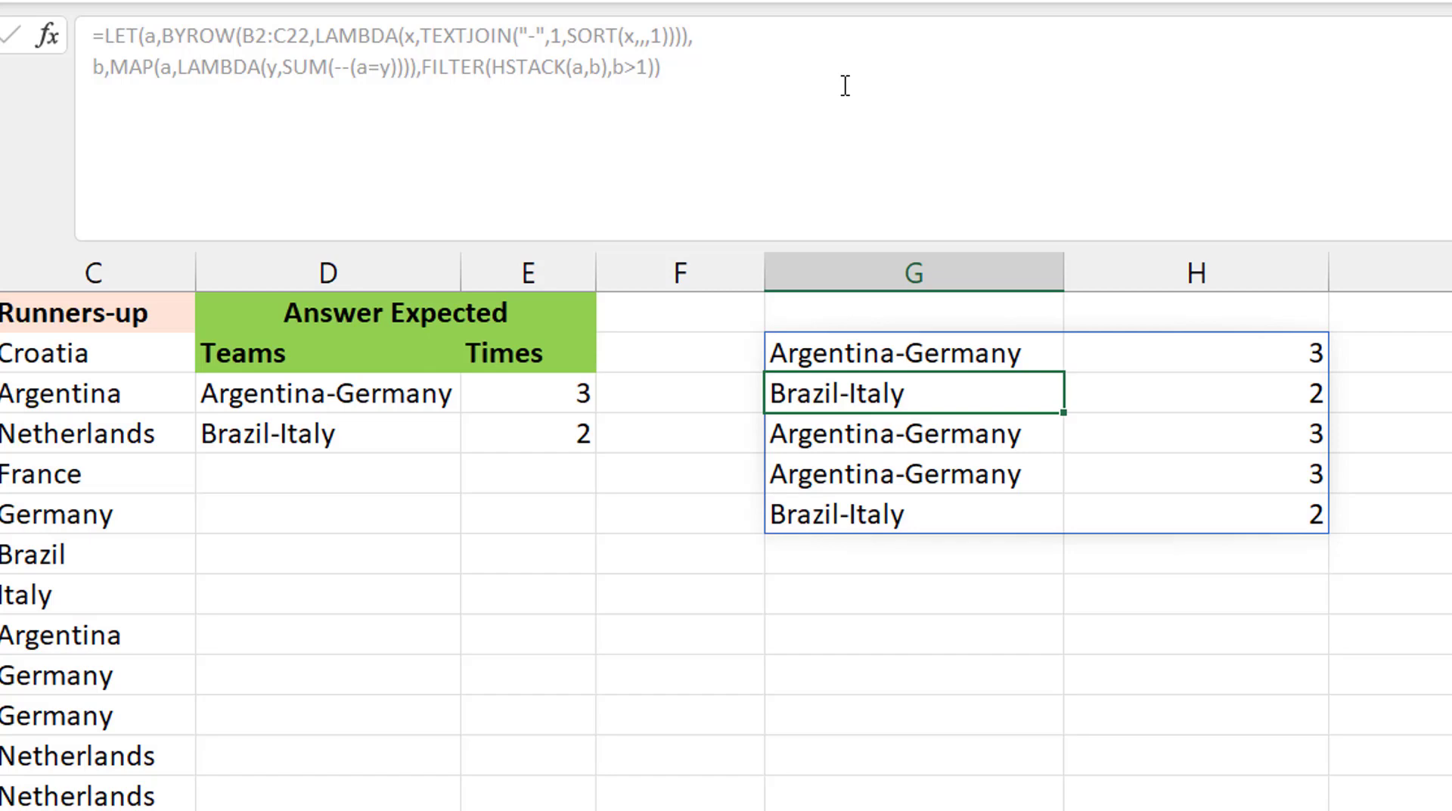
key("Up")
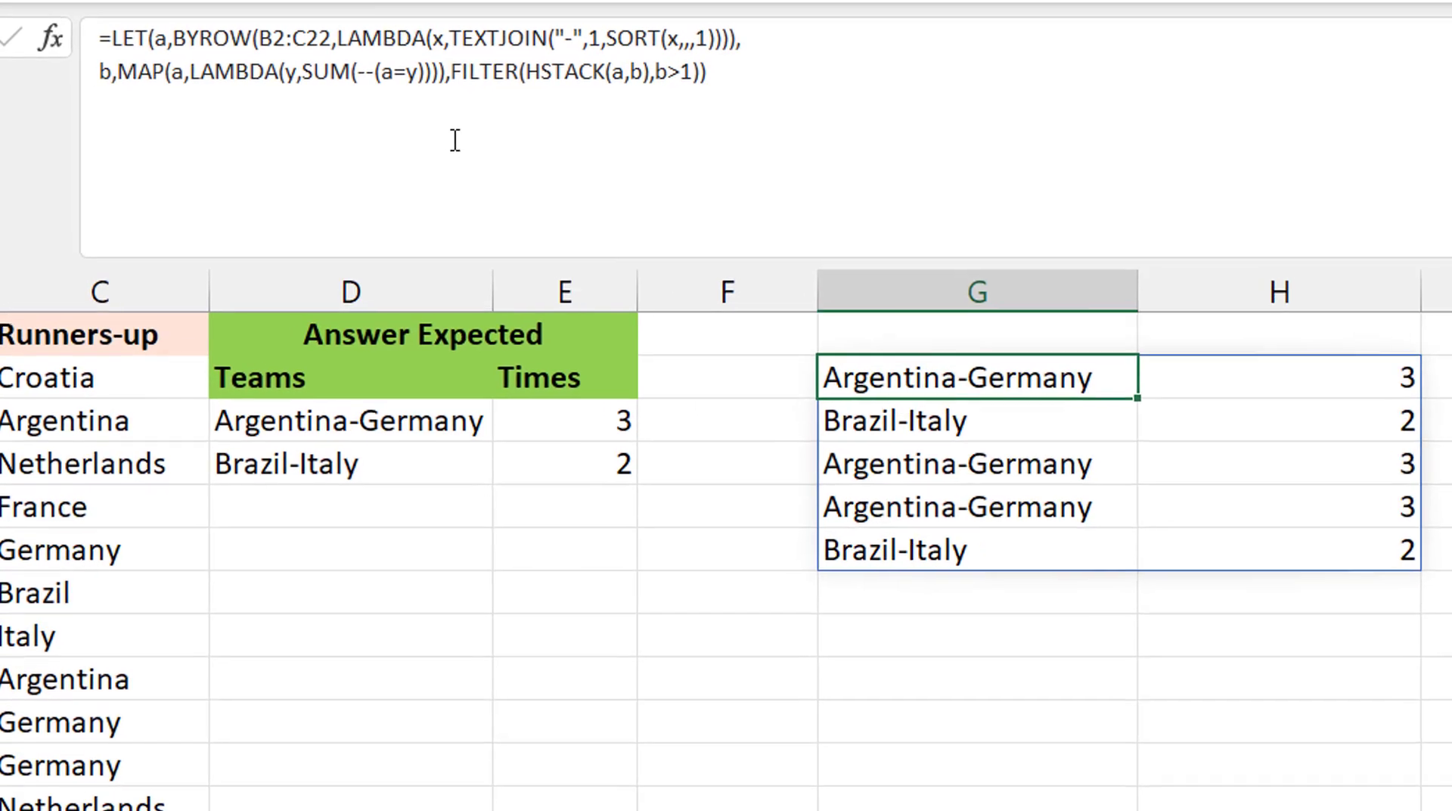
- Wrap the FILTER expression in the G2 formula in a SORT function with 2 as the sort index
left_click(475, 74)
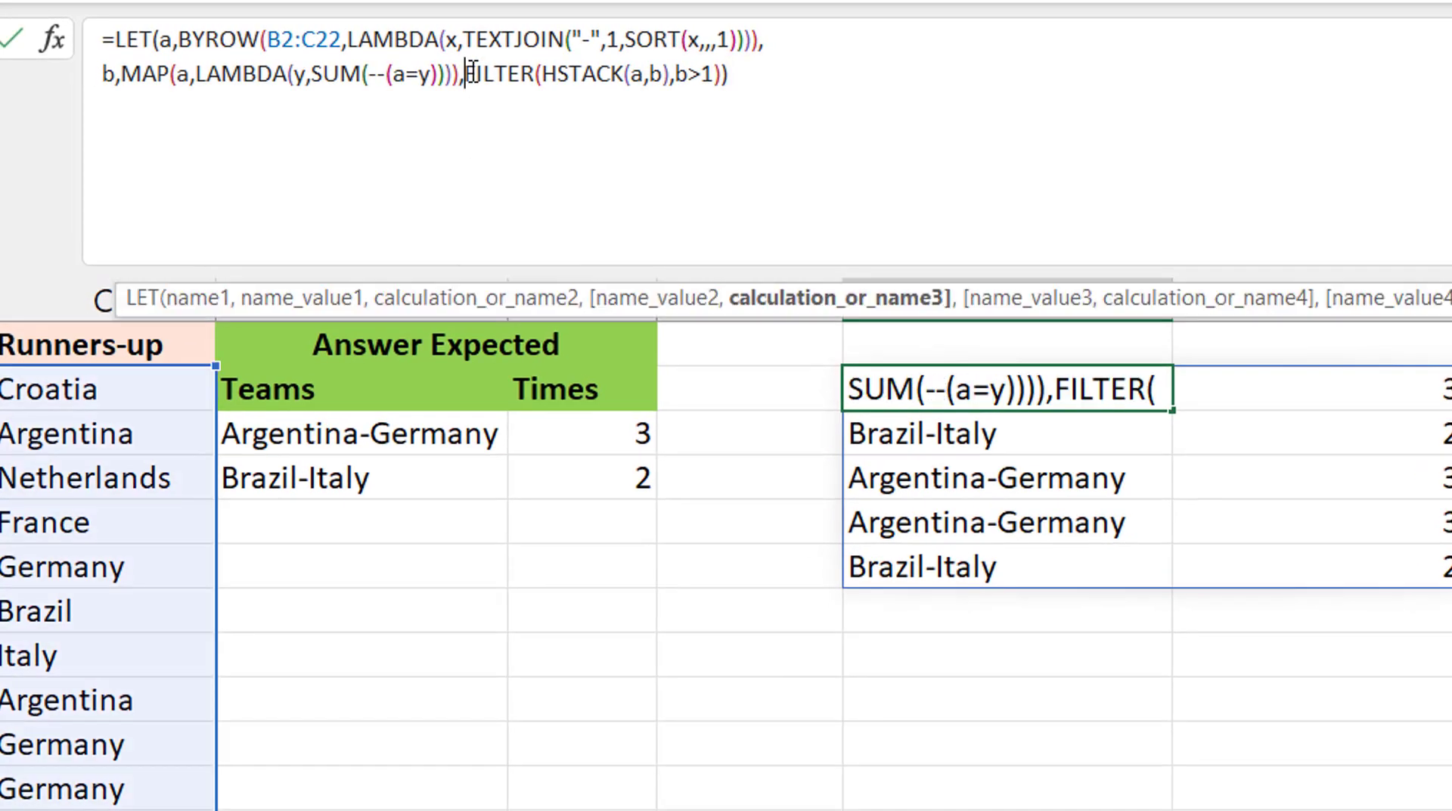
type("sort")
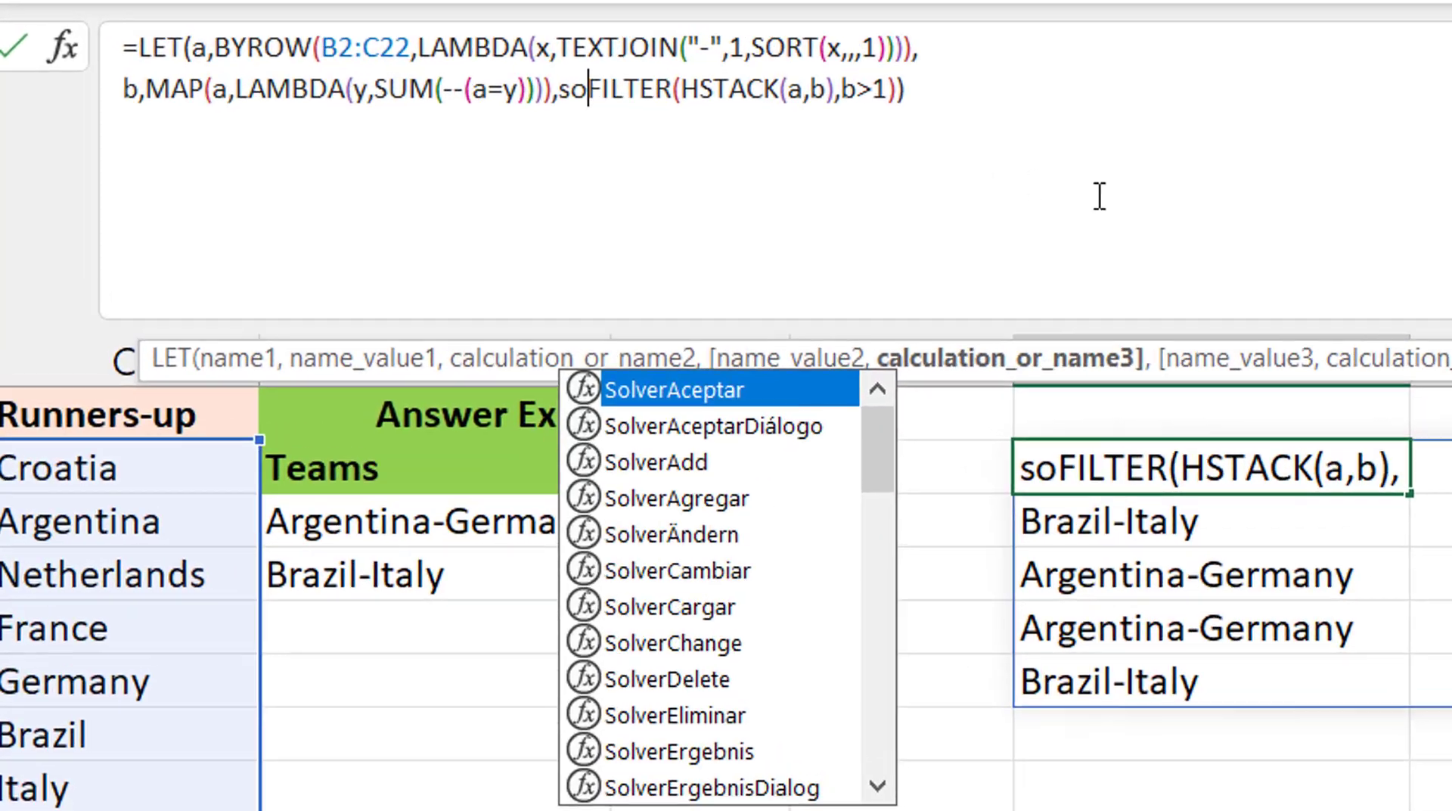
key("Tab")
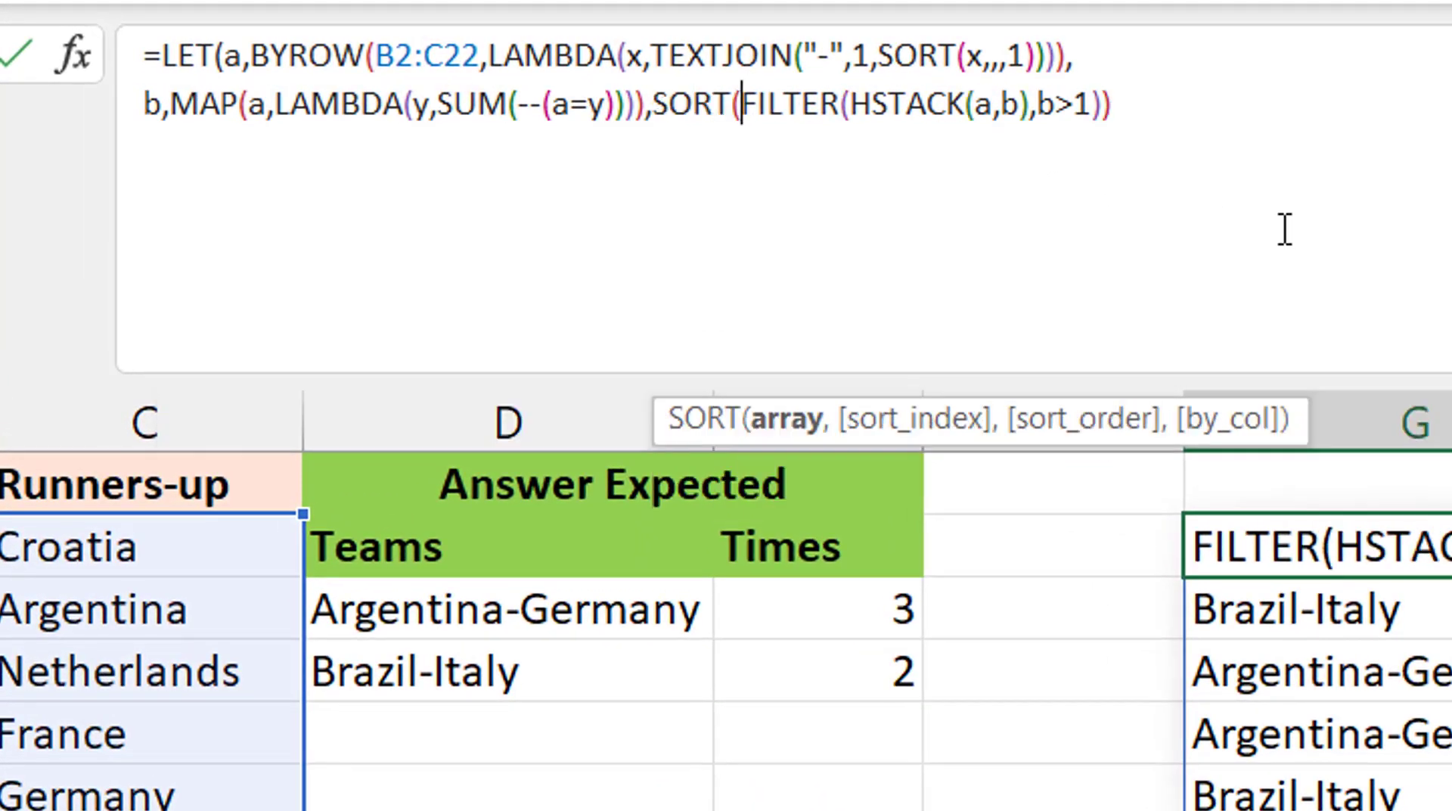
left_click(1182, 106)
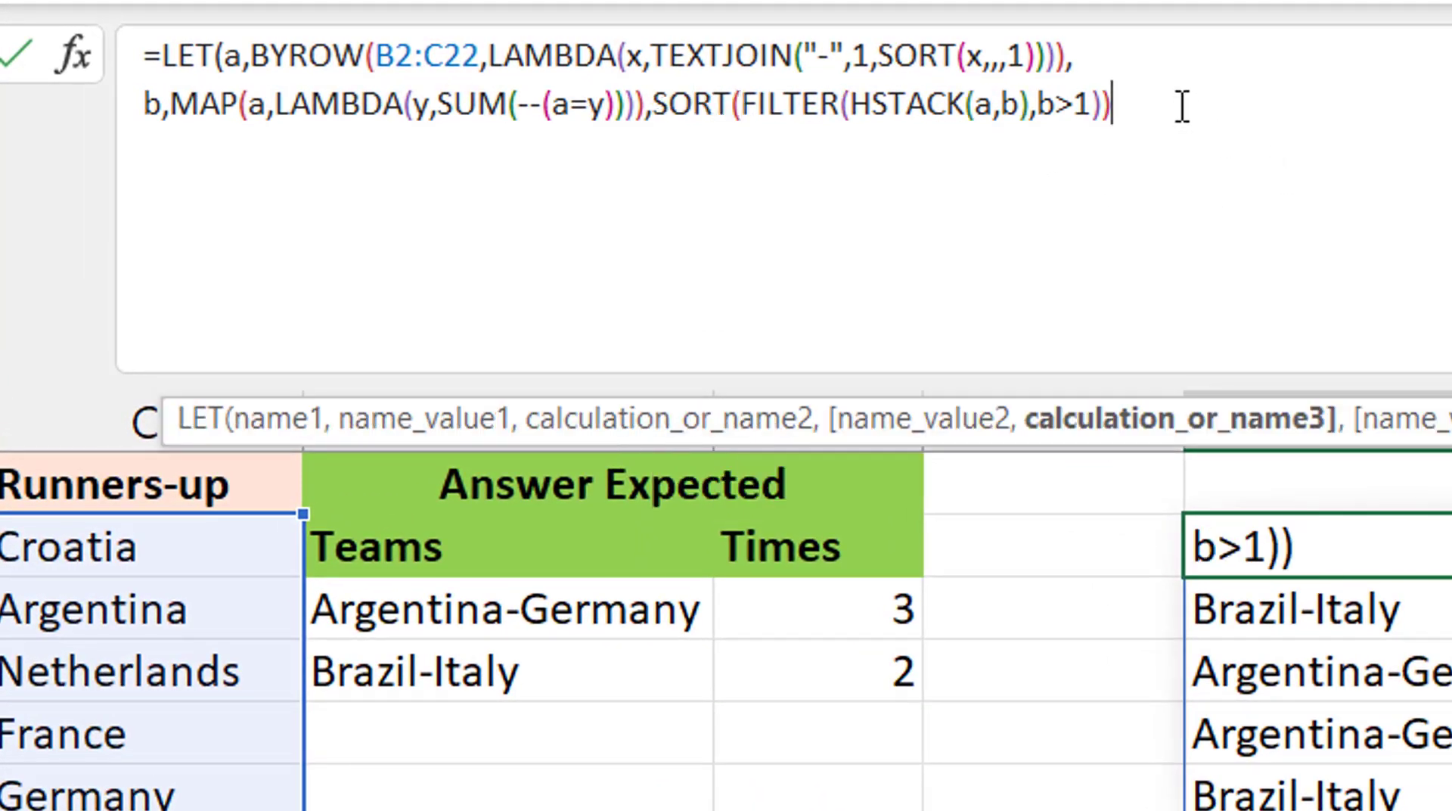
type(",")
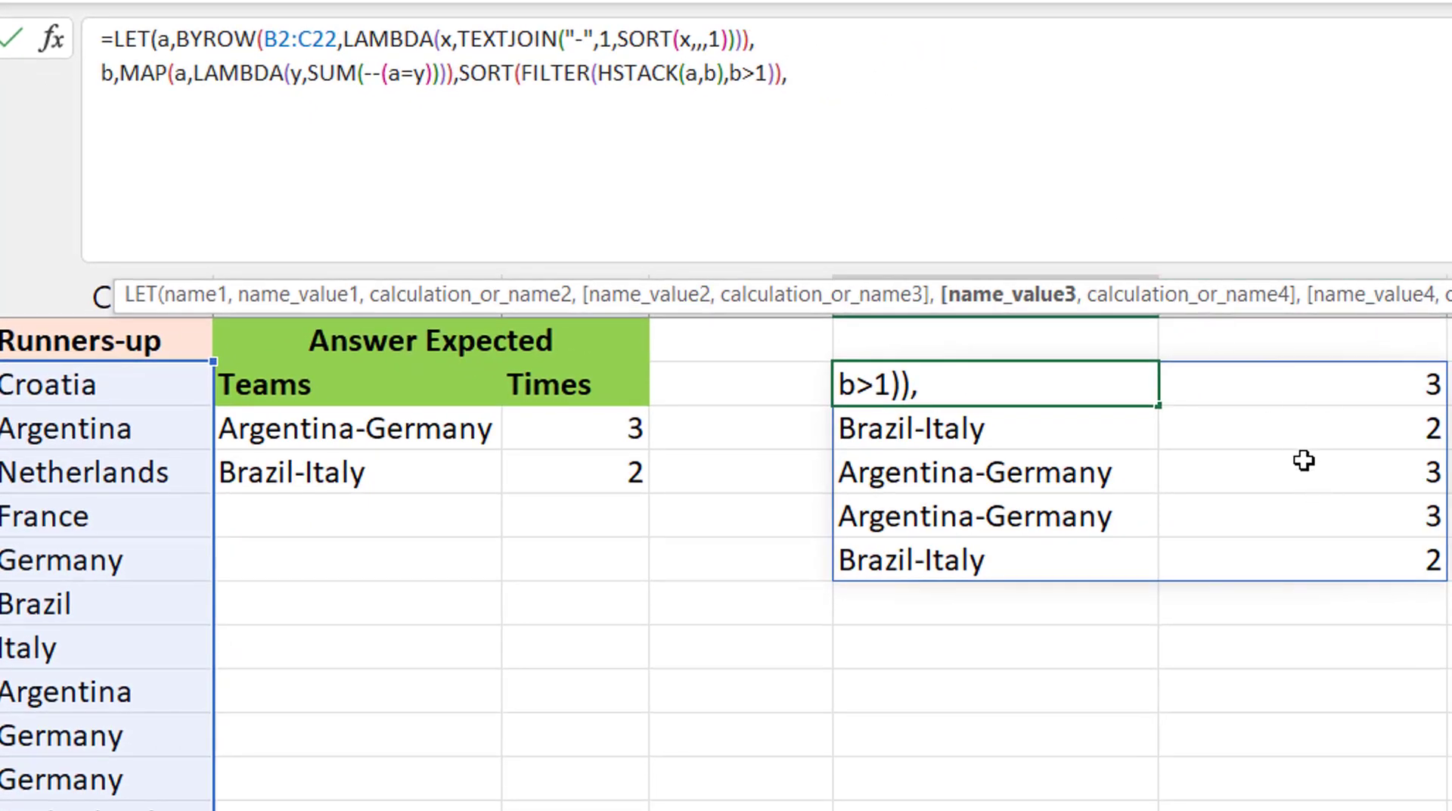
type("2,")
key("BackSpace")
key("BackSpace")
key("BackSpace")
key("BackSpace")
type(",2,")
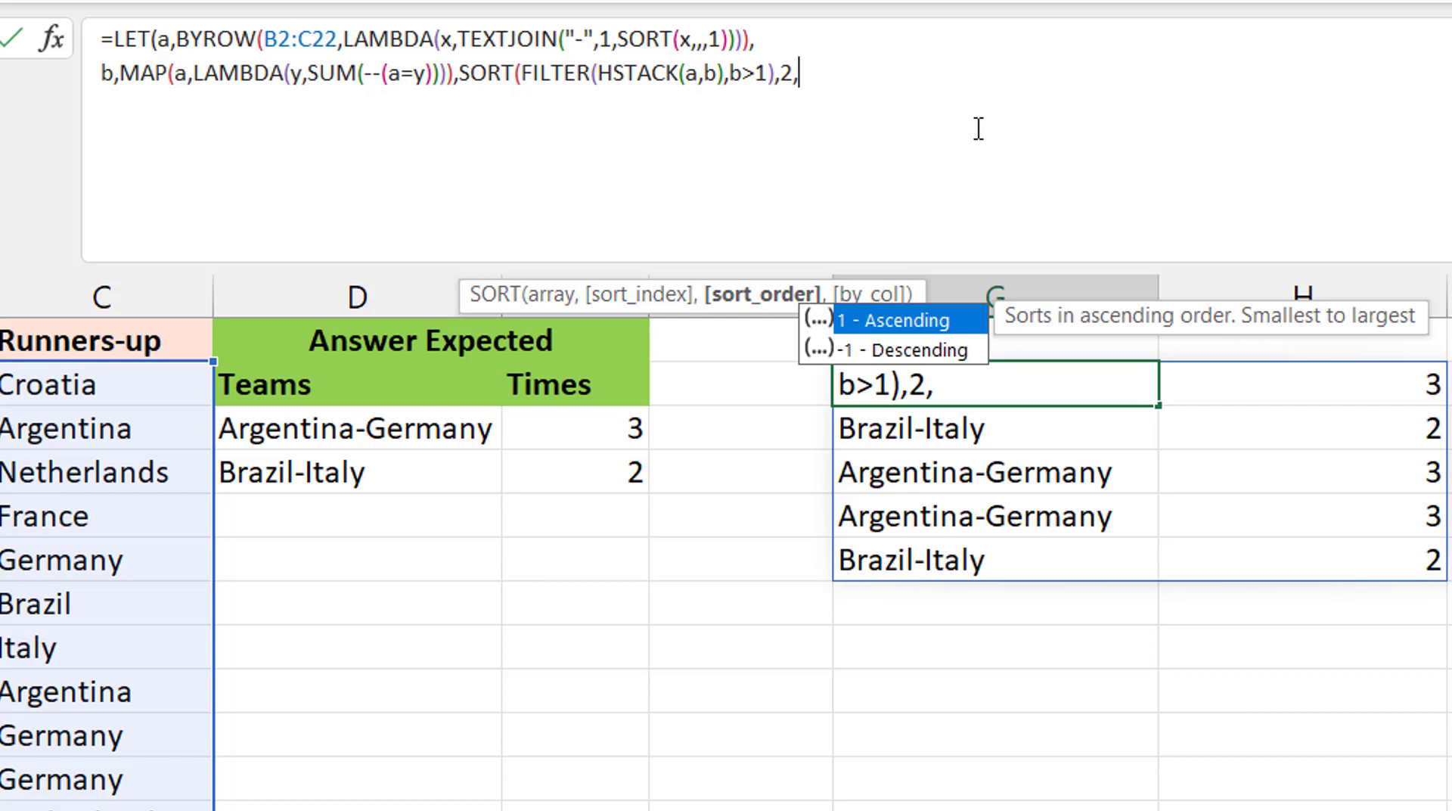
- Set the SORT order to -1 (descending), close the SORT and LET functions, and enter the G2 formula
key("Down")
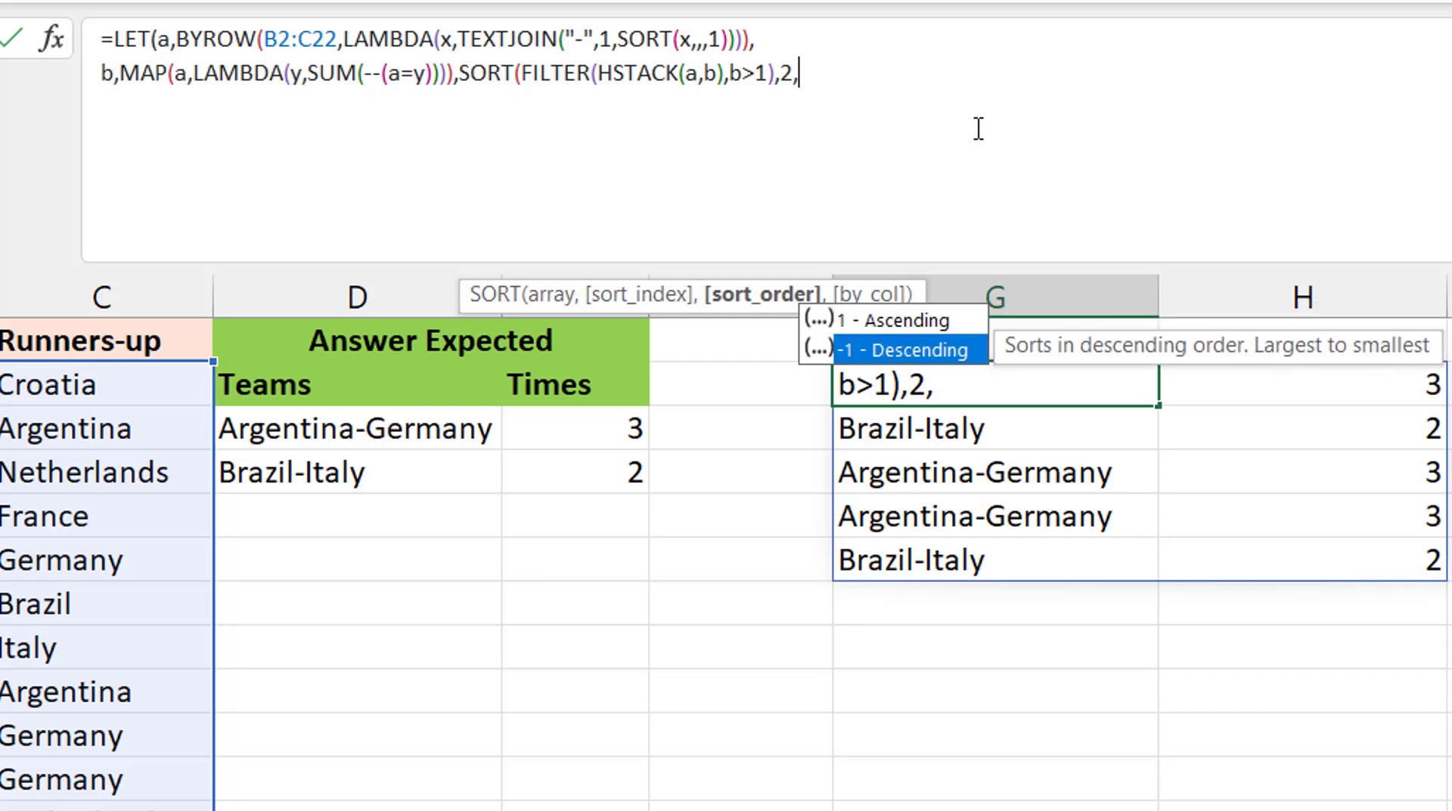
key("Tab")
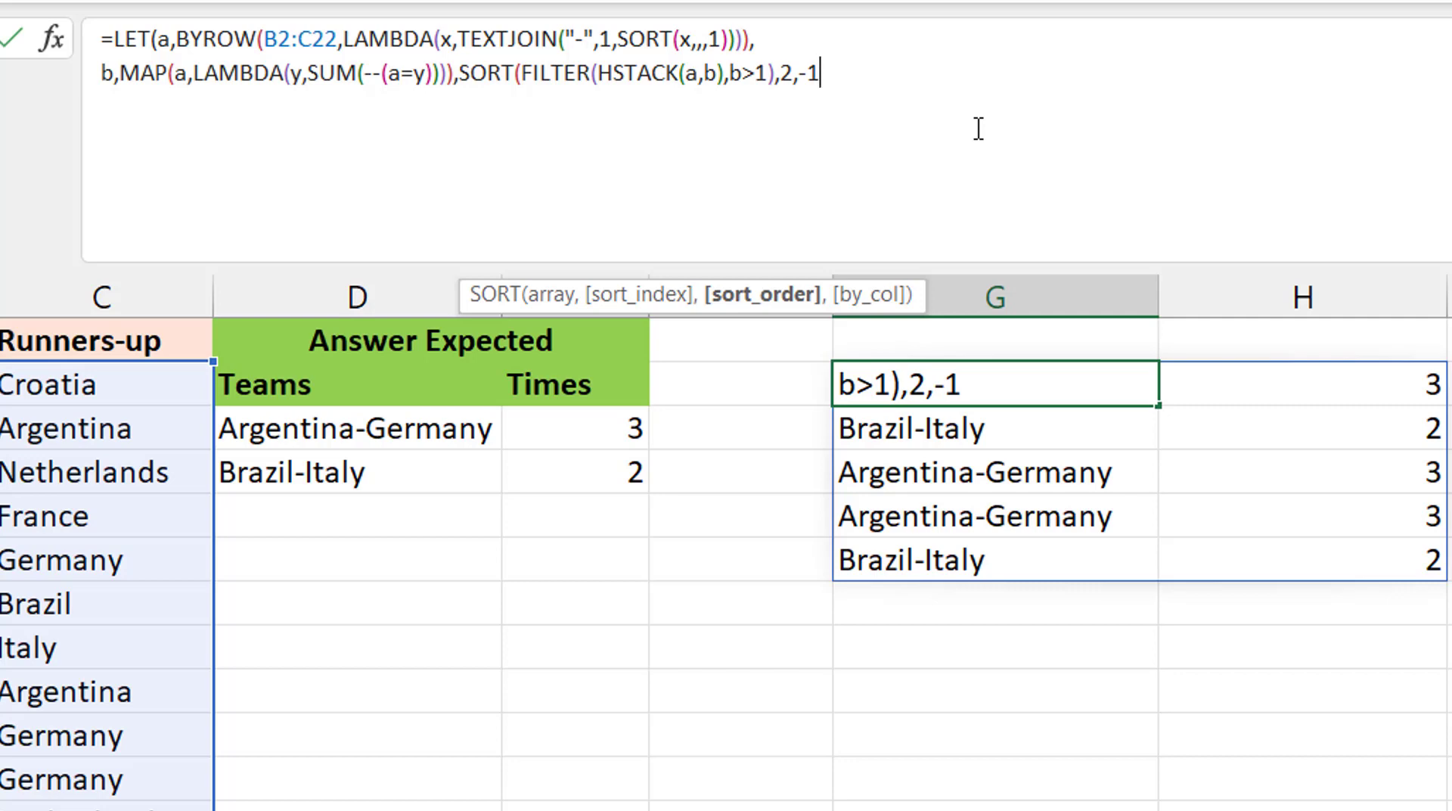
type("))")
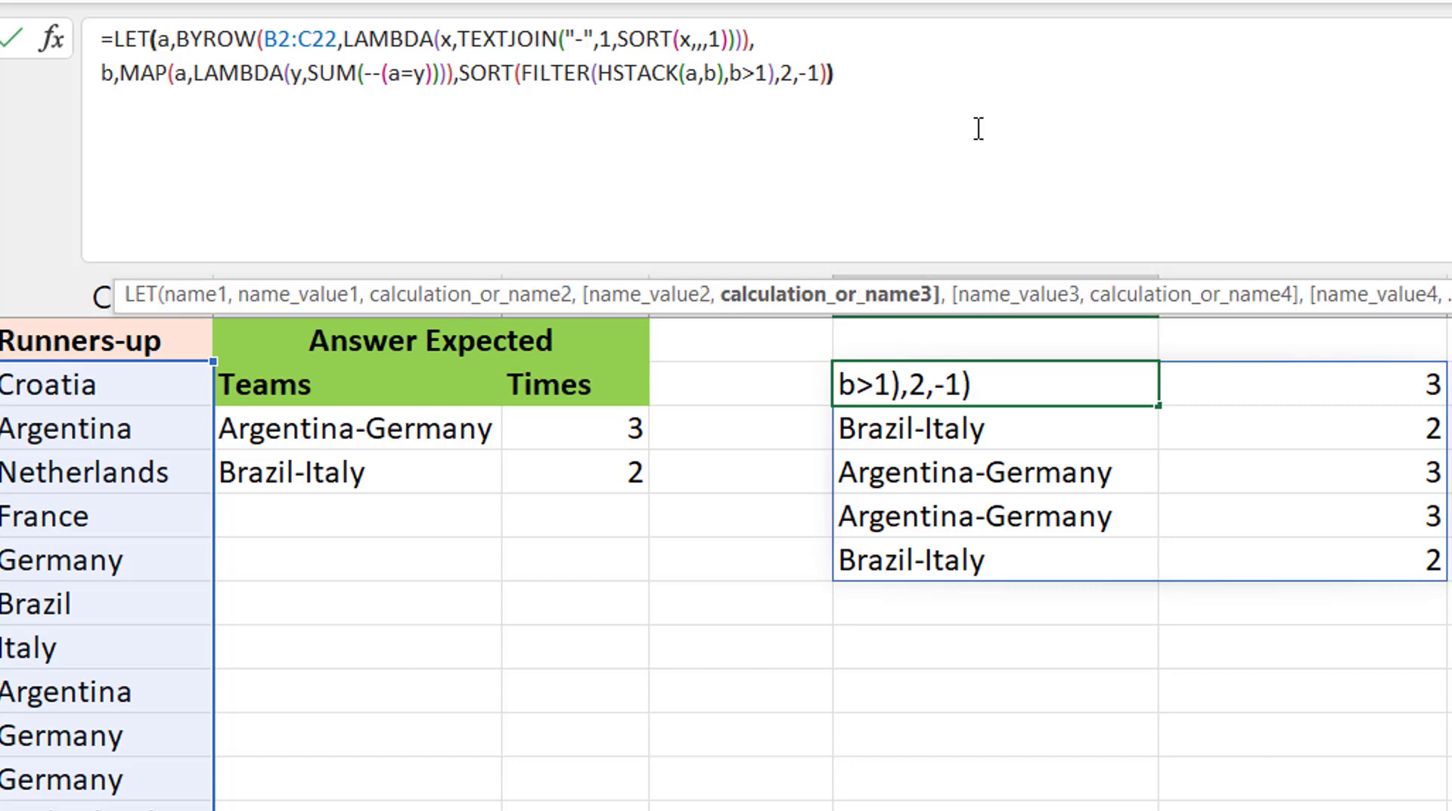
key("Return")
key("Up")
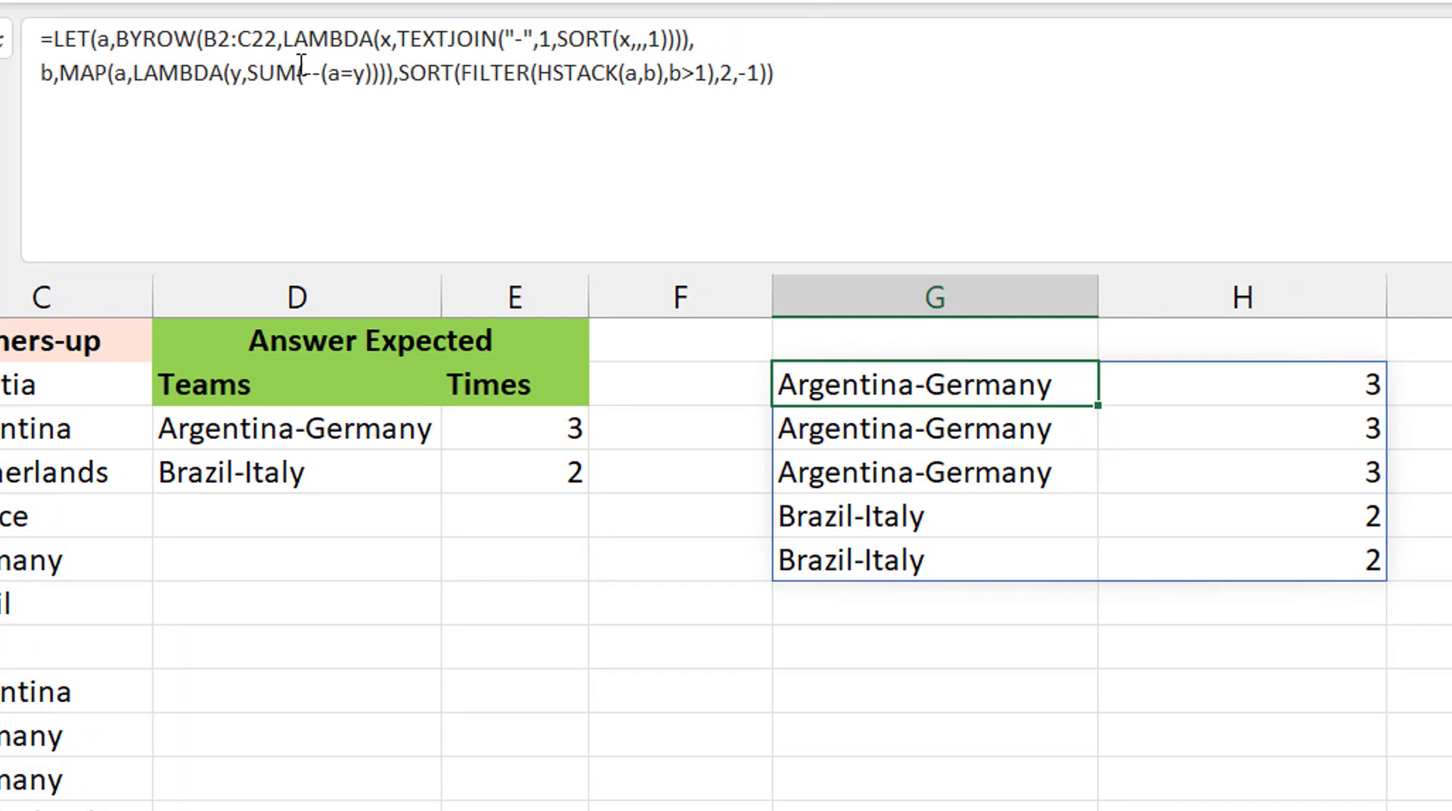
- Wrap the SORT expression in the G2 formula in UNIQUE and enter it to remove duplicate team pairs
left_click(400, 74)
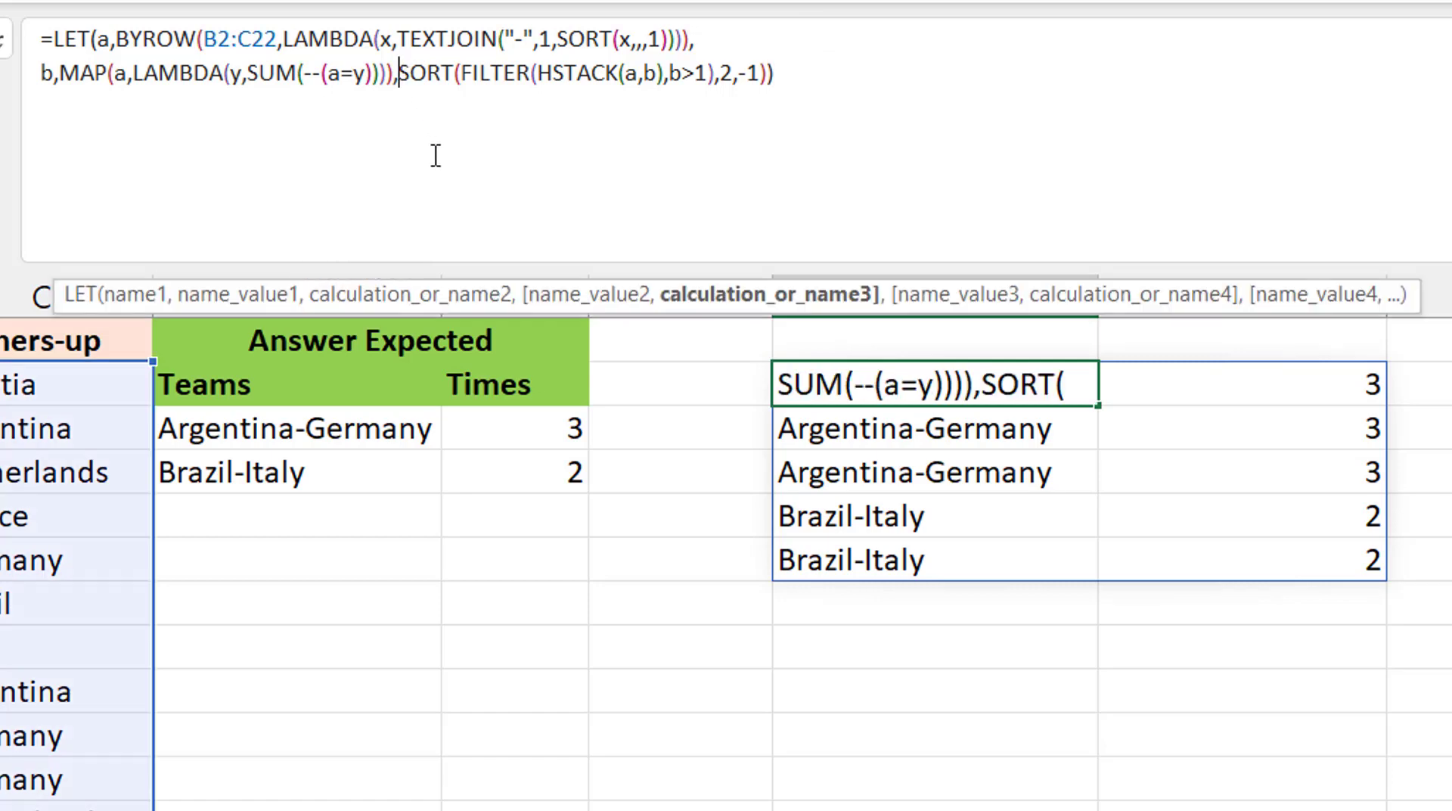
type("uniqu")
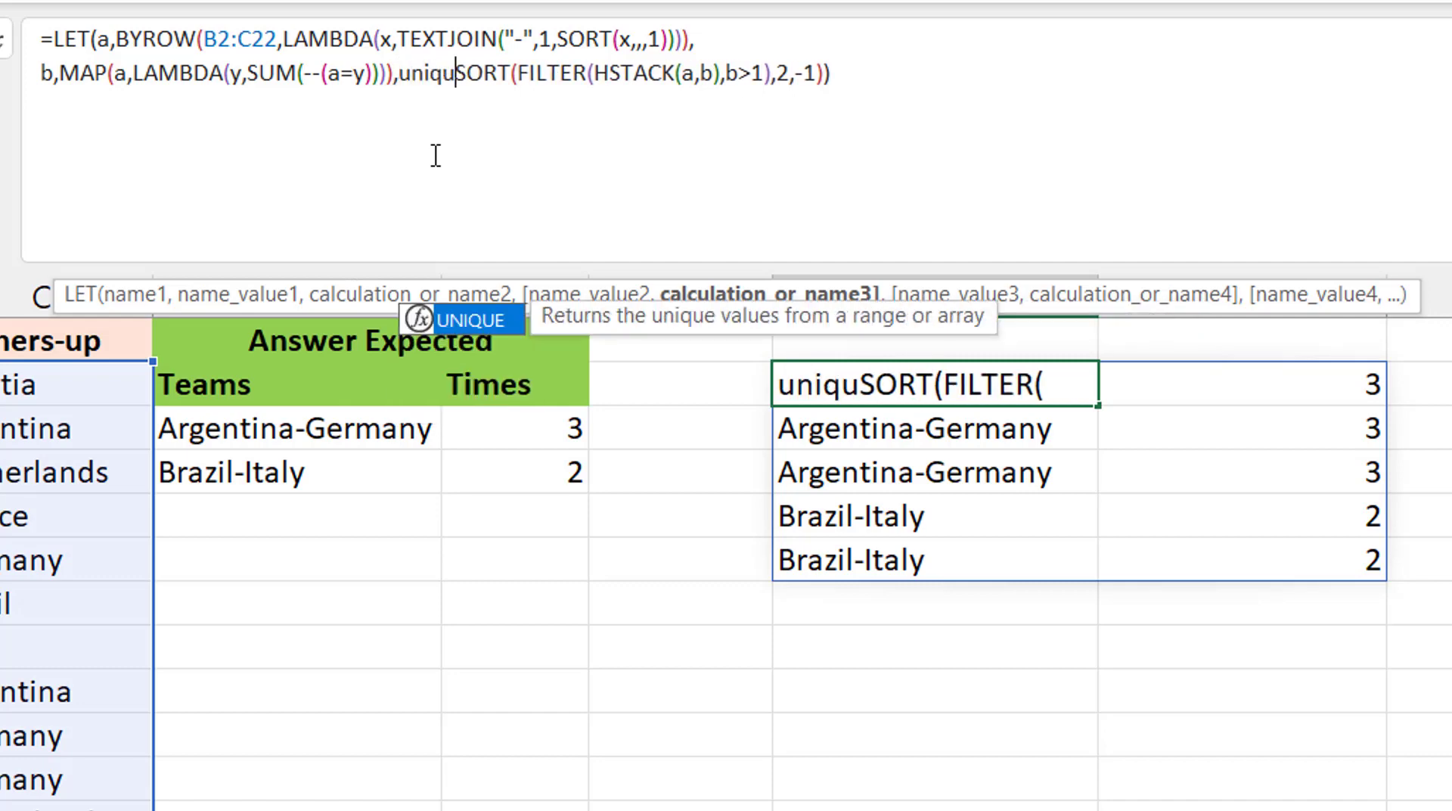
key("Tab")
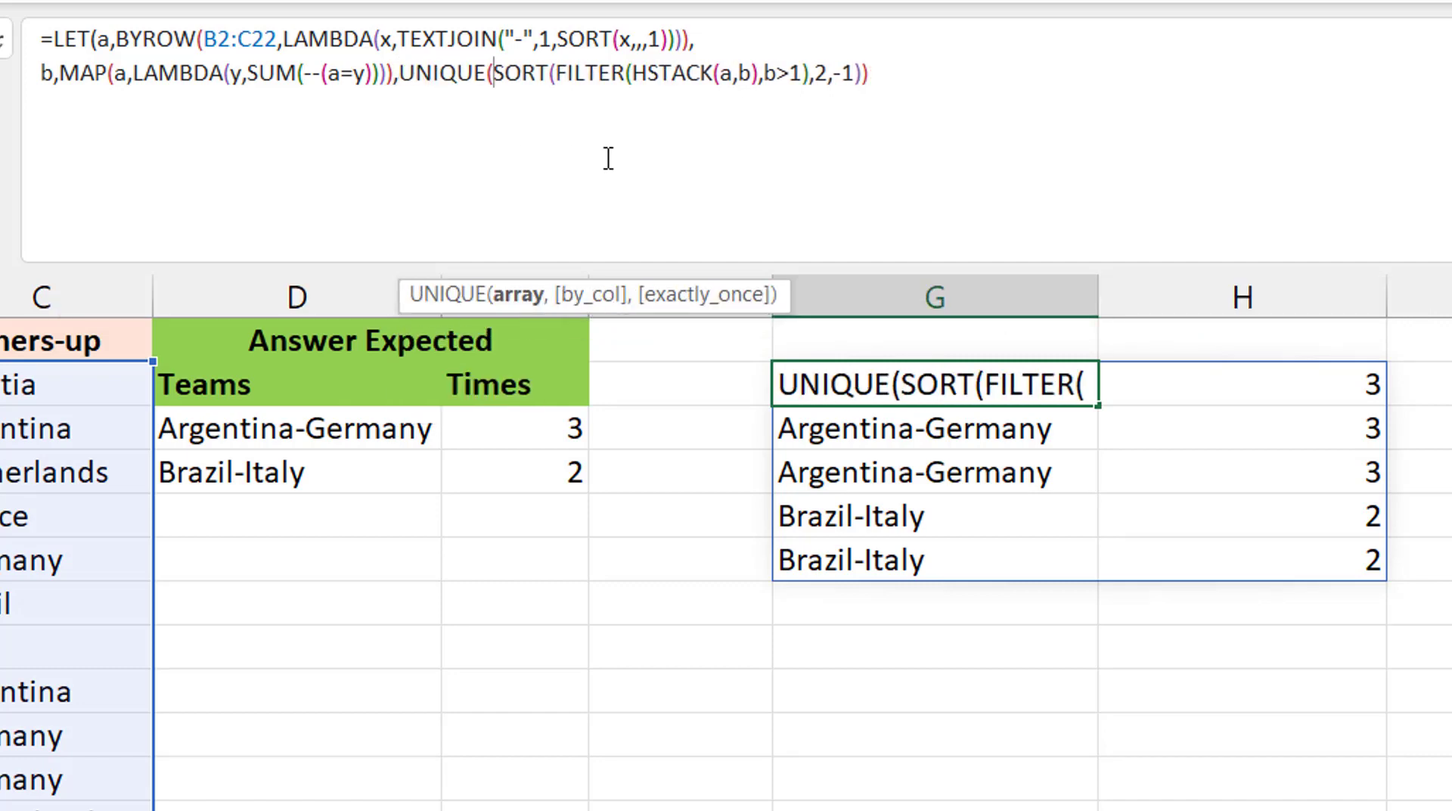
left_click(914, 85)
type(")")
key("Return")
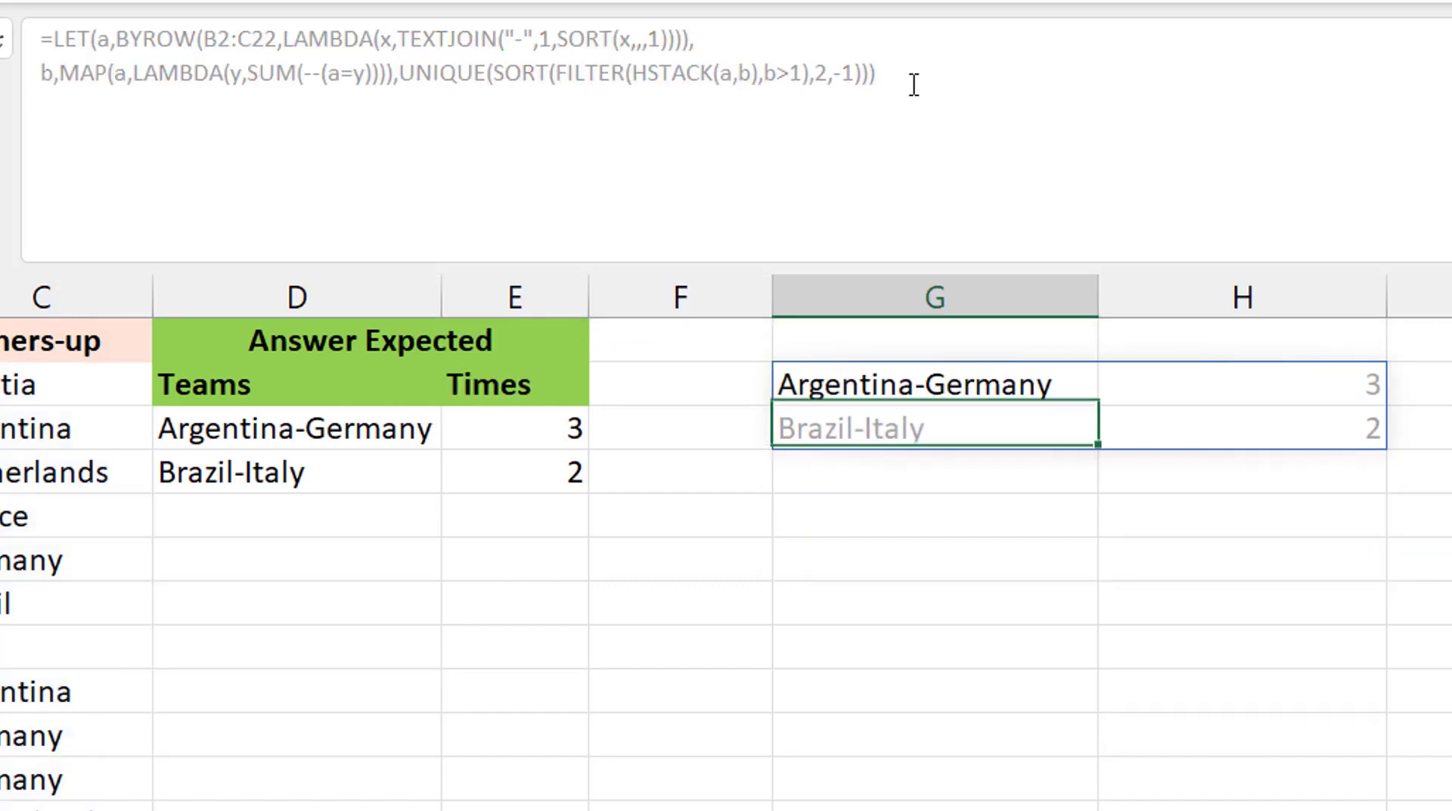
key("Up")
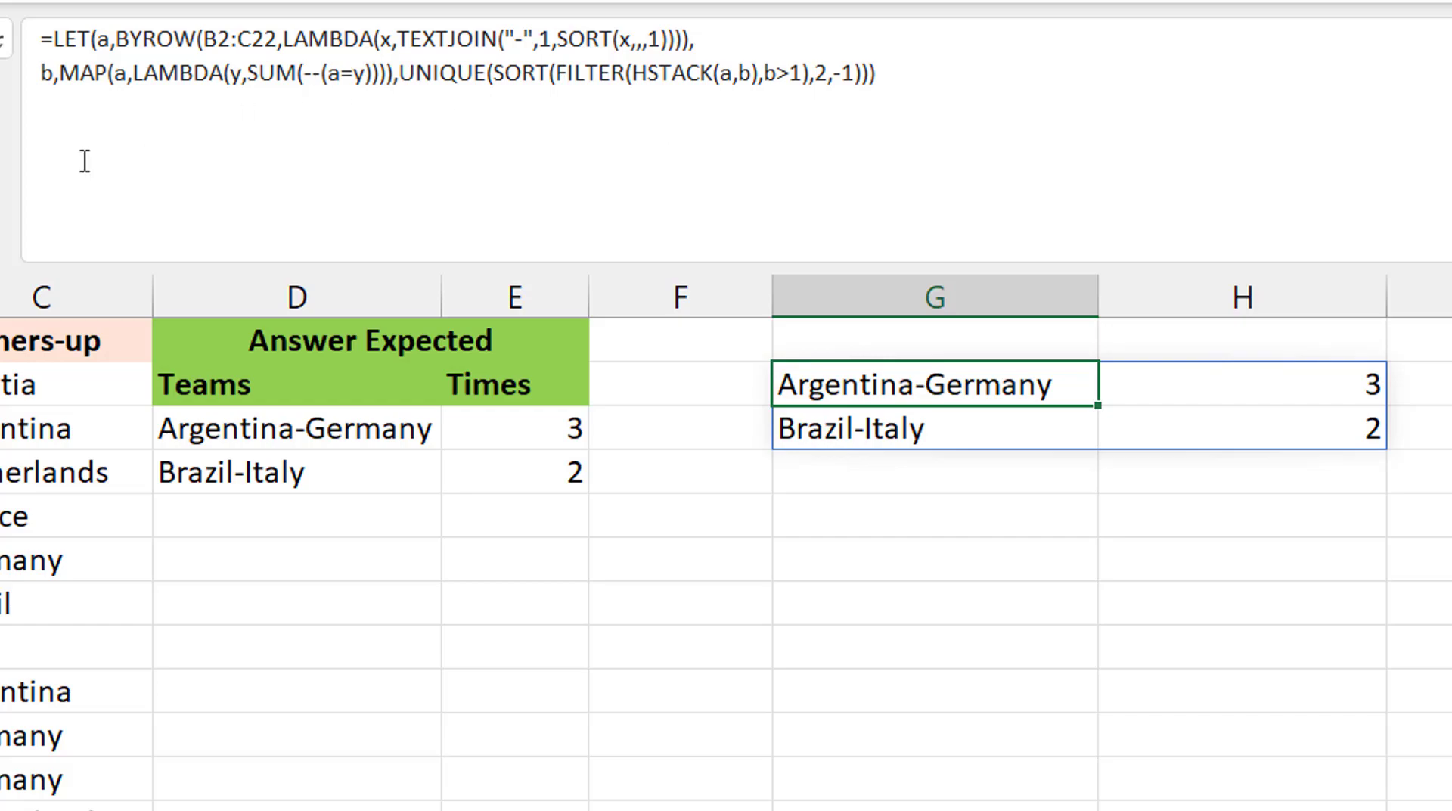
- Test the formula by changing the 2018 final to Argentina in B2 and Germany in C2
left_click(22, 270)
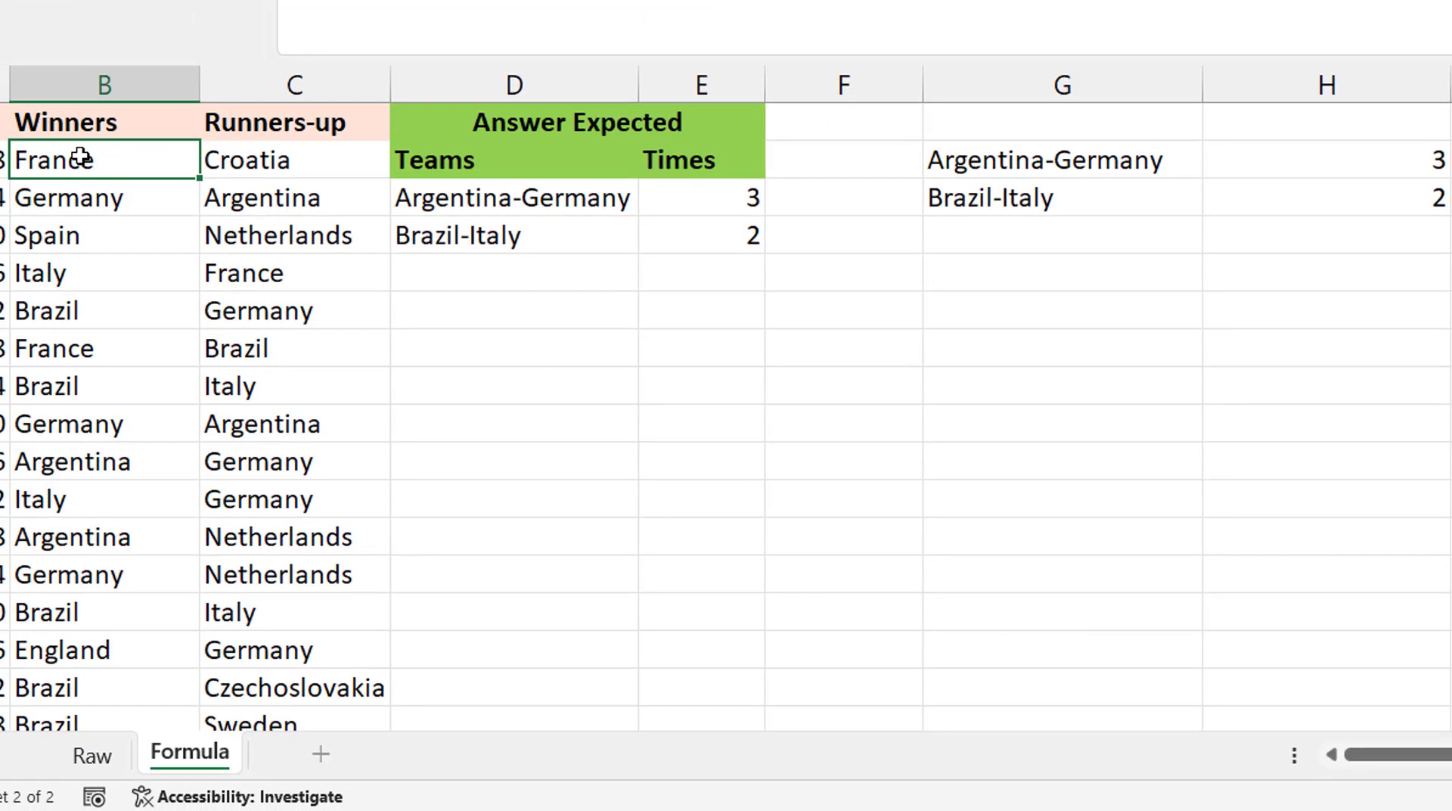
type("Argentina")
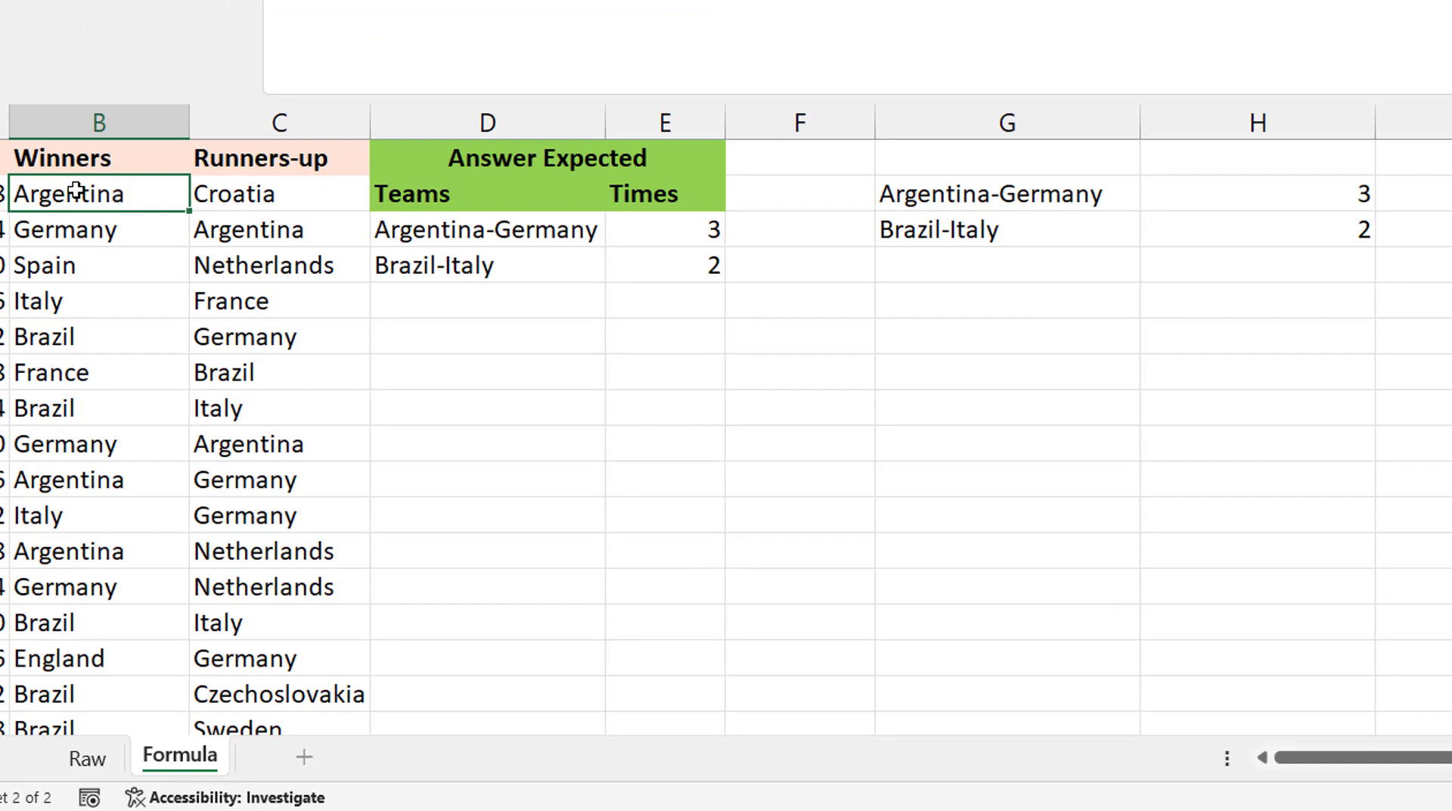
key("Tab")
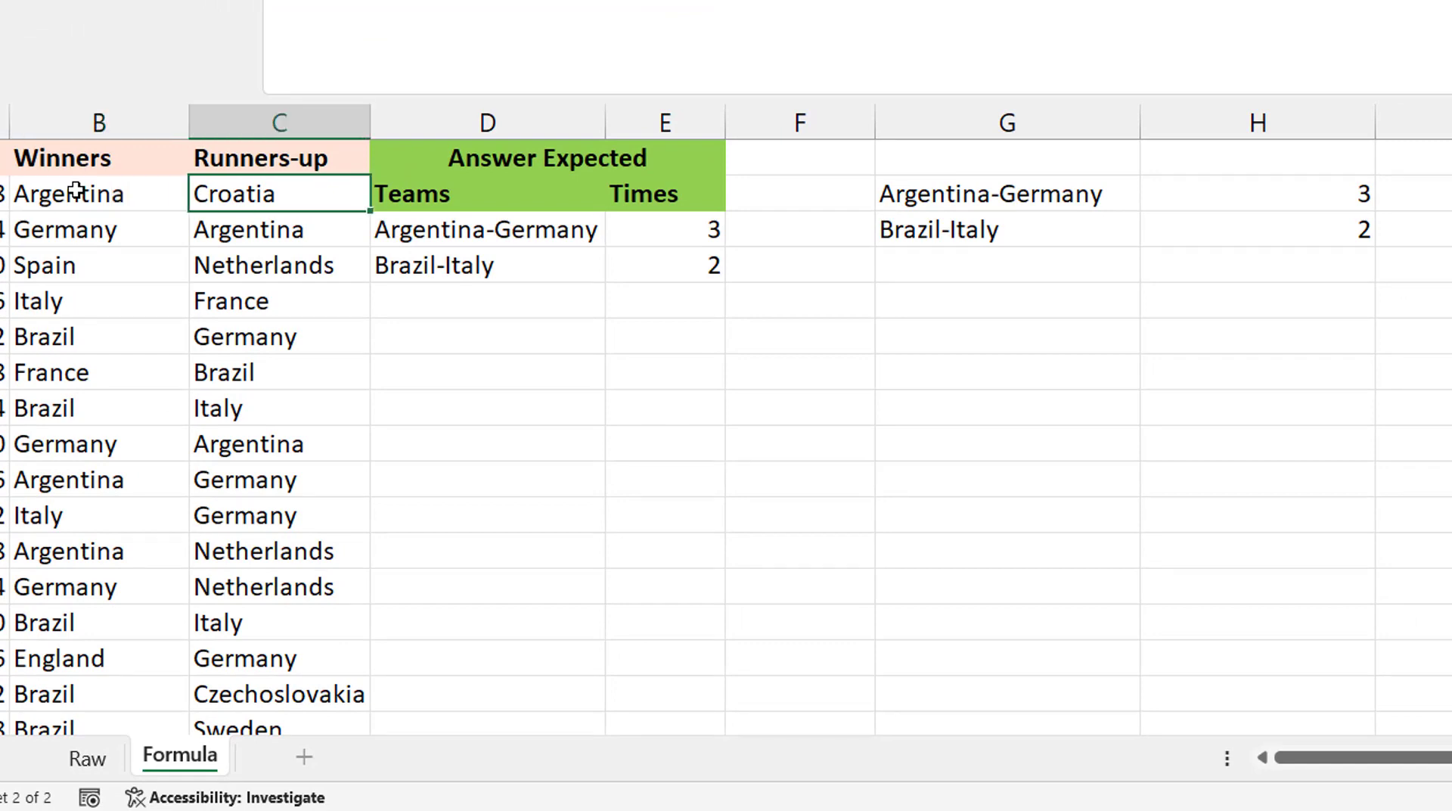
type("Germany")
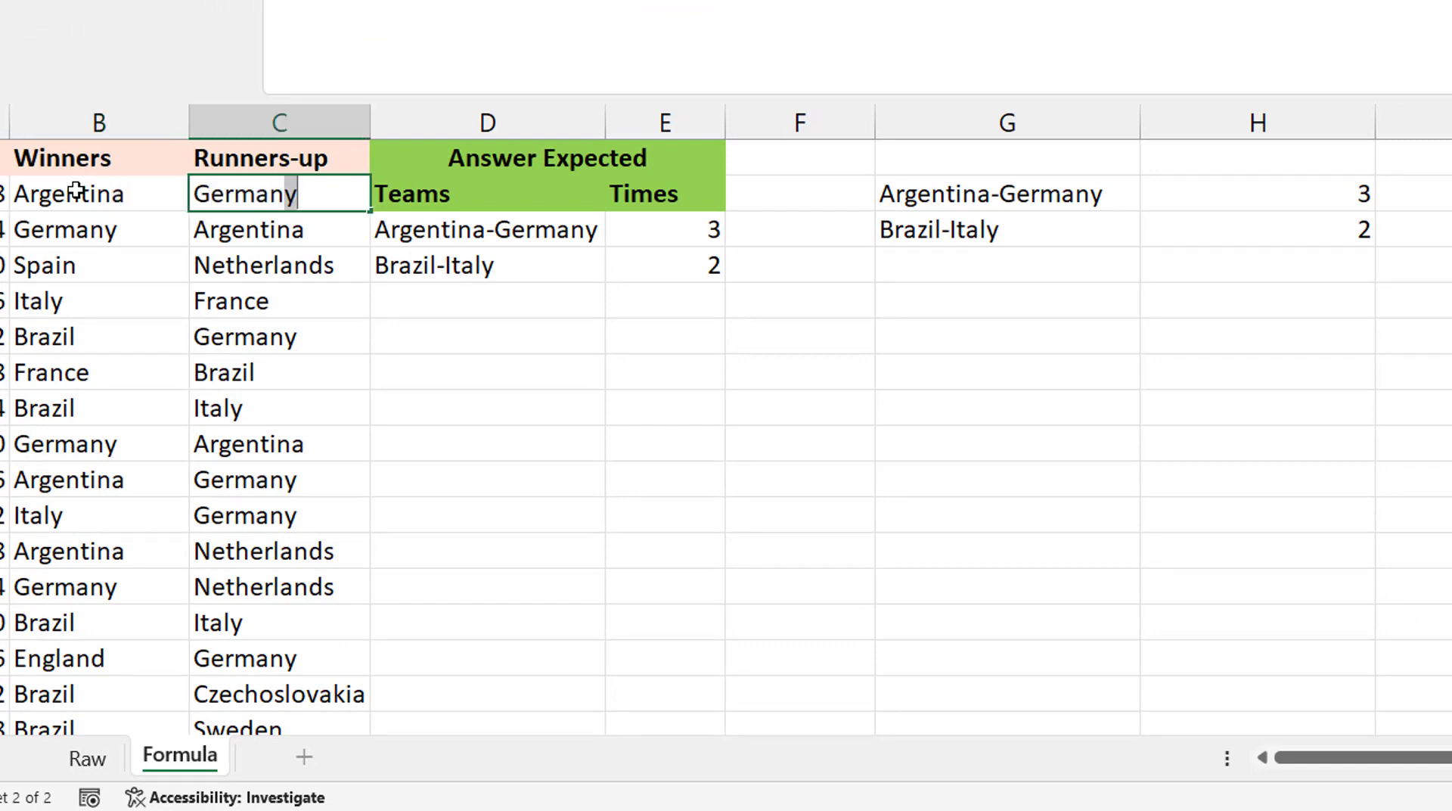
key("Return")
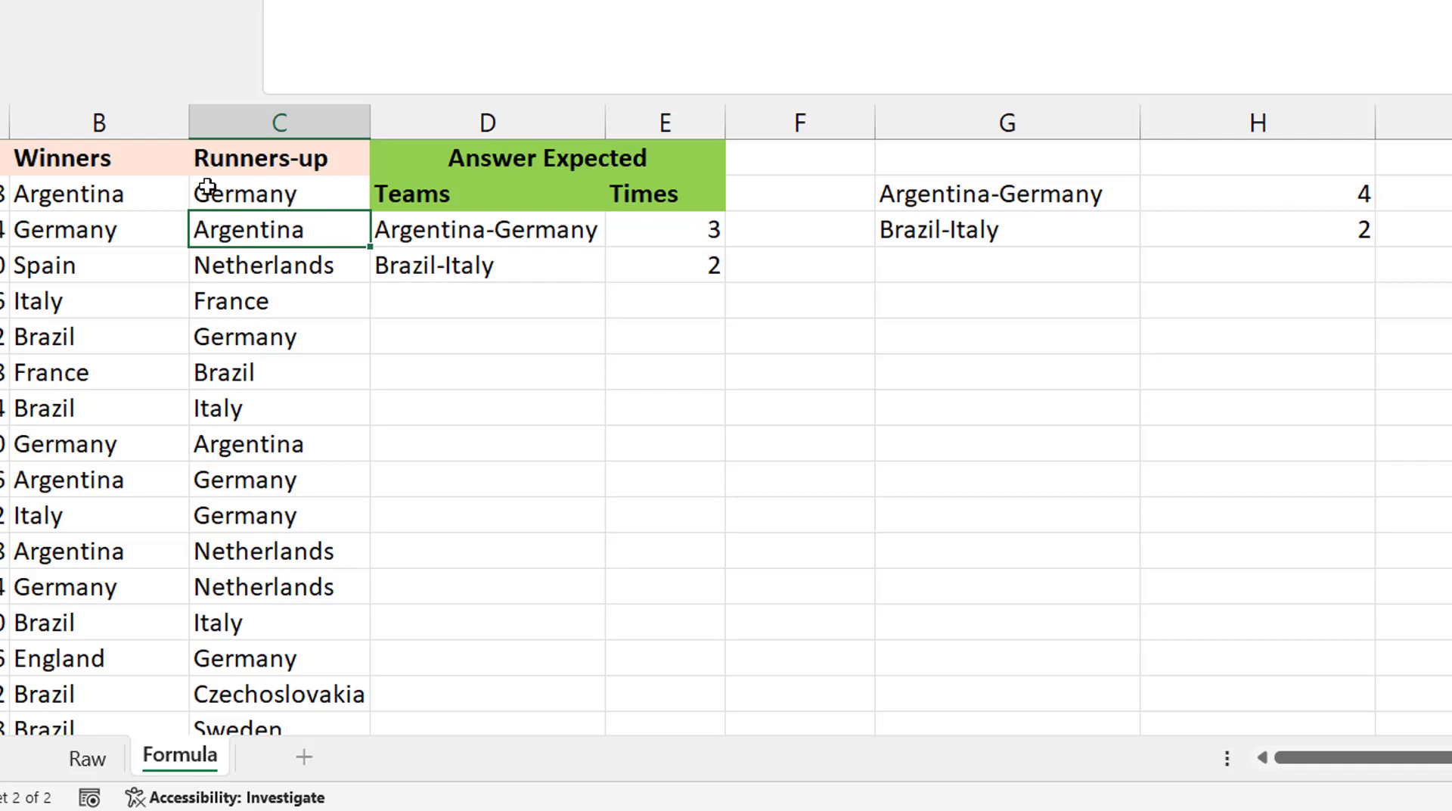
- Replace the 2018 winner in B2 with Netherlands to test another repeated pair
left_click(119, 202)
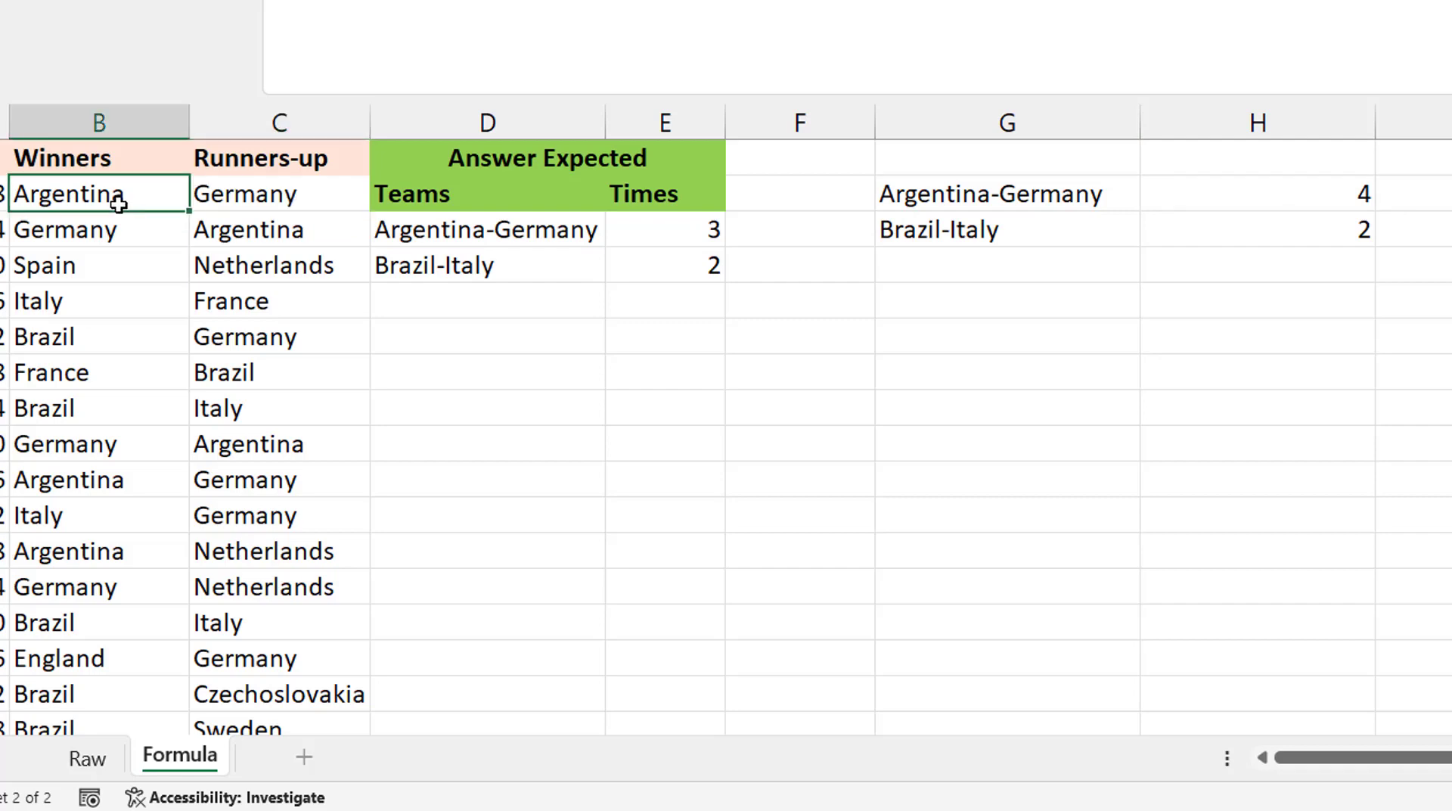
type("Netherlands")
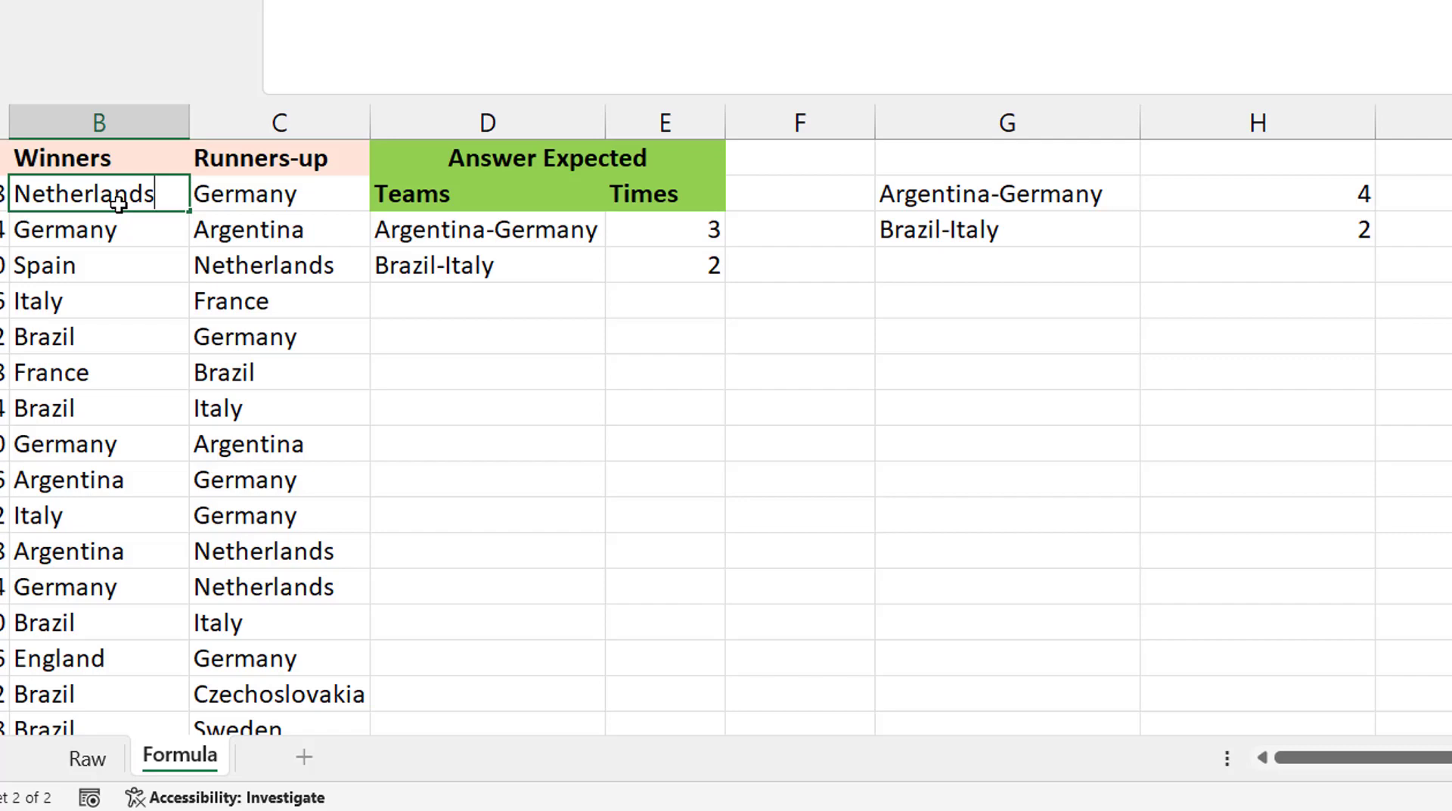
key("Return")
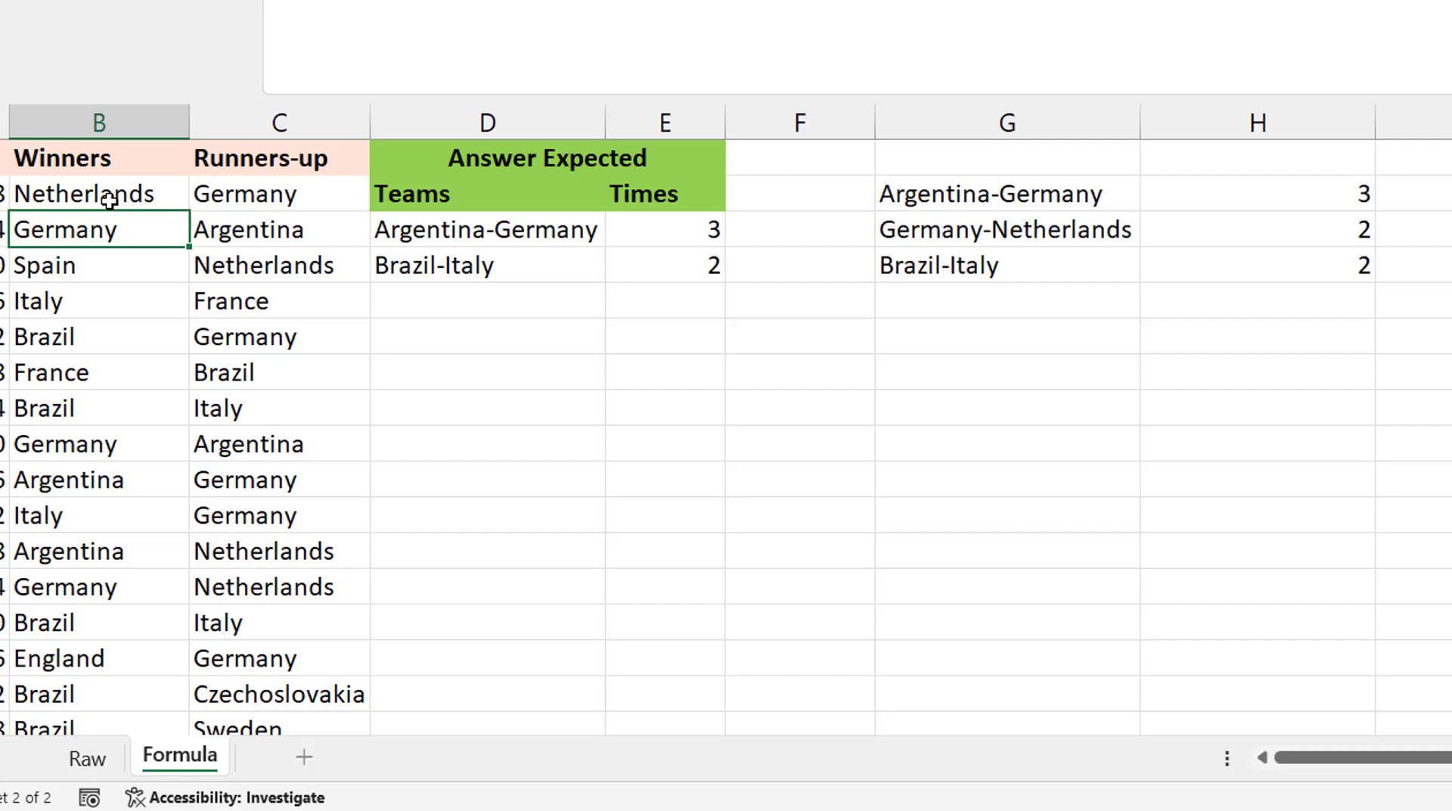
- Compare the 2018 and 1974 finals between Germany and Netherlands with the formula results starting in G2
left_click_drag(115, 194, 201, 186)
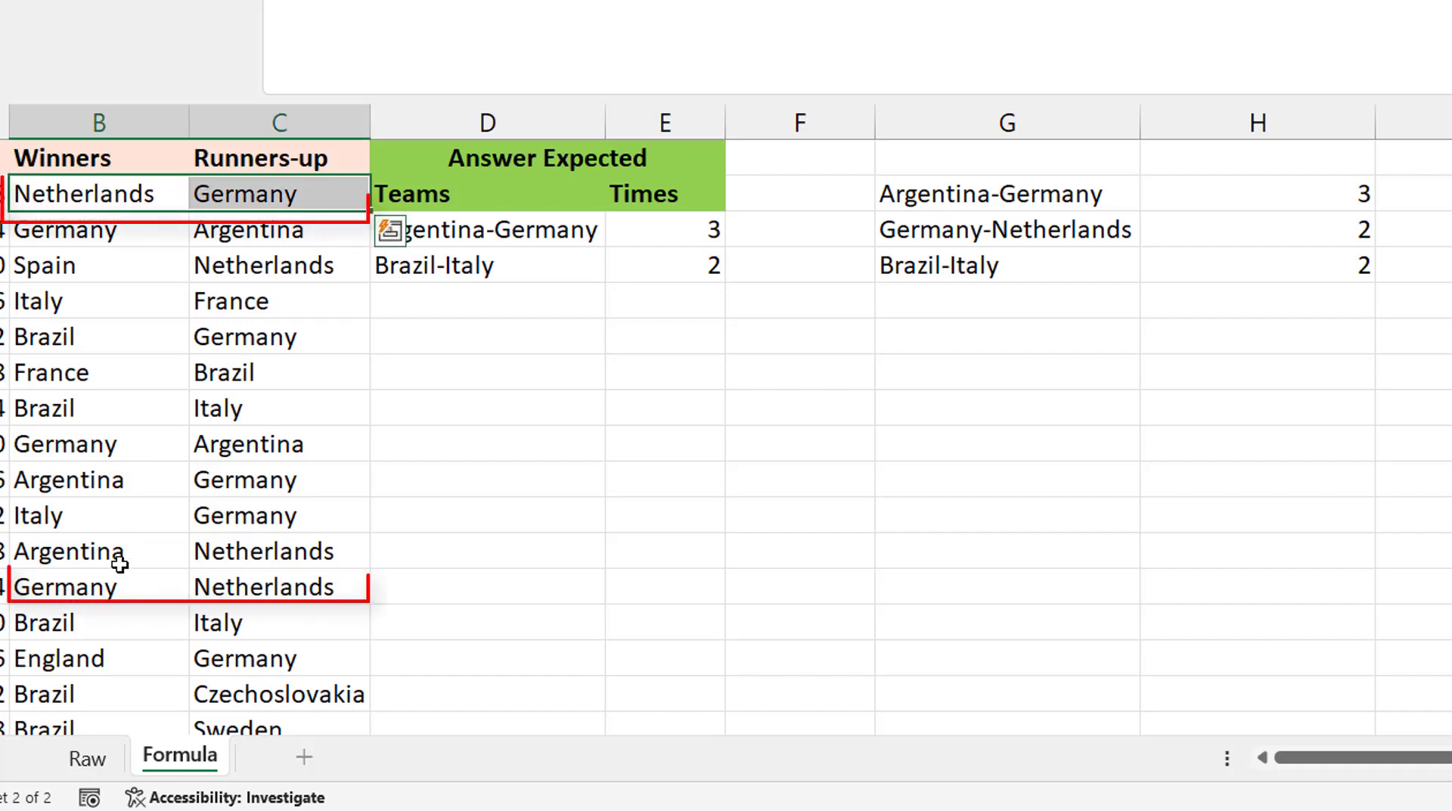
left_click(139, 593)
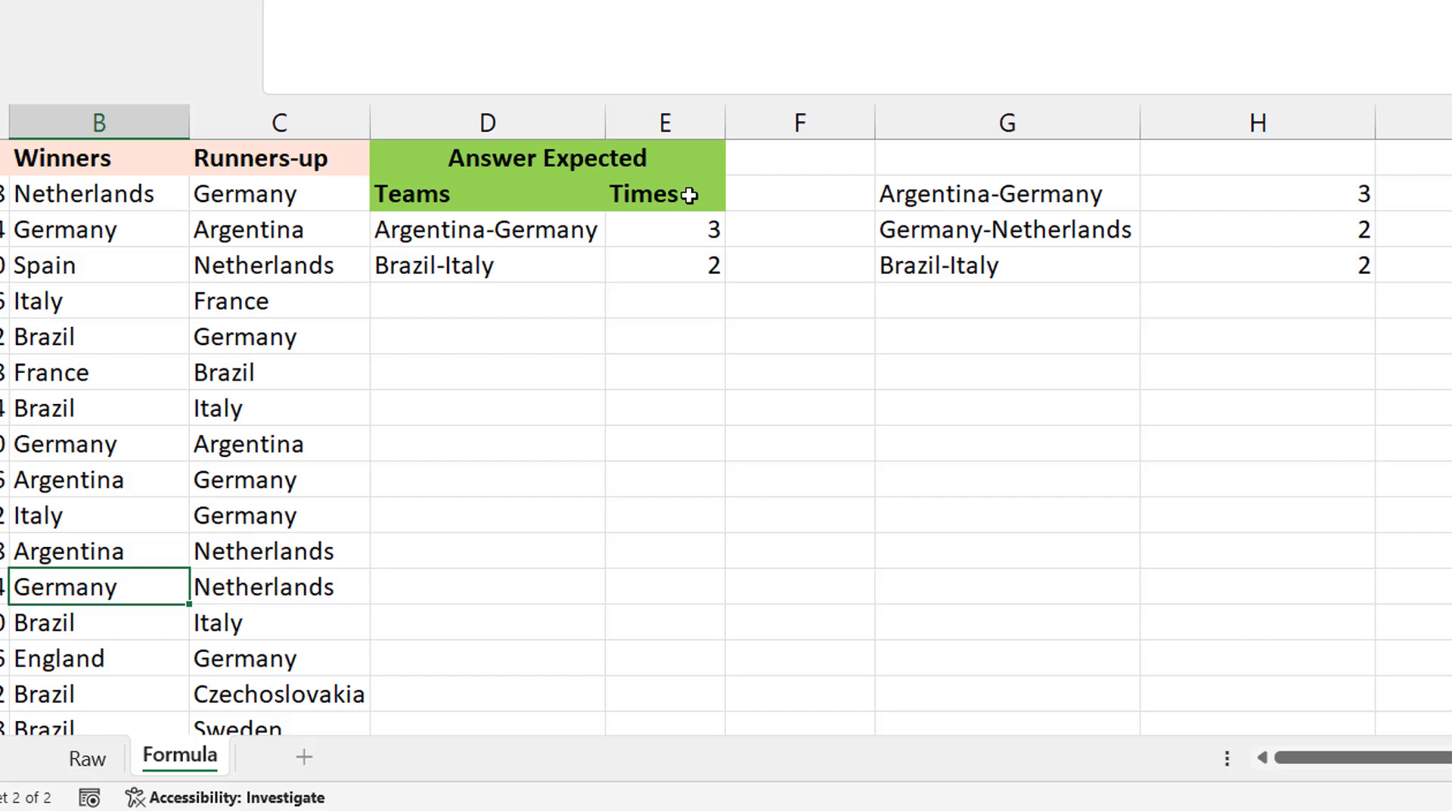
left_click(191, 249)
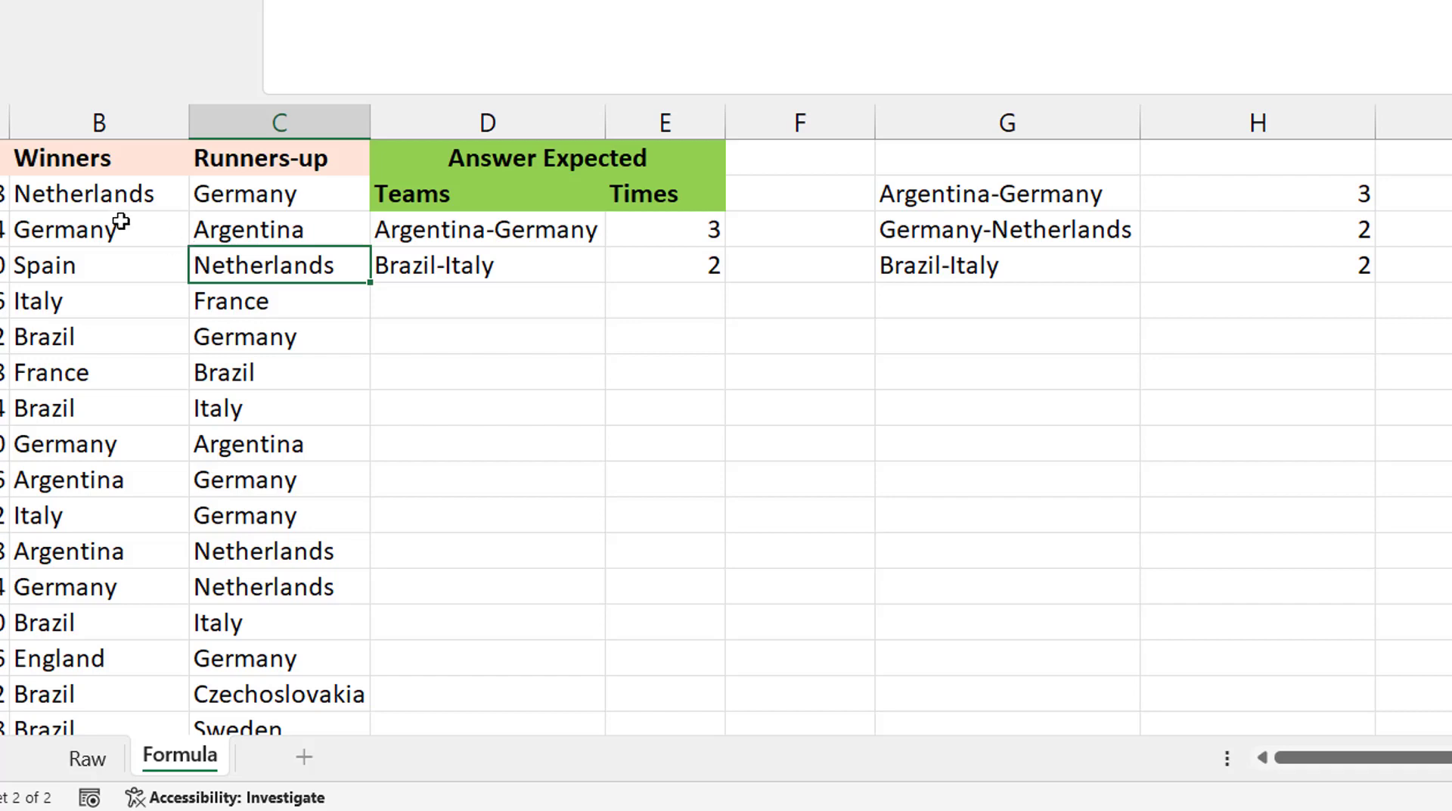
left_click(3, 194)
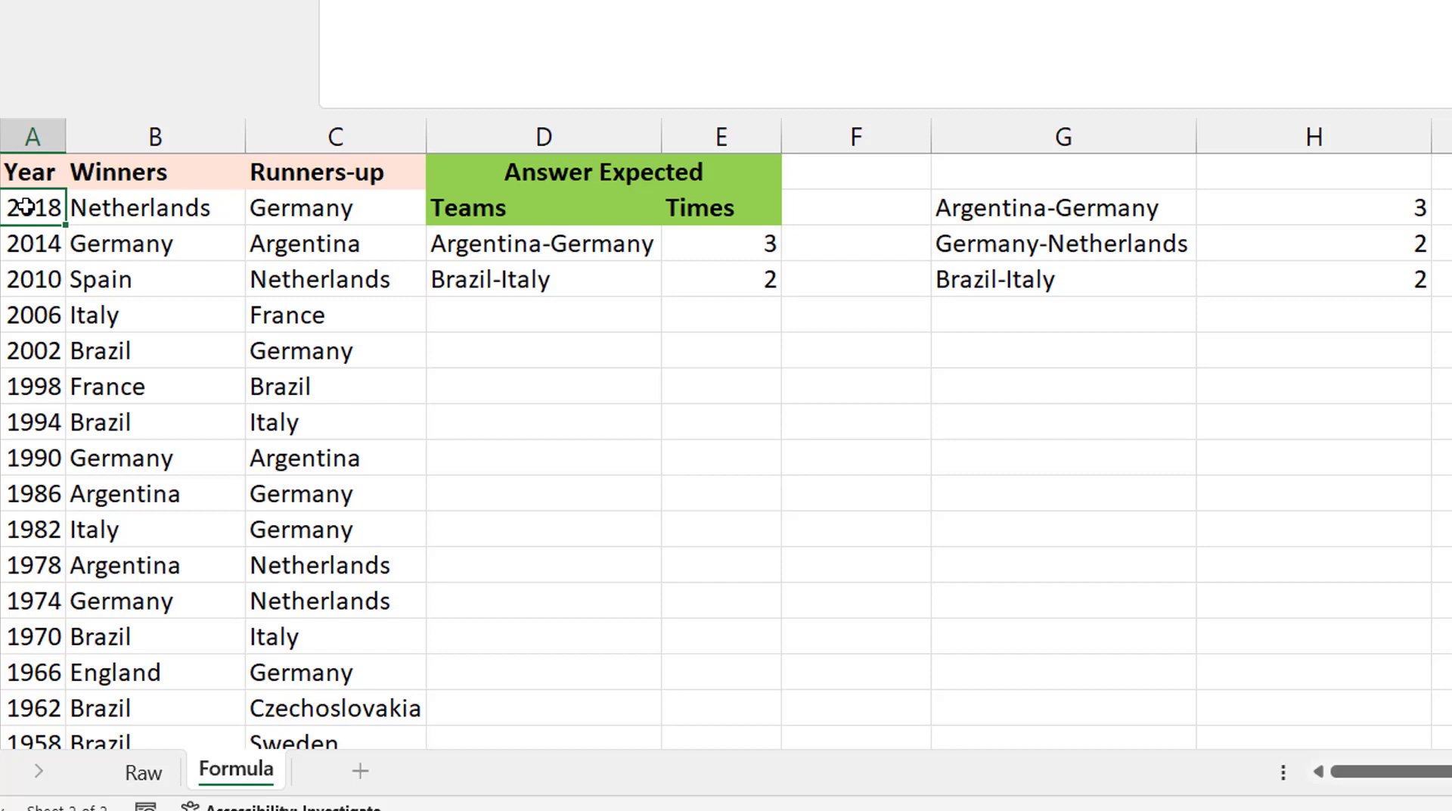
left_click(1043, 204)
key("ctrl+a")
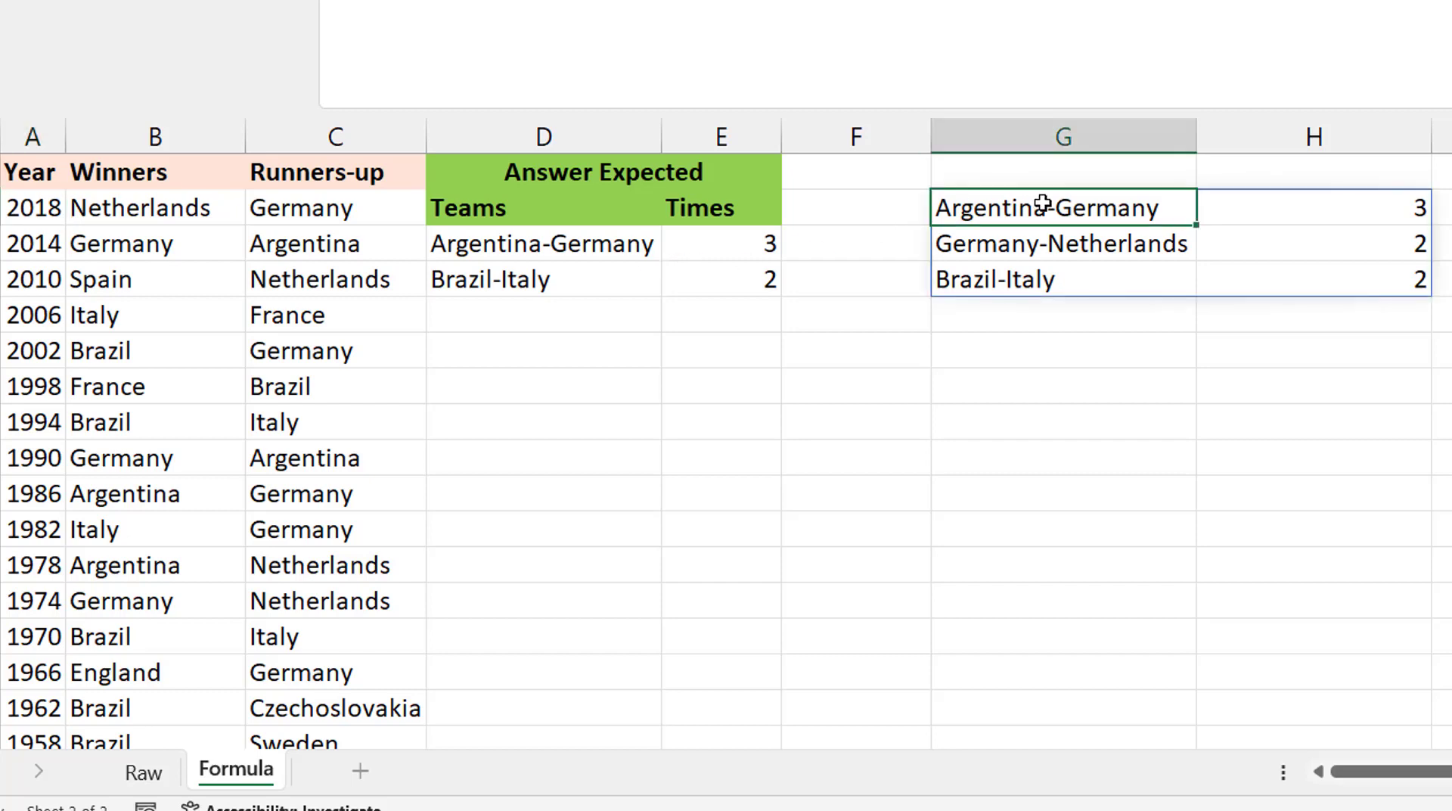